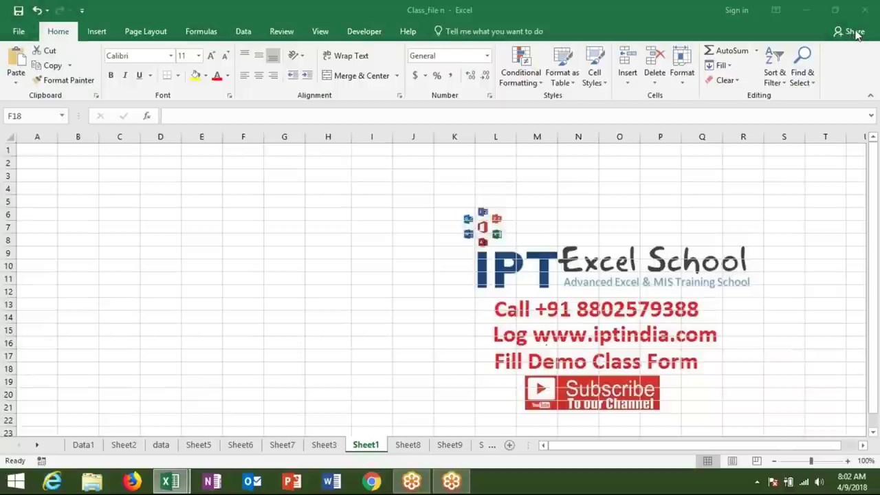
Enter 25 in cell B2 of Sheet1 and reselect B2 to confirm the value
{"action": "key", "text": "ctrl+shift+Home"}
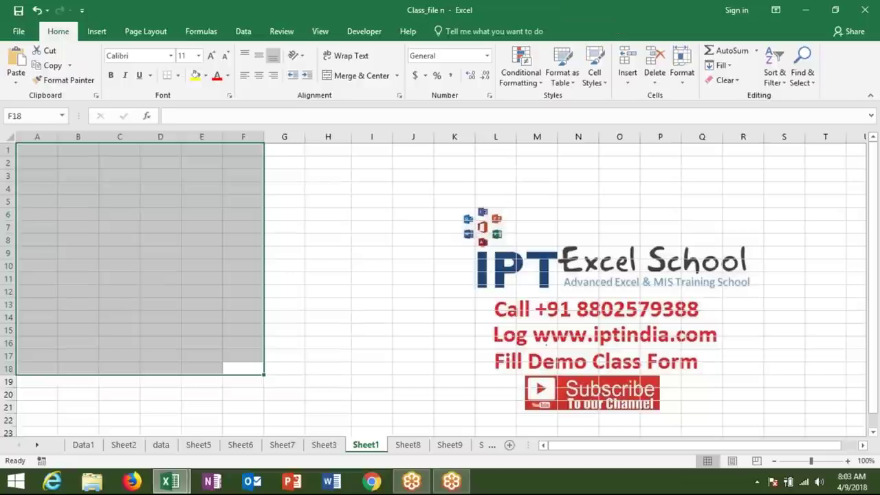
{"action": "left_click", "coordinate": [103, 159]}
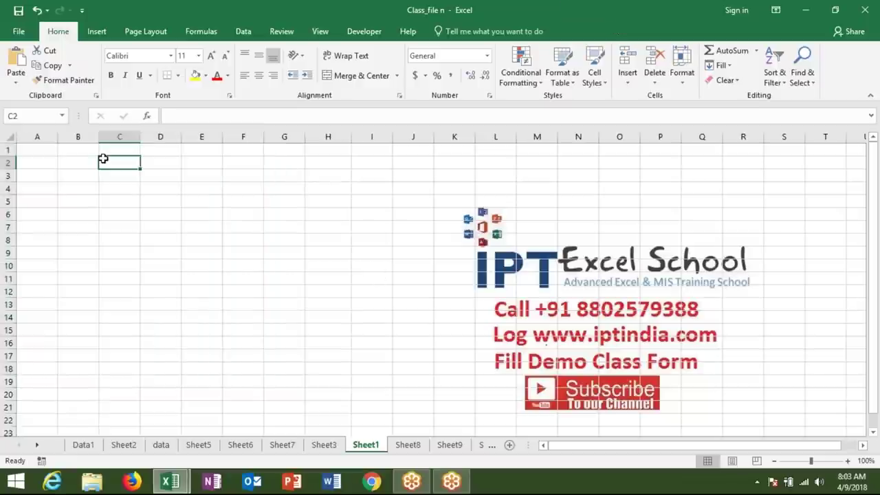
{"action": "left_click", "coordinate": [87, 161]}
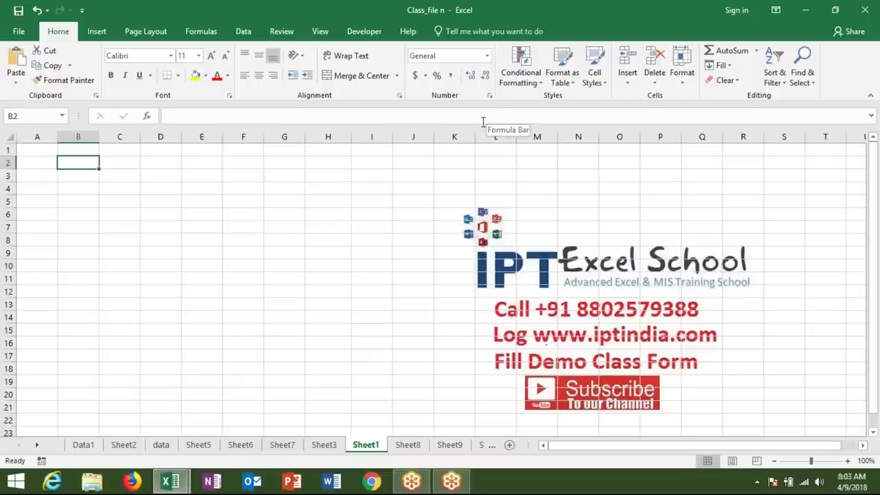
{"action": "type", "text": "25"}
{"action": "key", "text": "Return"}
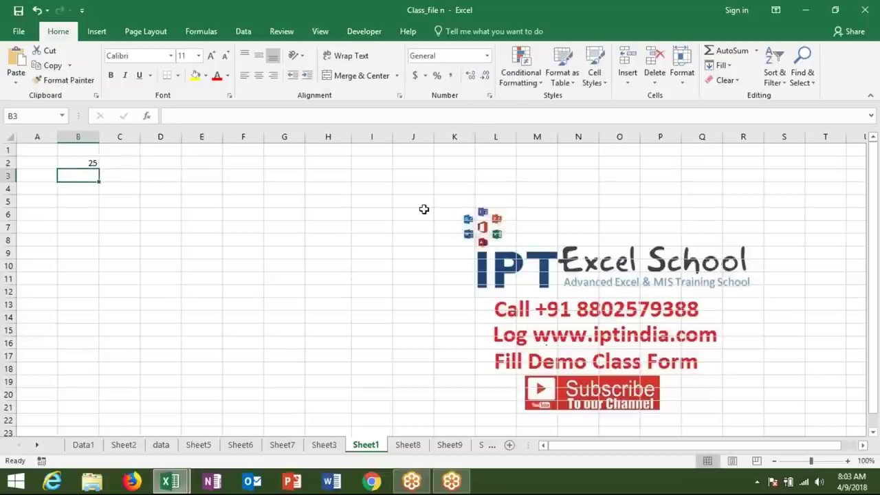
{"action": "left_click", "coordinate": [421, 213]}
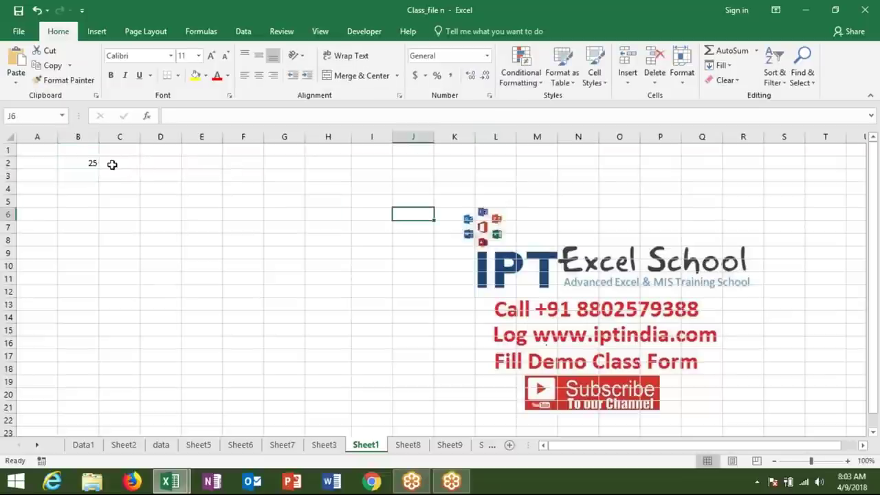
{"action": "left_click", "coordinate": [82, 163]}
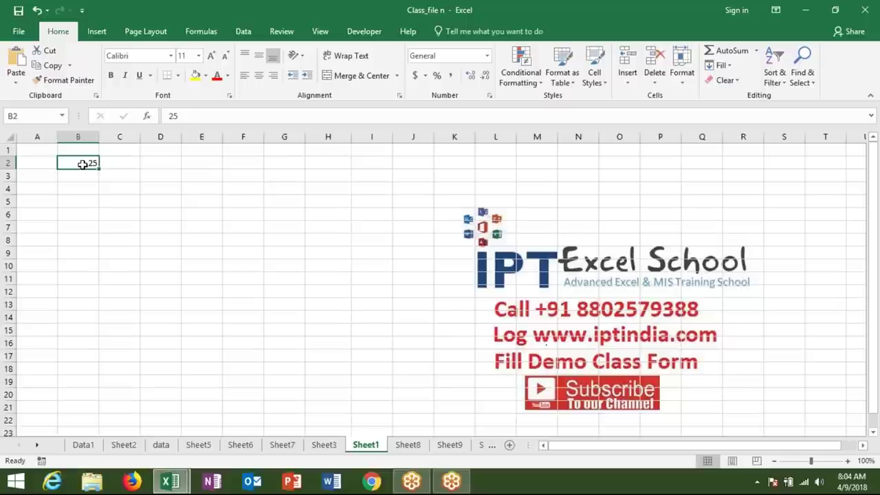
Put 52 in B2 and the hard-coded formula =52+20 in C2
{"action": "key", "text": "Delete"}
{"action": "type", "text": "52"}
{"action": "key", "text": "Return"}
{"action": "key", "text": "Up"}
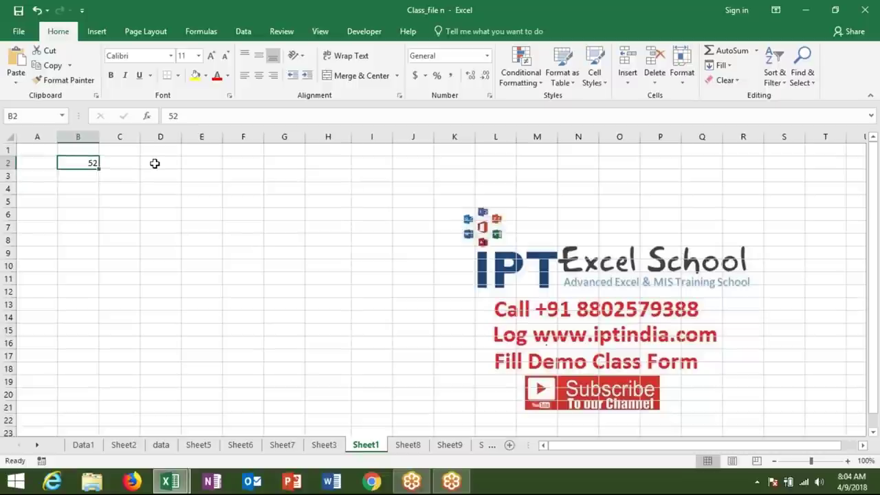
{"action": "key", "text": "Right"}
{"action": "key", "text": "Right"}
{"action": "key", "text": "Left"}
{"action": "key", "text": "Left"}
{"action": "key", "text": "Right"}
{"action": "type", "text": "=52+20"}
{"action": "key", "text": "ctrl+Return"}
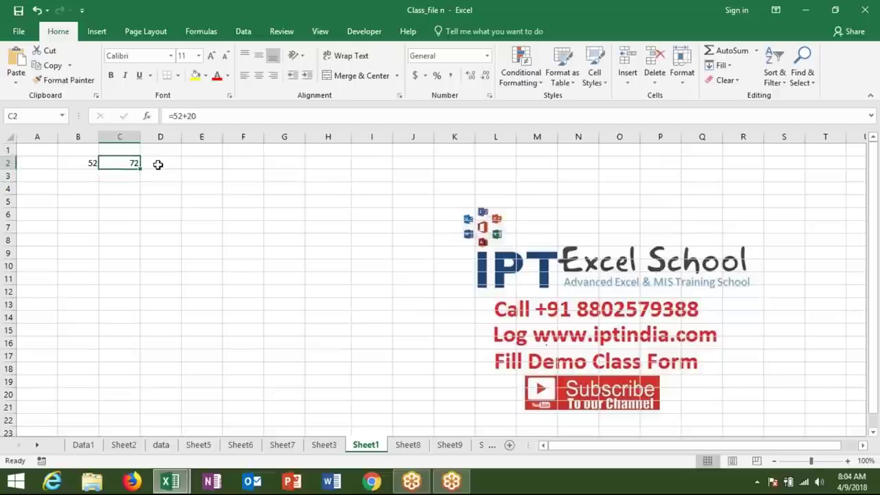
Change B2 to 60 and clear C2's hard-coded formula
{"action": "key", "text": "Left"}
{"action": "type", "text": "60"}
{"action": "key", "text": "Return"}
{"action": "key", "text": "Up"}
{"action": "key", "text": "Right"}
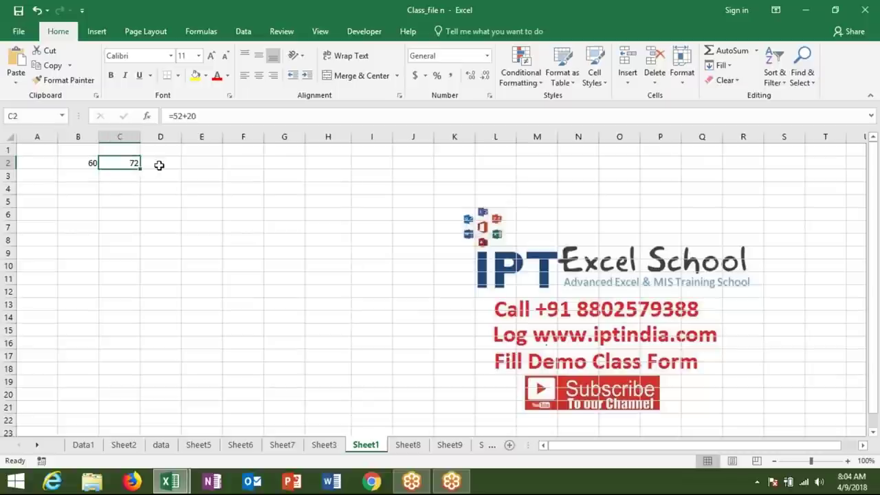
{"action": "key", "text": "Delete"}
Enter =B2+20 in C2, inspect it, and change B2 to 30
{"action": "type", "text": "="}
{"action": "left_click", "coordinate": [93, 162]}
{"action": "type", "text": "+20"}
{"action": "key", "text": "ctrl+Return"}
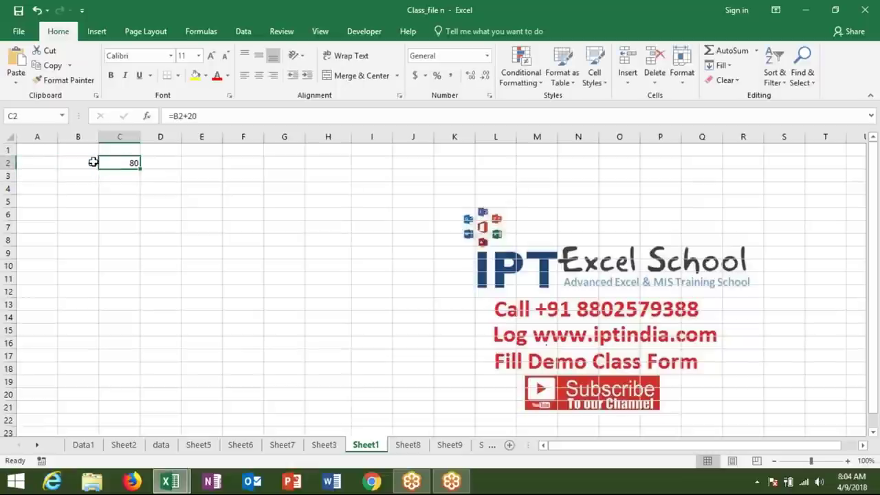
{"action": "double_click", "coordinate": [175, 116]}
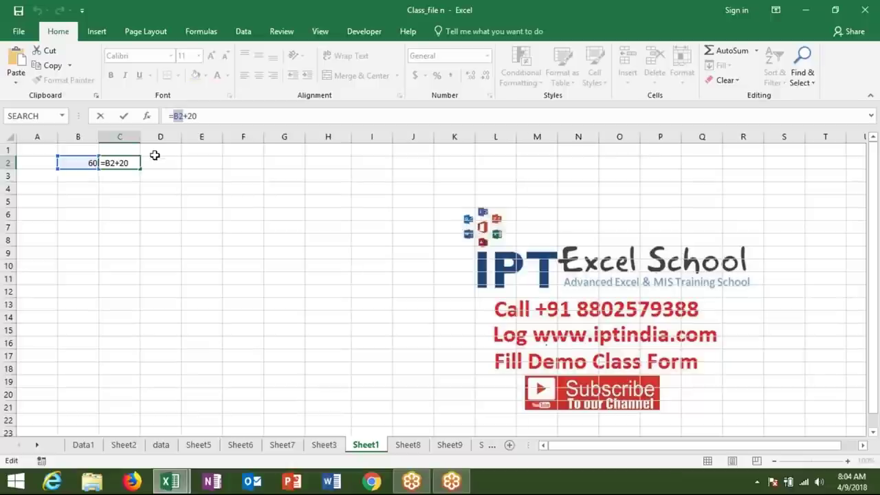
{"action": "key", "text": "Escape"}
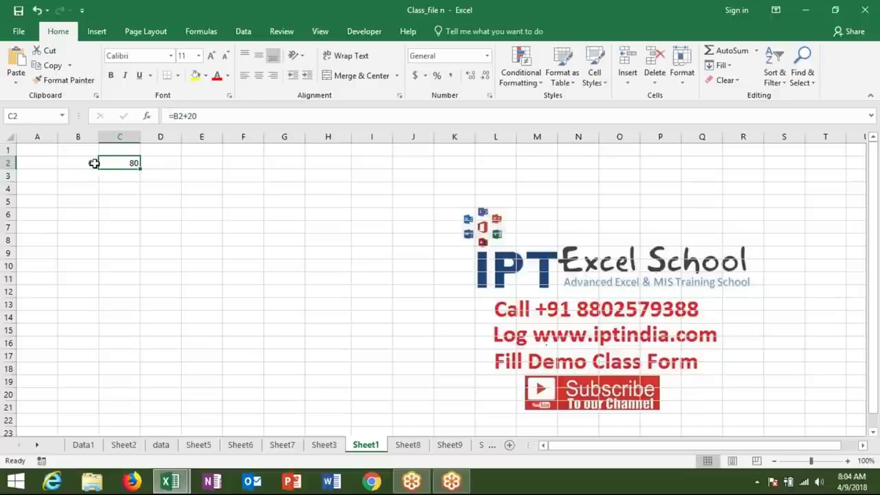
{"action": "left_click", "coordinate": [94, 163]}
{"action": "type", "text": "30"}
{"action": "key", "text": "Return"}
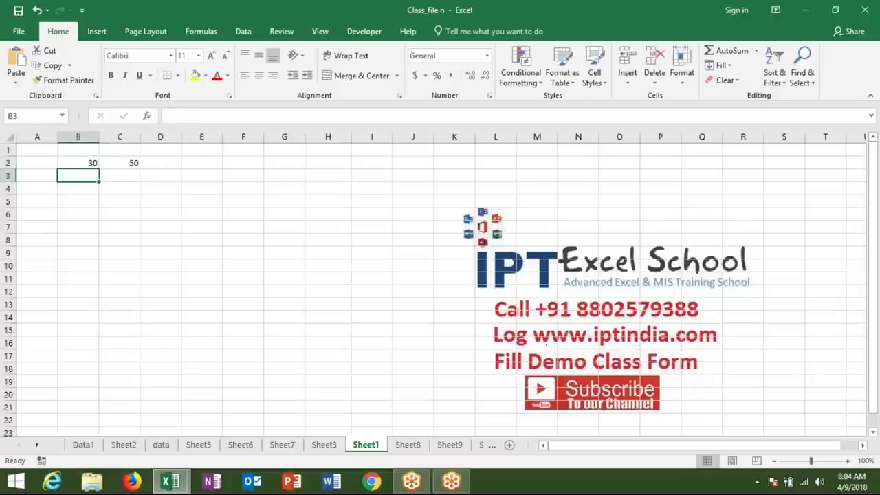
{"action": "left_click", "coordinate": [119, 162]}
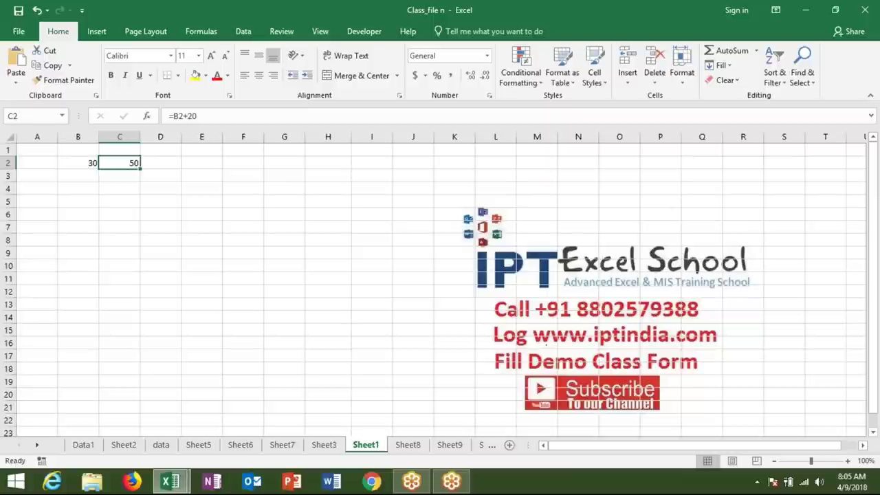
{"action": "left_click", "coordinate": [86, 163]}
{"action": "left_click", "coordinate": [114, 163]}
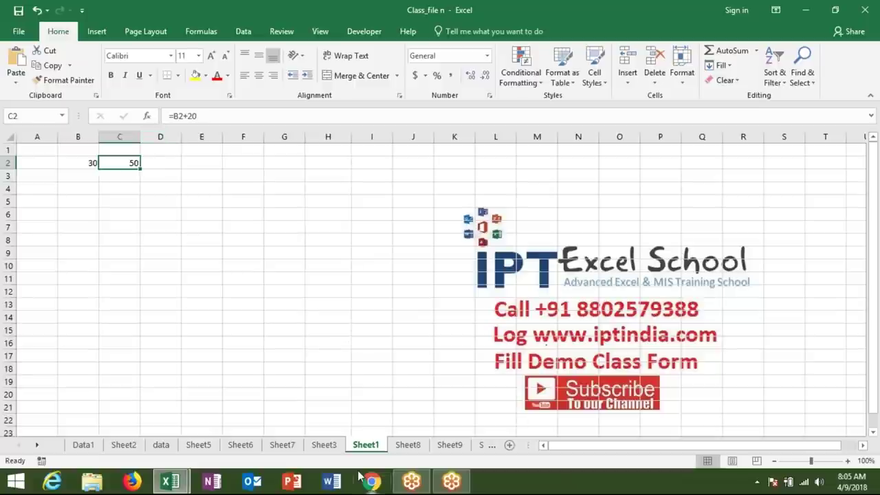
On Sheet3, enter =Sheet1!B2 in M2 to pull in Sheet1's value 30
{"action": "left_click", "coordinate": [325, 445]}
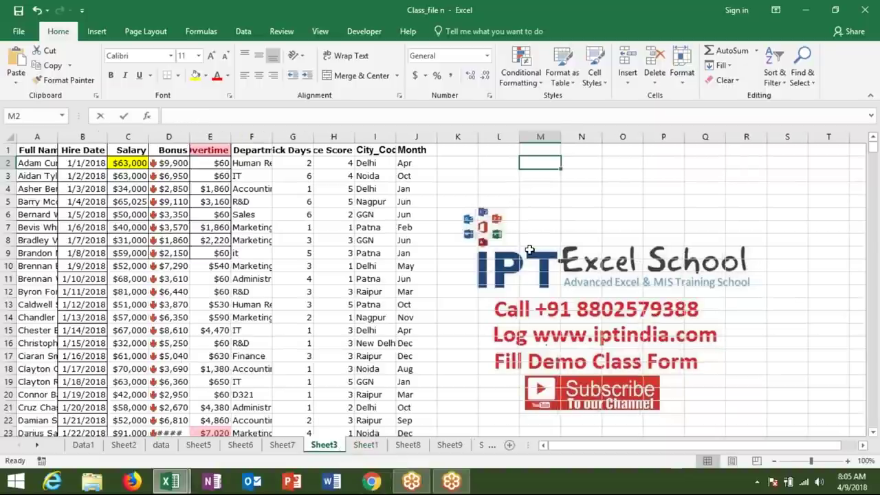
{"action": "type", "text": "=b"}
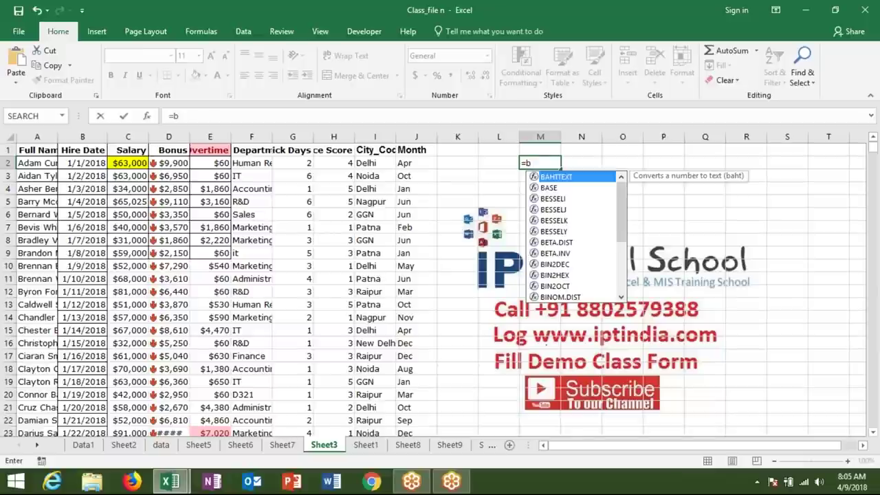
{"action": "type", "text": "2"}
{"action": "key", "text": "Escape"}
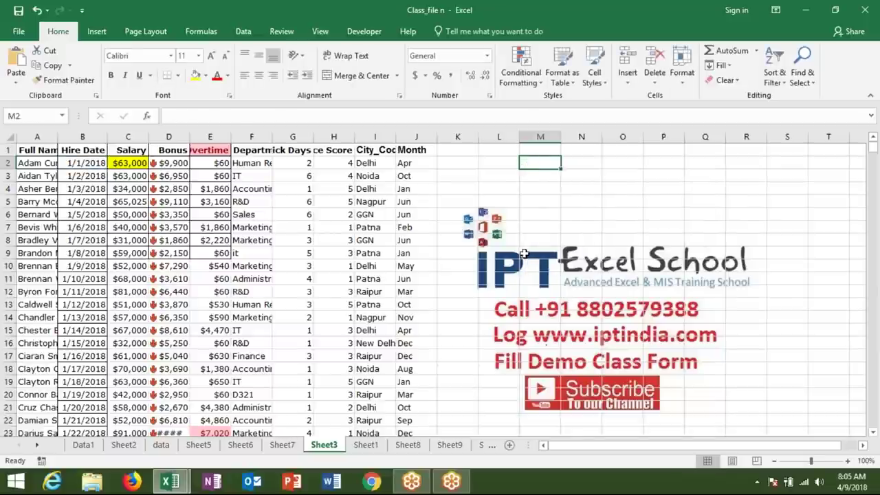
{"action": "type", "text": "="}
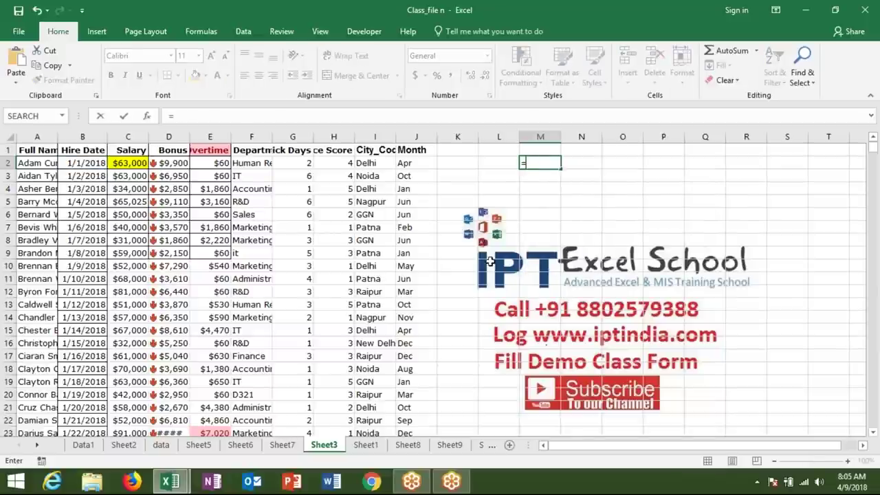
{"action": "left_click", "coordinate": [376, 446]}
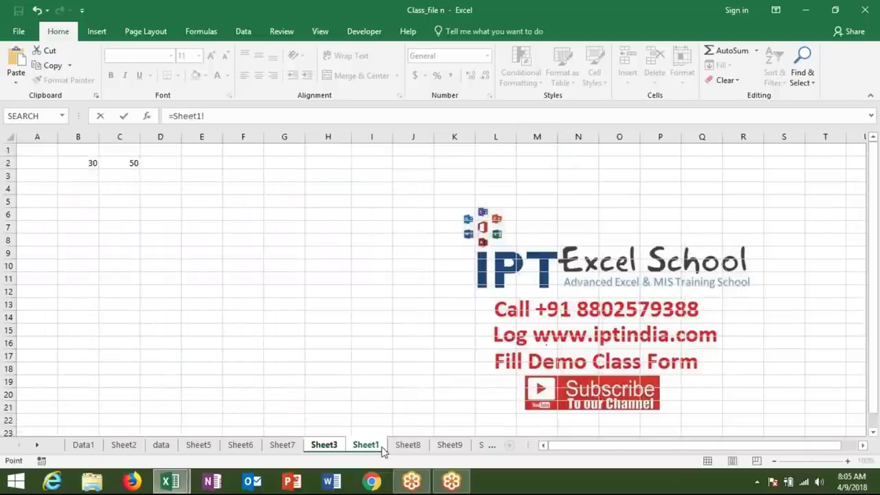
{"action": "left_click", "coordinate": [90, 163]}
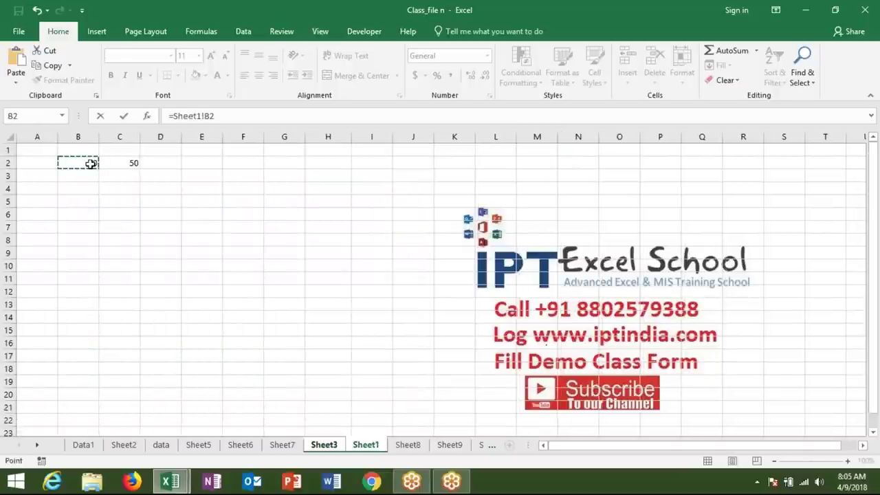
{"action": "key", "text": "Return"}
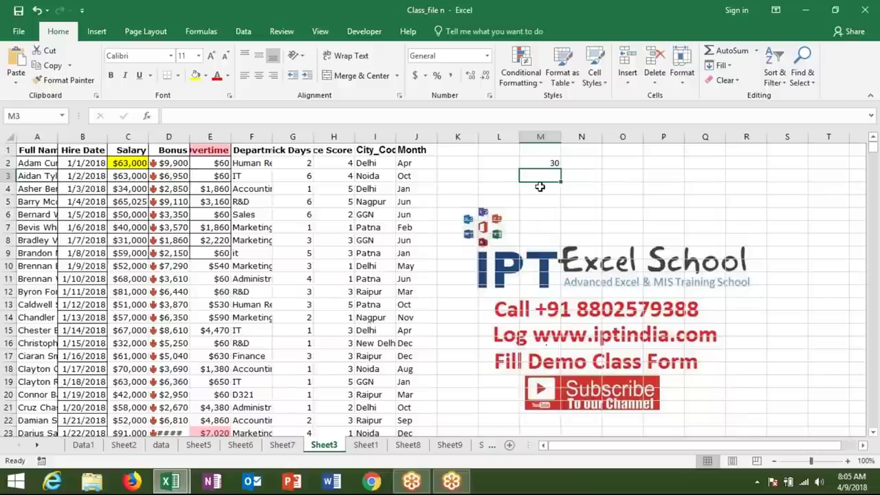
Check M2's formula, then begin a new formula with = in M3
{"action": "double_click", "coordinate": [540, 163]}
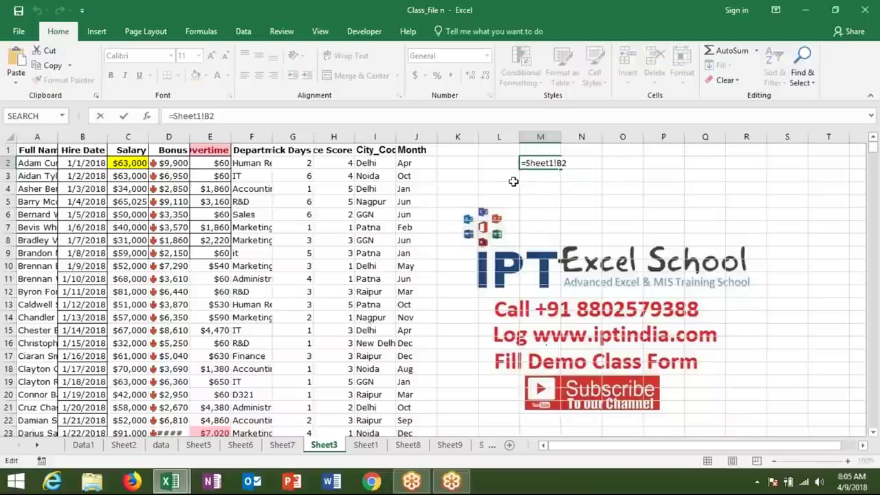
{"action": "left_click", "coordinate": [534, 174]}
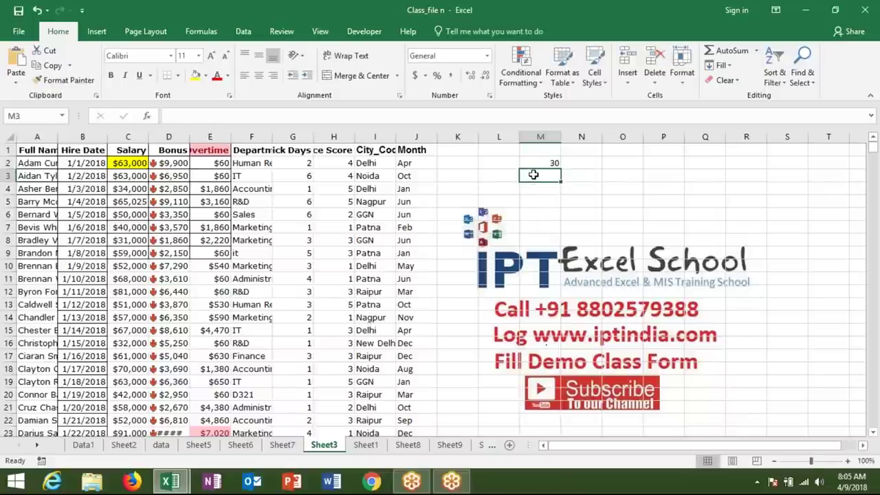
{"action": "type", "text": "="}
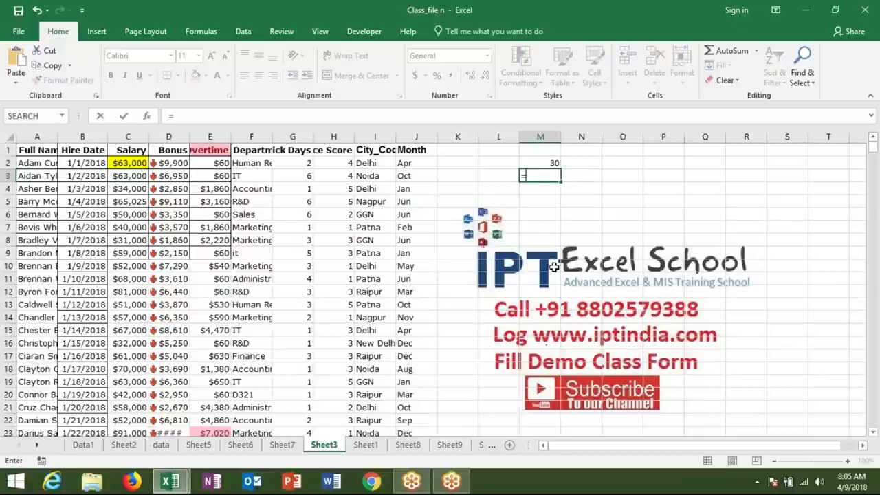
{"action": "key", "text": "alt+Tab"}
{"action": "key", "text": "alt+Tab"}
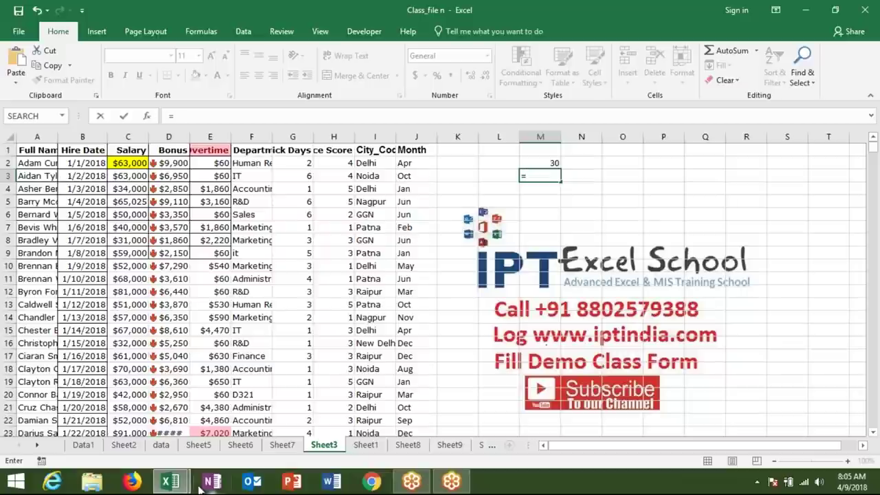
Link M3 to cell E17 on Sheet1 of MAIL.xlsx and inspect the resulting formula
{"action": "left_click", "coordinate": [170, 482]}
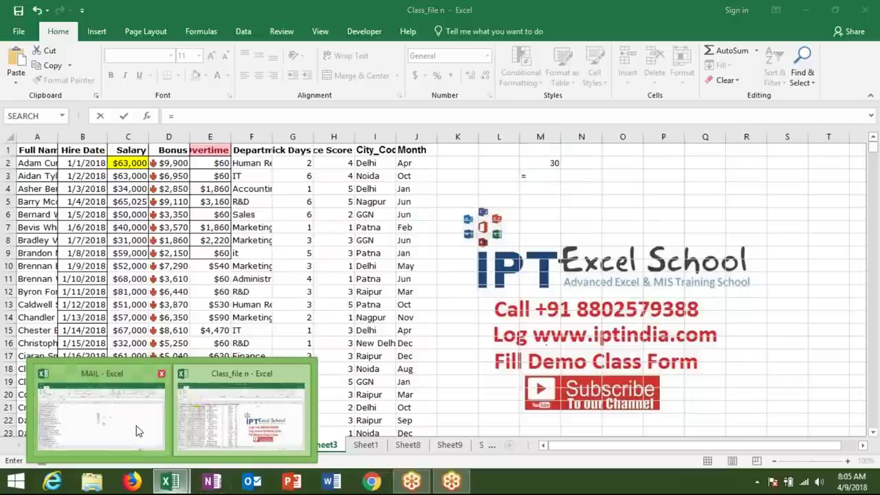
{"action": "left_click", "coordinate": [136, 431]}
{"action": "left_click", "coordinate": [209, 354]}
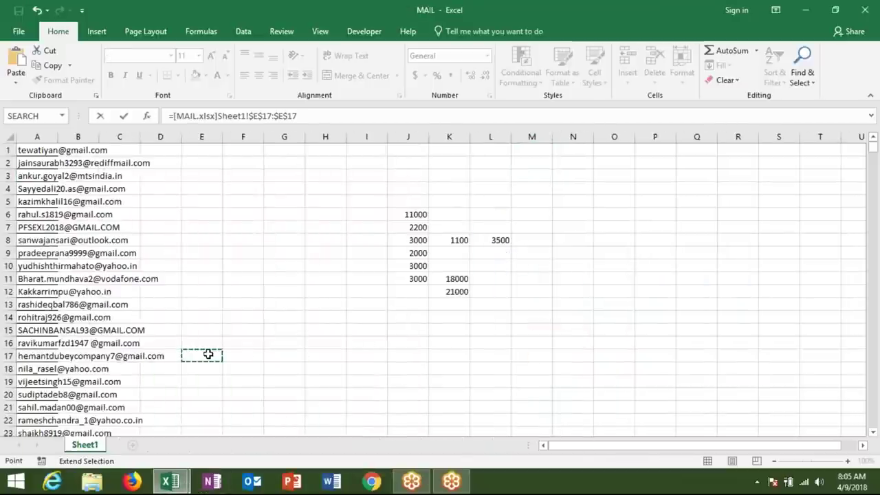
{"action": "key", "text": "Return"}
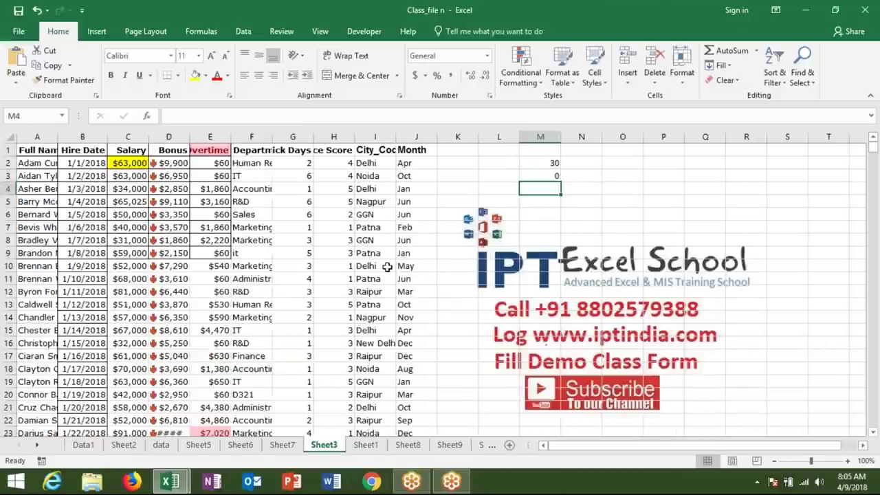
{"action": "left_click", "coordinate": [540, 176]}
{"action": "double_click", "coordinate": [540, 176]}
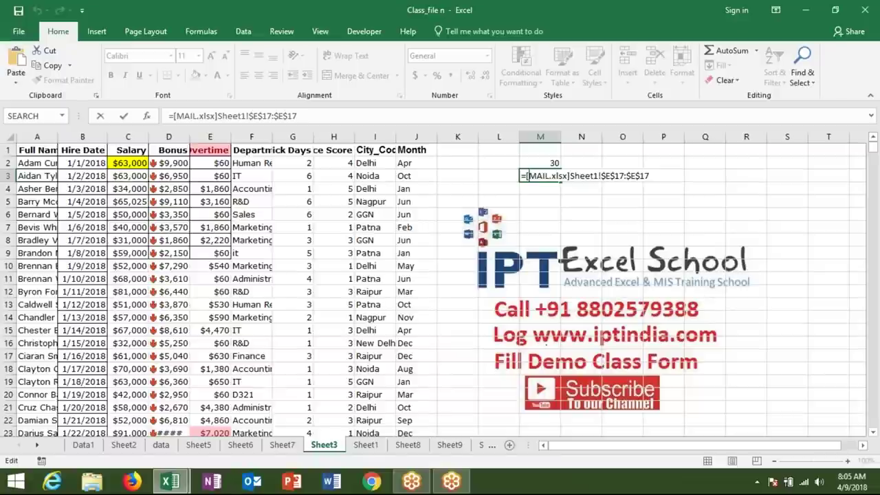
{"action": "key", "text": "Escape"}
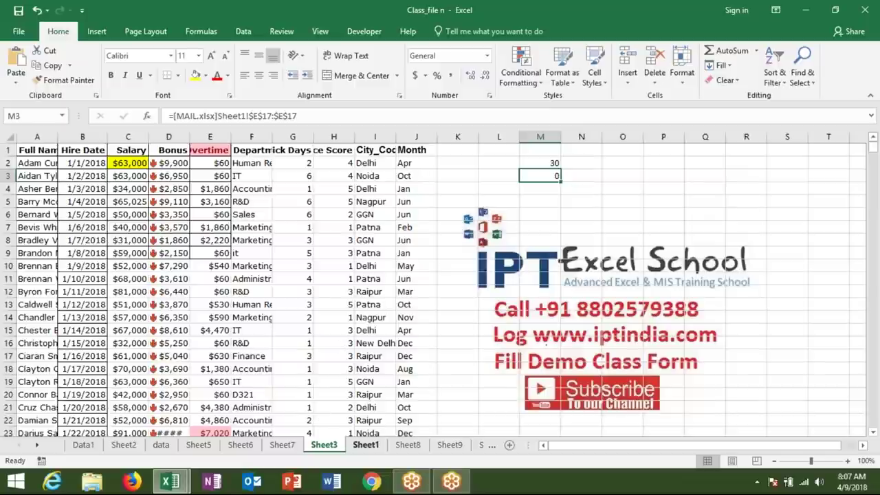
Clear B2:C2 on Sheet1 and enter the header Sales in A1
{"action": "left_click", "coordinate": [373, 453]}
{"action": "key", "text": "Left"}
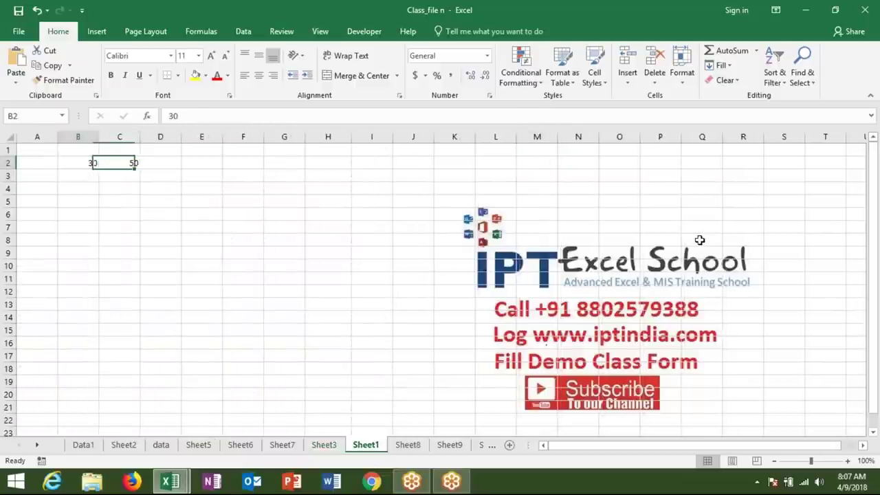
{"action": "key", "text": "shift+Right"}
{"action": "key", "text": "Delete"}
{"action": "key", "text": "ctrl+Home"}
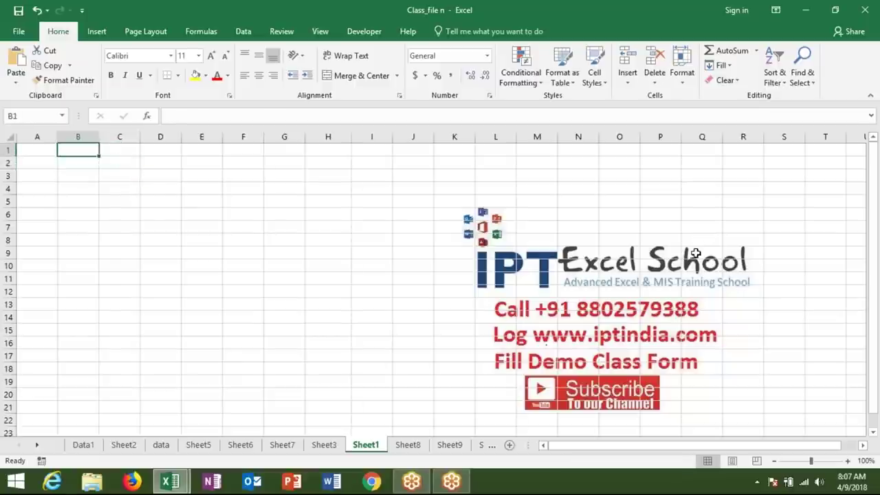
{"action": "type", "text": "Sales"}
{"action": "key", "text": "Return"}
Enter =RANDBETWEEN(10,90) in A2 and fill it down to A20
{"action": "type", "text": "=ra"}
{"action": "key", "text": "Down"}
{"action": "key", "text": "Down"}
{"action": "key", "text": "Tab"}
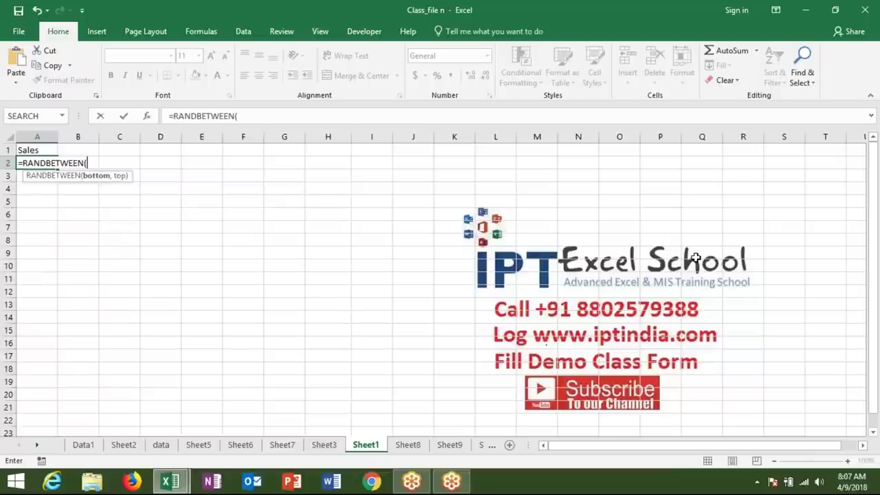
{"action": "type", "text": "10,"}
{"action": "type", "text": "90"}
{"action": "key", "text": "ctrl+Return"}
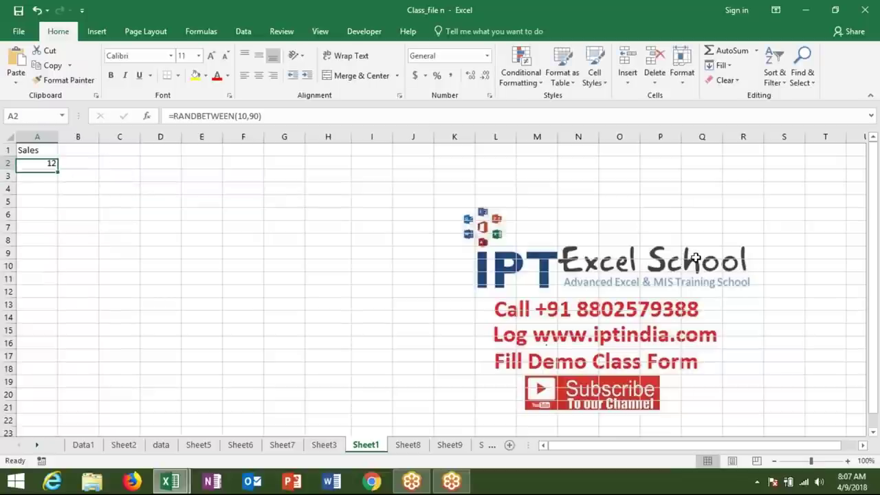
{"action": "key", "text": "shift+Down"}
{"action": "key", "text": "shift+Down"}
{"action": "key", "text": "shift+Down"}
{"action": "key", "text": "shift+Down"}
{"action": "key", "text": "shift+Down"}
{"action": "key", "text": "shift+Down"}
{"action": "key", "text": "shift+Down"}
{"action": "key", "text": "shift+Down"}
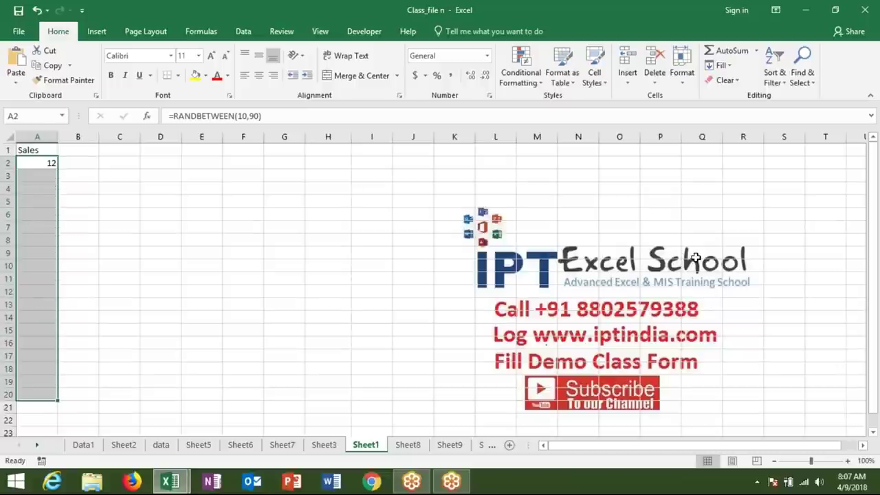
{"action": "key", "text": "ctrl+d"}
Convert A2:A20 to fixed numbers with copy and Paste Values
{"action": "key", "text": "ctrl+c"}
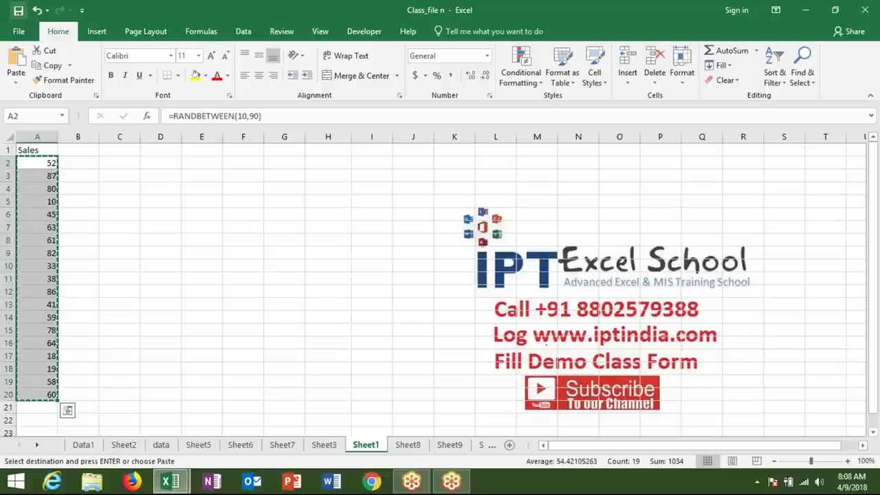
{"action": "left_click", "coordinate": [16, 82]}
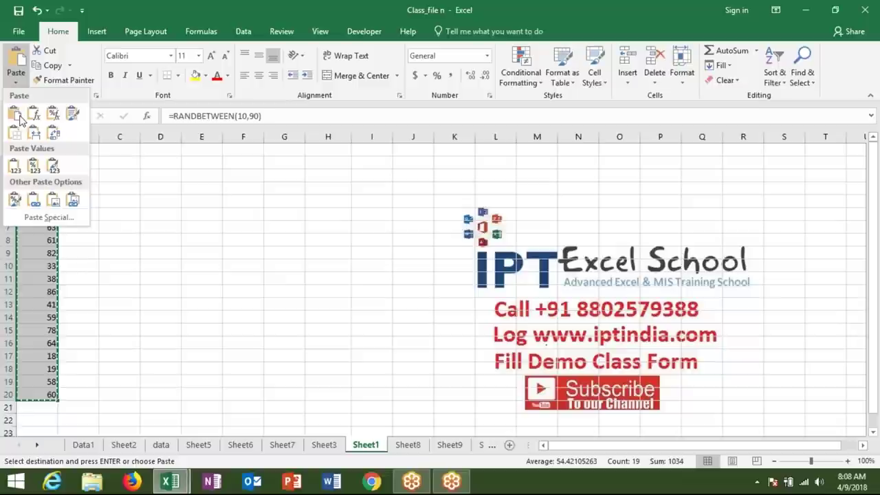
{"action": "left_click", "coordinate": [13, 171]}
{"action": "key", "text": "Escape"}
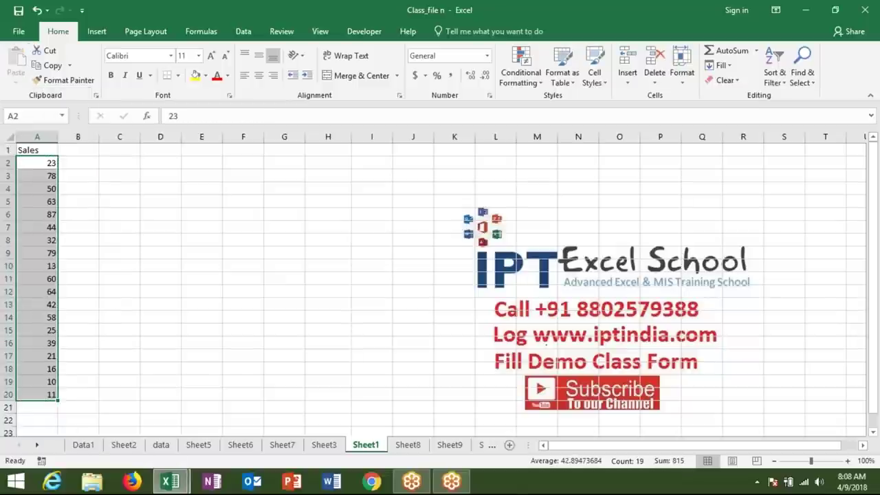
{"action": "left_click", "coordinate": [37, 150]}
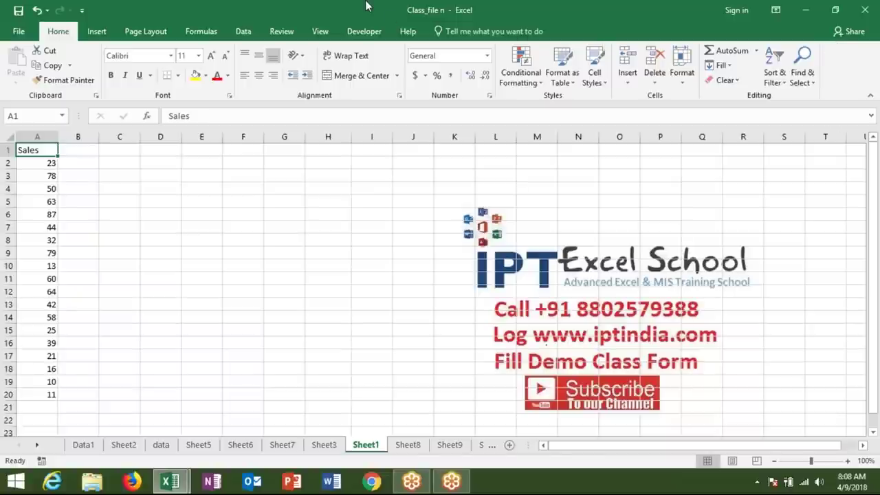
Enter the hard-coded calculation =23+20 in B2
{"action": "left_click", "coordinate": [95, 164]}
{"action": "type", "text": "="}
{"action": "key", "text": "Left"}
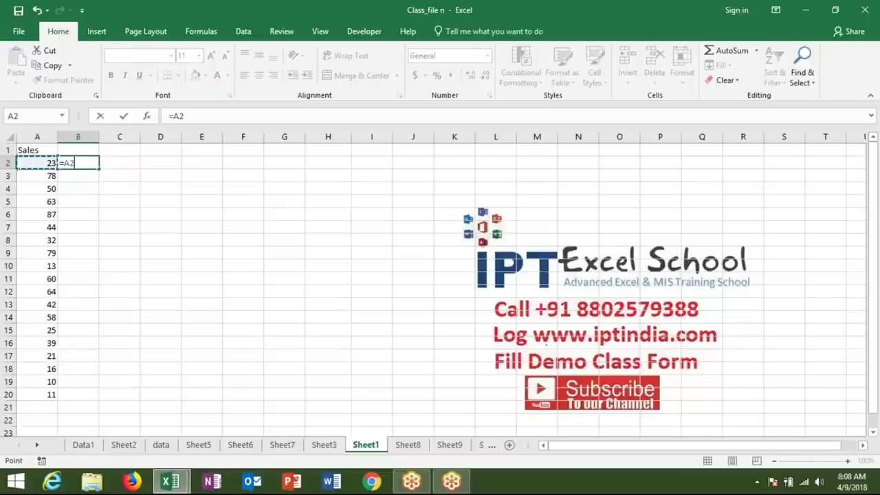
{"action": "type", "text": "+20"}
{"action": "key", "text": "Escape"}
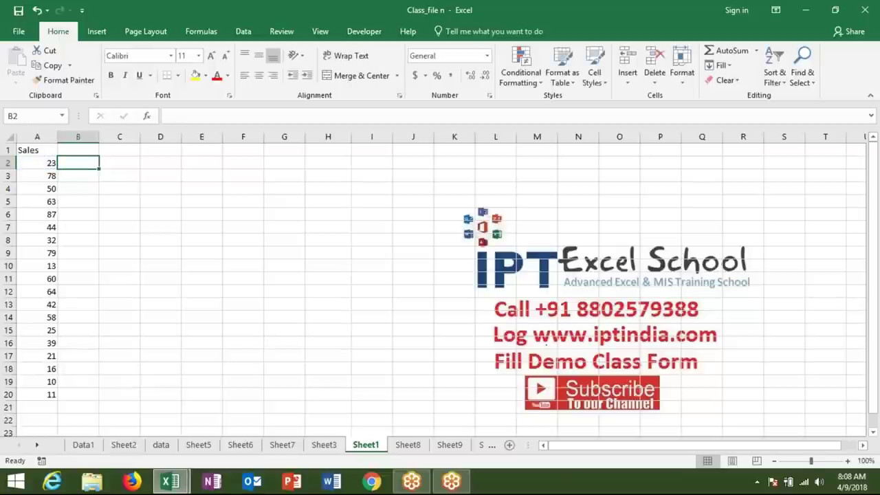
{"action": "type", "text": "=23+20"}
{"action": "key", "text": "Return"}
{"action": "key", "text": "Up"}
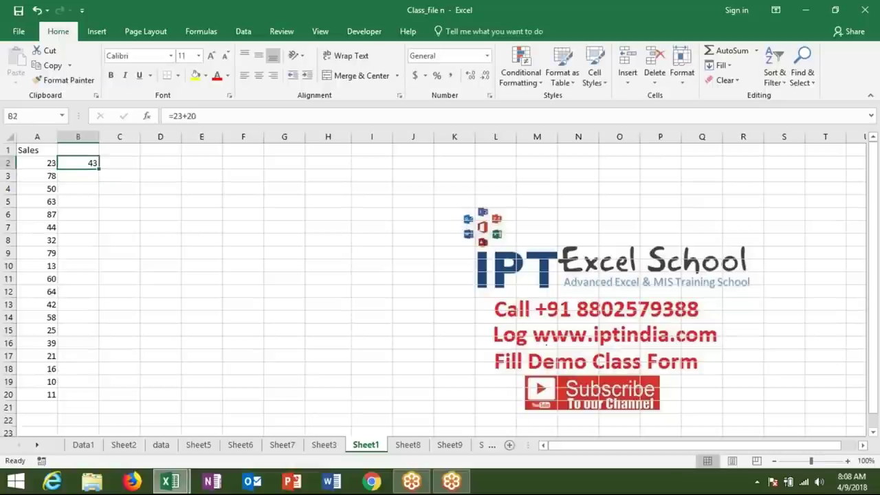
Replace B2's calculation with the formula =A2+20, showing 43
{"action": "key", "text": "Delete"}
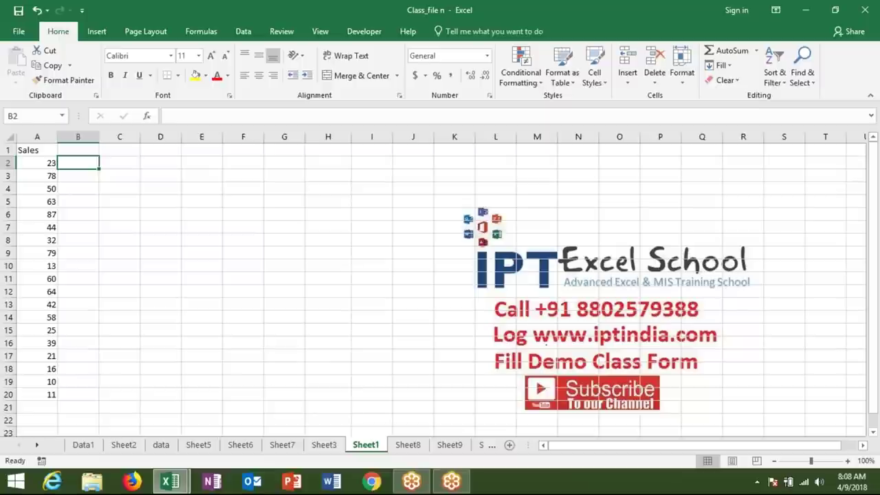
{"action": "type", "text": "="}
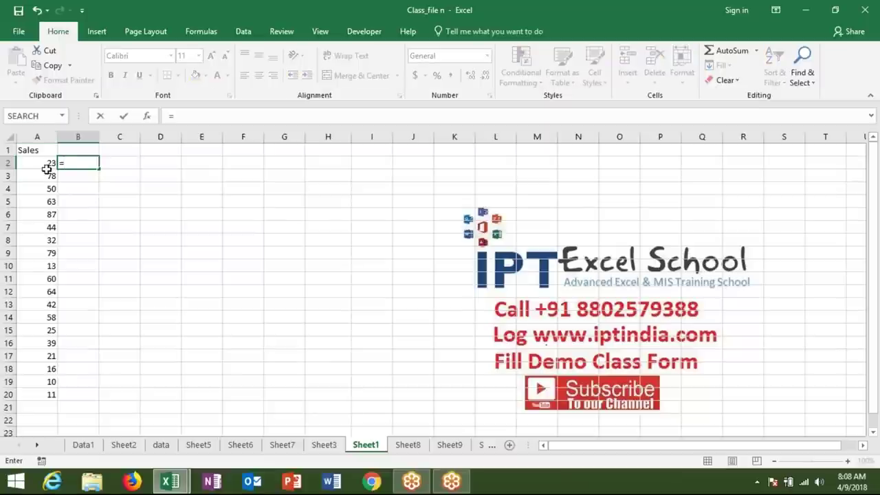
{"action": "left_click", "coordinate": [46, 167]}
{"action": "type", "text": "+20"}
{"action": "key", "text": "Return"}
{"action": "key", "text": "Up"}
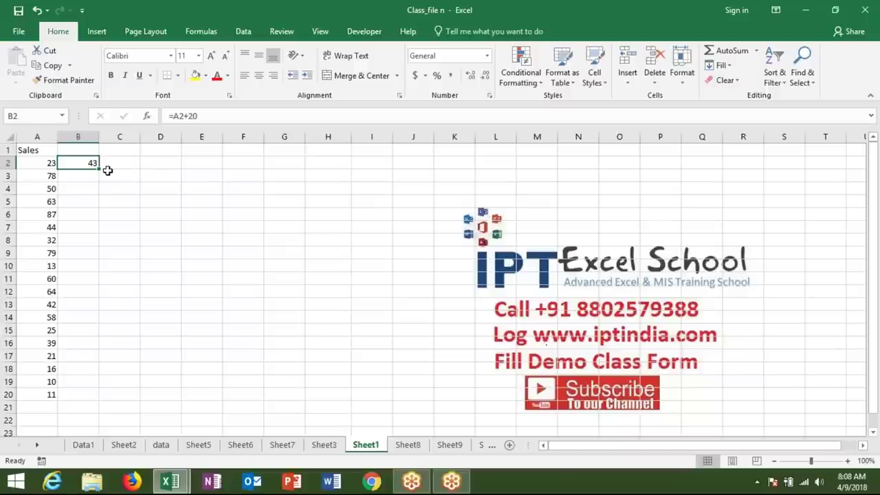
Copy =A2+20 down to B3 and inspect the references in B2 and B3
{"action": "left_click_drag", "start_coordinate": [97, 168], "coordinate": [98, 180]}
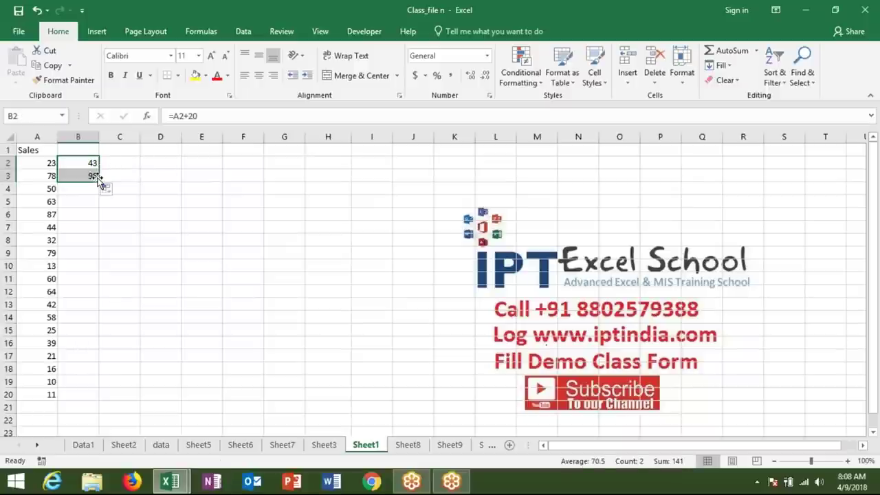
{"action": "key", "text": "Down"}
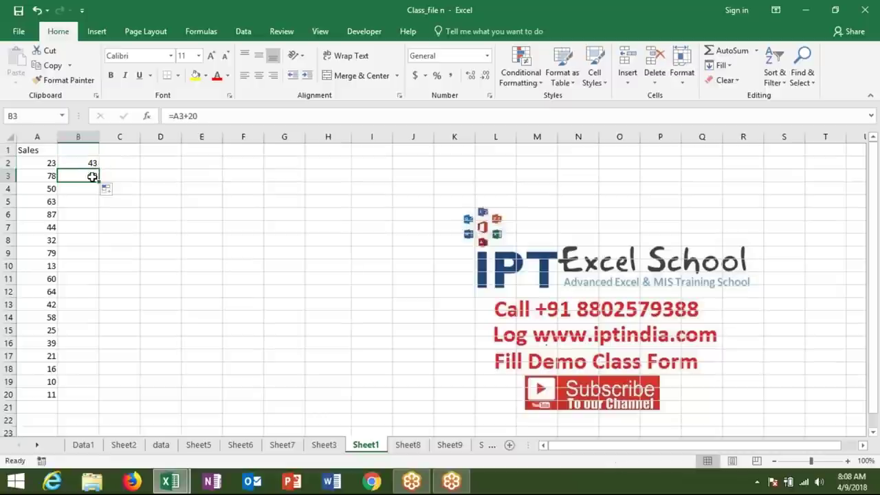
{"action": "key", "text": "Up"}
{"action": "key", "text": "F2"}
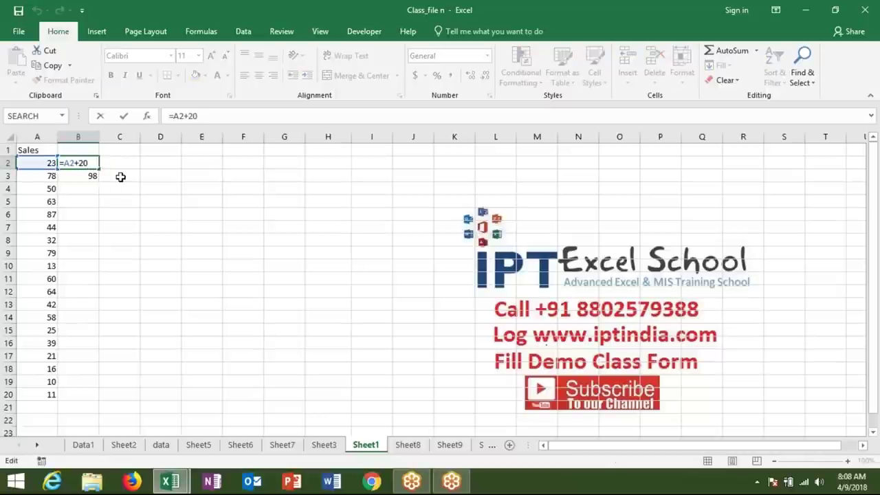
{"action": "left_click", "coordinate": [83, 173]}
{"action": "double_click", "coordinate": [83, 176]}
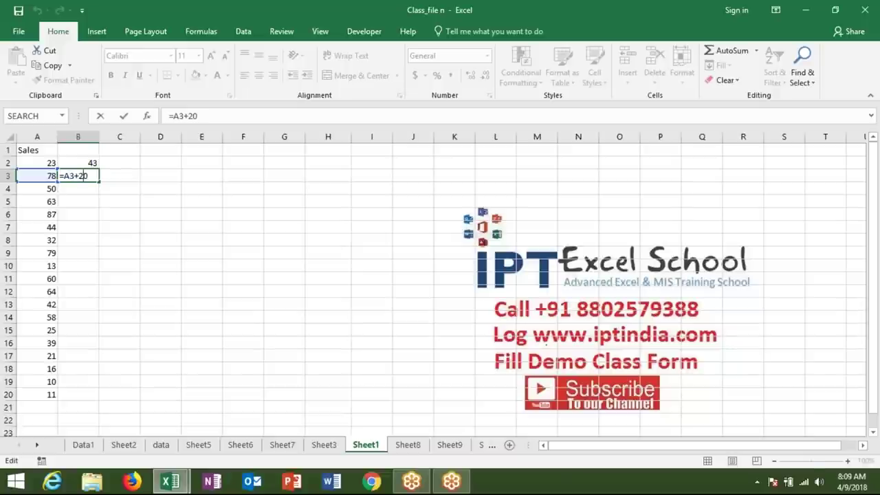
{"action": "key", "text": "ctrl+Return"}
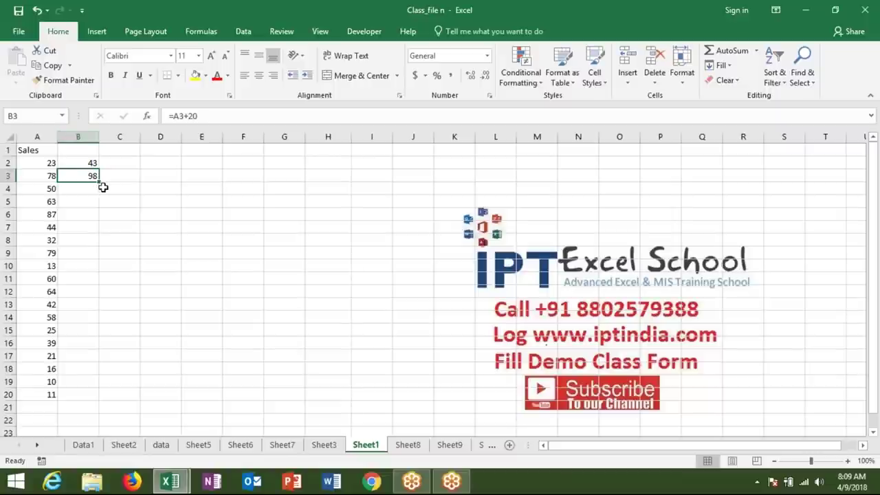
Fill B3's formula down to B20 and check the filled range
{"action": "double_click", "coordinate": [98, 184]}
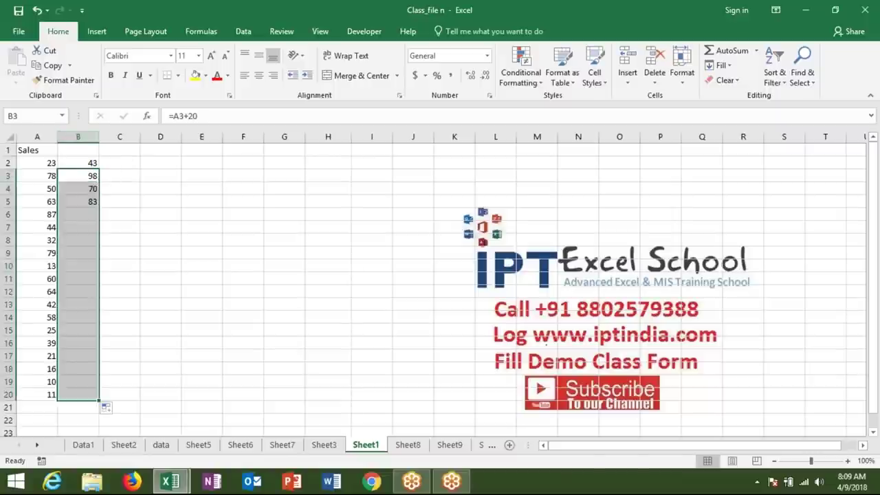
{"action": "left_click", "coordinate": [62, 203]}
{"action": "key", "text": "ctrl+Down"}
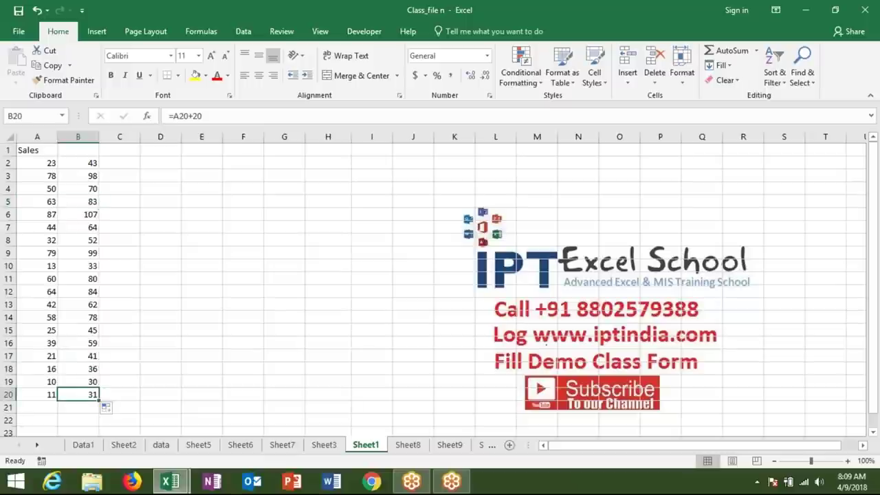
{"action": "key", "text": "ctrl+Up"}
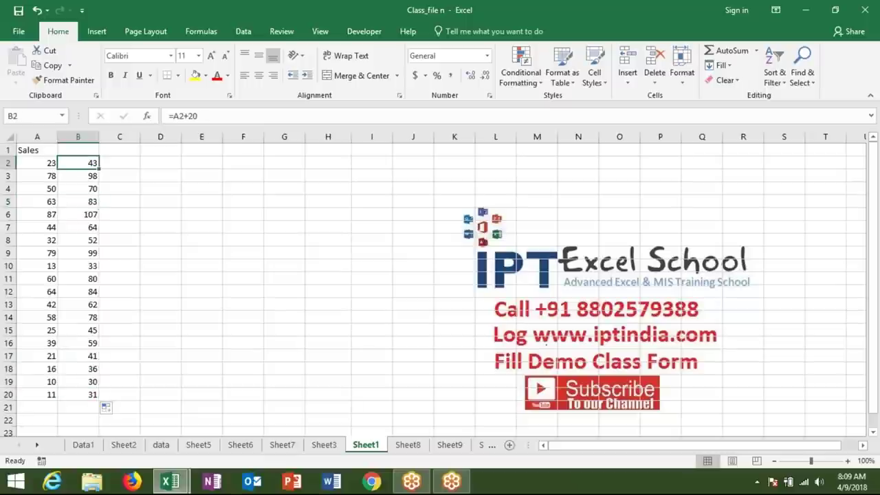
Clear the filled formulas from B2:B20 and select D1
{"action": "key", "text": "ctrl+shift+Down"}
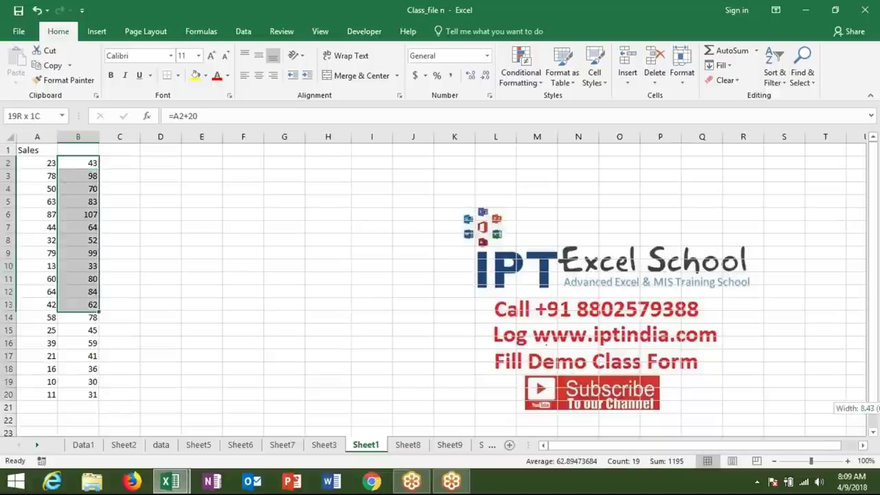
{"action": "key", "text": "ctrl+shift+Right"}
{"action": "key", "text": "Left"}
{"action": "key", "text": "Right"}
{"action": "key", "text": "ctrl+shift+Down"}
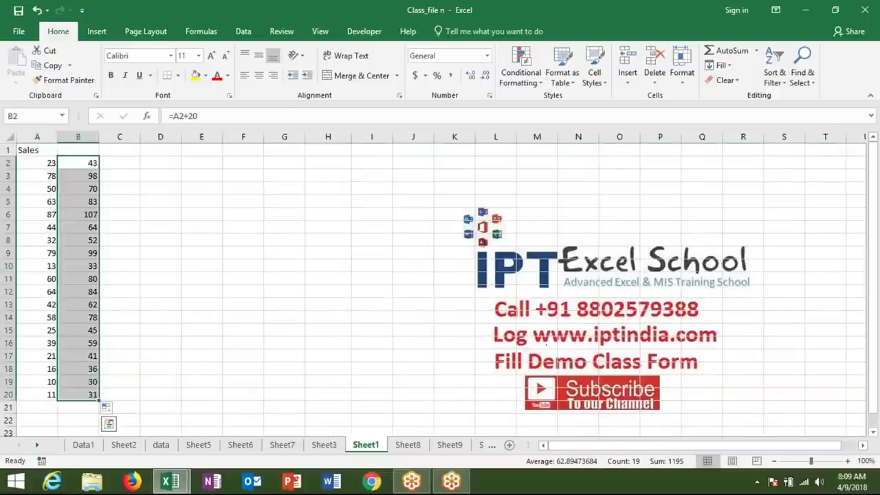
{"action": "key", "text": "Delete"}
{"action": "left_click", "coordinate": [119, 150]}
{"action": "left_click", "coordinate": [160, 150]}
Put 20 in D1 and enter =A2+D1 in B2, showing 43
{"action": "type", "text": "20"}
{"action": "key", "text": "Return"}
{"action": "key", "text": "Left"}
{"action": "key", "text": "Left"}
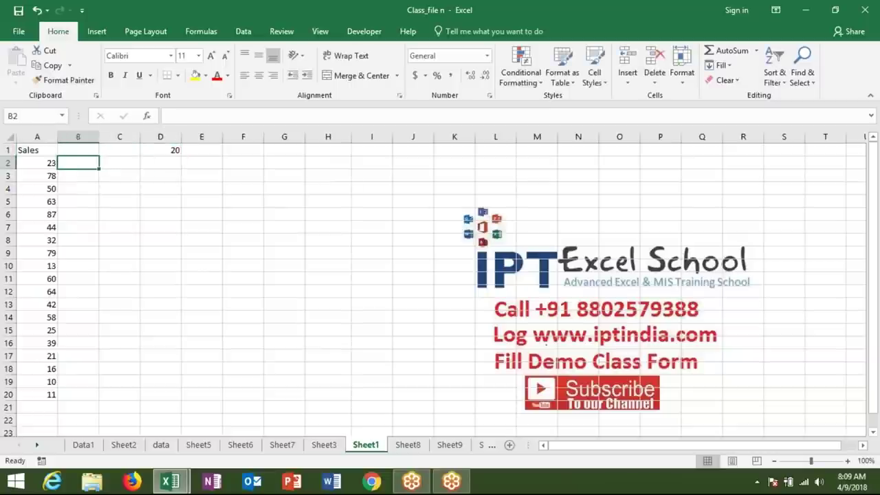
{"action": "key", "text": "Left"}
{"action": "key", "text": "ctrl+shift+Down"}
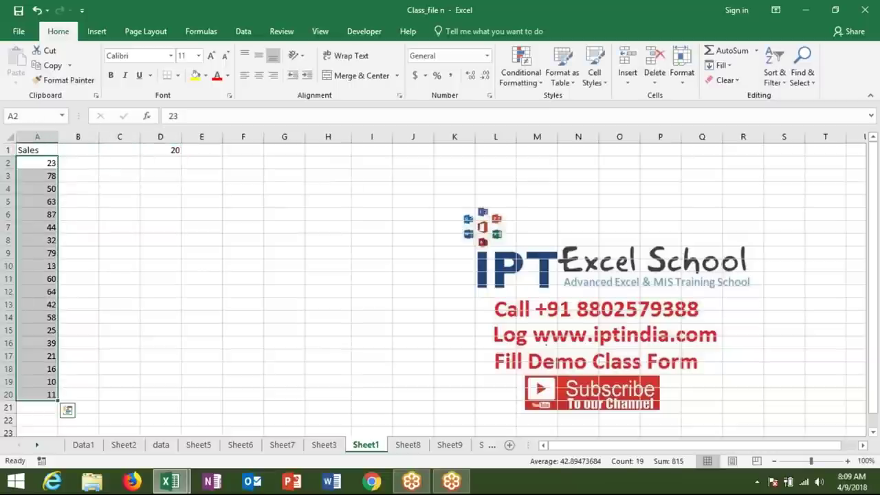
{"action": "key", "text": "Right"}
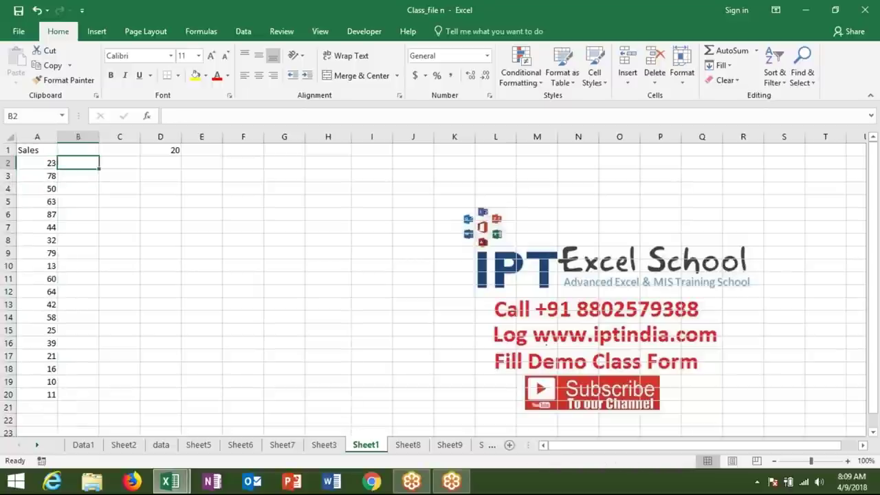
{"action": "type", "text": "="}
{"action": "key", "text": "Left"}
{"action": "type", "text": "+"}
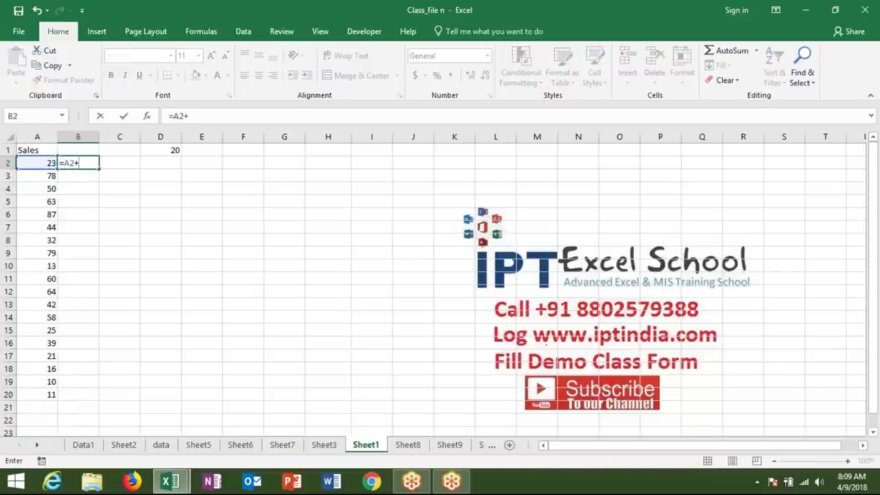
{"action": "left_click", "coordinate": [158, 151]}
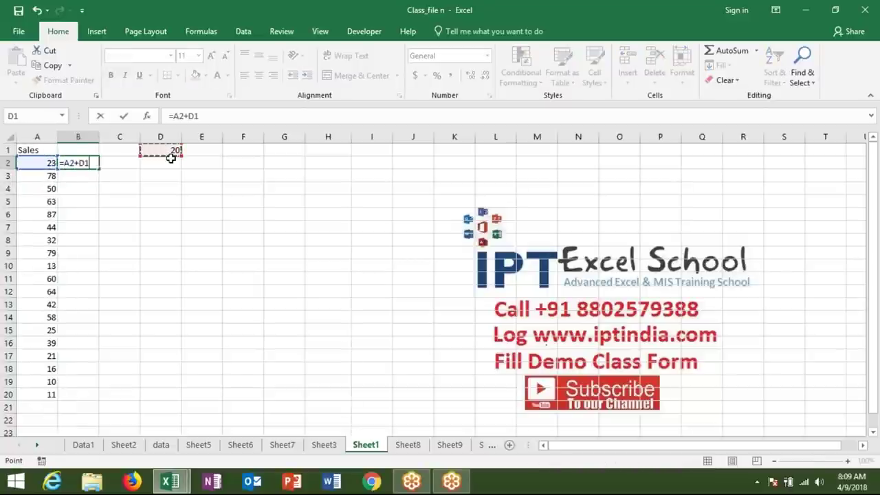
{"action": "key", "text": "Return"}
{"action": "key", "text": "Up"}
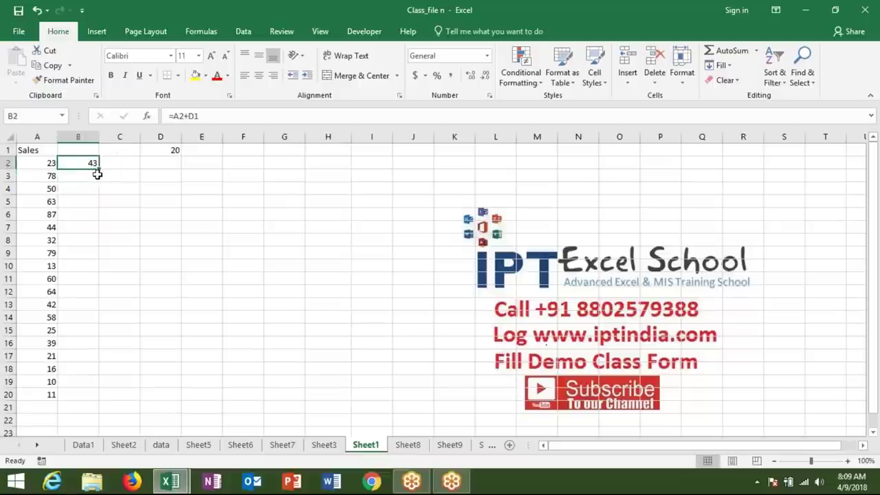
Copy B2's formula to B3, inspect the shifted references, then retype B3 as =A3+D1
{"action": "left_click_drag", "start_coordinate": [97, 173], "coordinate": [97, 181]}
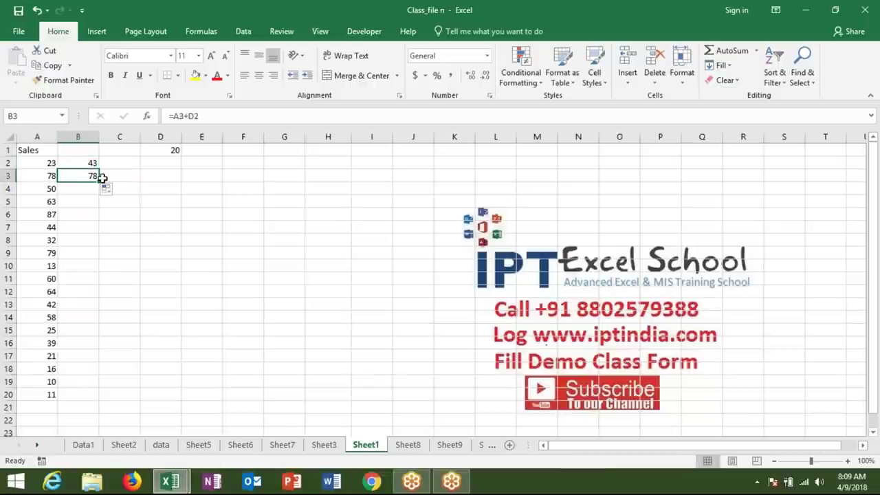
{"action": "double_click", "coordinate": [90, 176]}
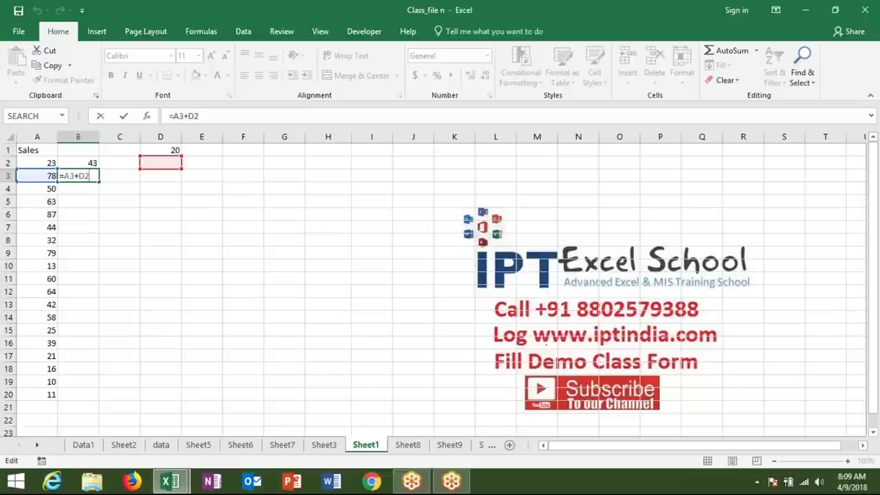
{"action": "key", "text": "ctrl+Return"}
{"action": "type", "text": "="}
{"action": "left_click", "coordinate": [37, 176]}
{"action": "type", "text": "+"}
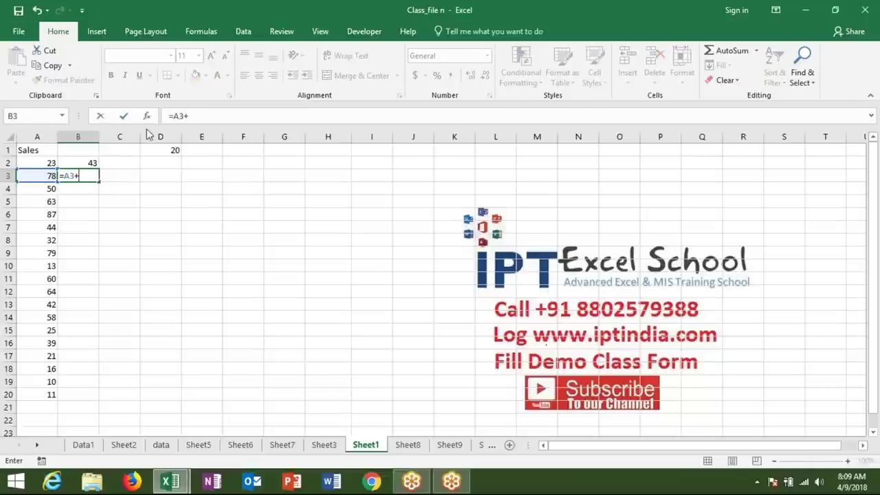
{"action": "left_click", "coordinate": [165, 150]}
{"action": "key", "text": "Return"}
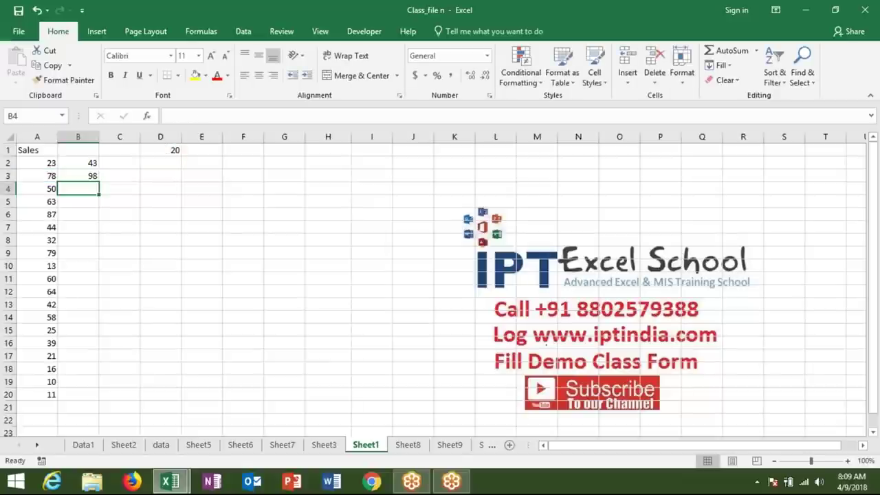
Clear B3 and place the cursor at the D1 reference in B2's =A2+D1 formula
{"action": "key", "text": "Up"}
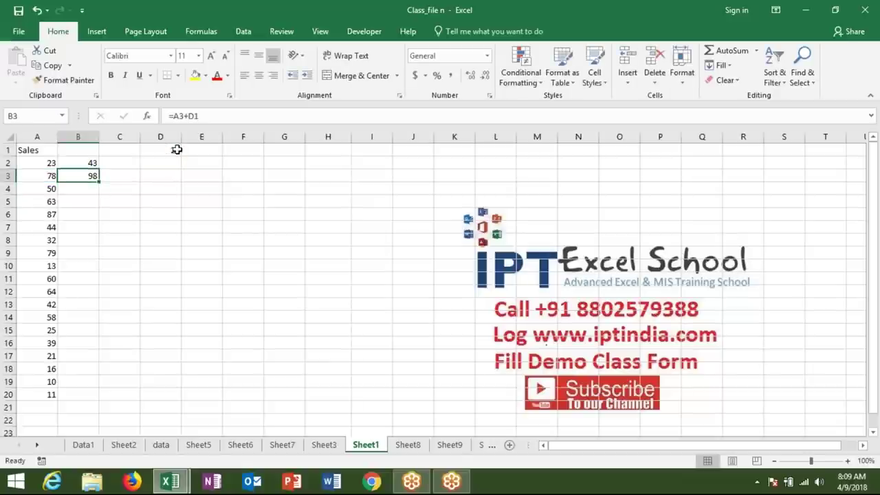
{"action": "key", "text": "Delete"}
{"action": "key", "text": "Up"}
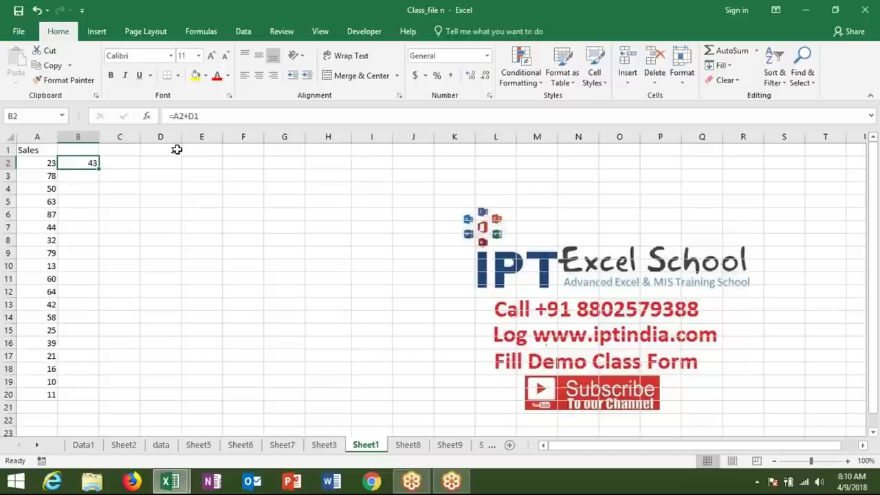
{"action": "left_click", "coordinate": [195, 115]}
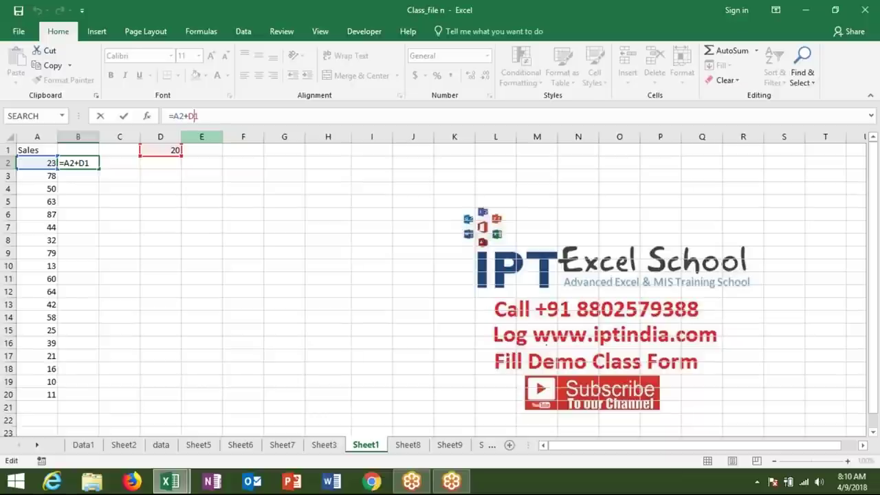
{"action": "left_click", "coordinate": [193, 115]}
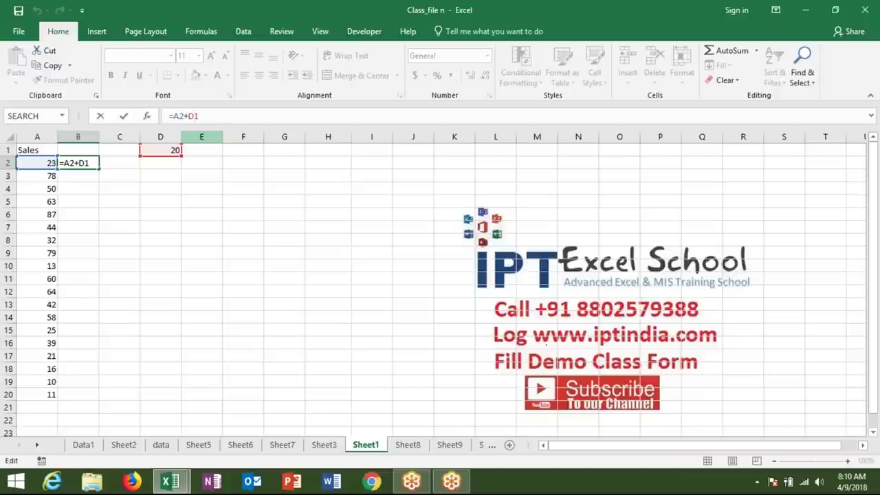
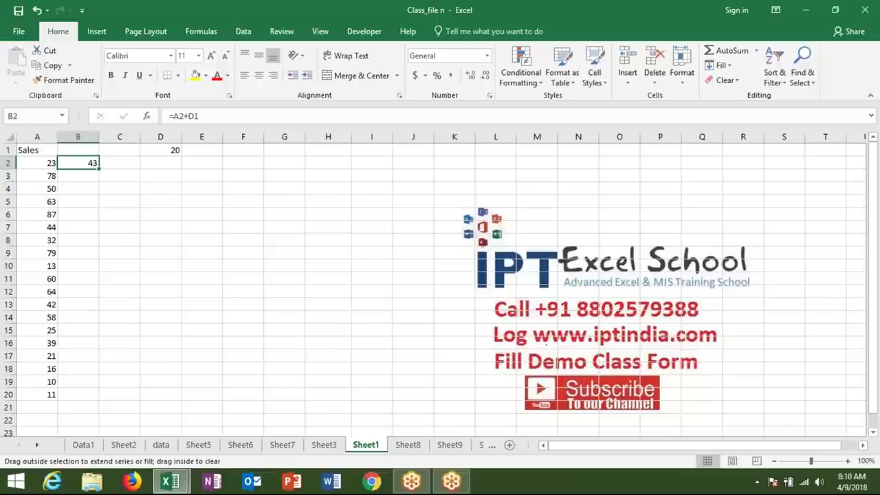
Copy the B2 formula into B3 to inspect it, then delete it and return to B2
{"action": "left_click_drag", "start_coordinate": [99, 169], "coordinate": [102, 181]}
{"action": "double_click", "coordinate": [87, 176]}
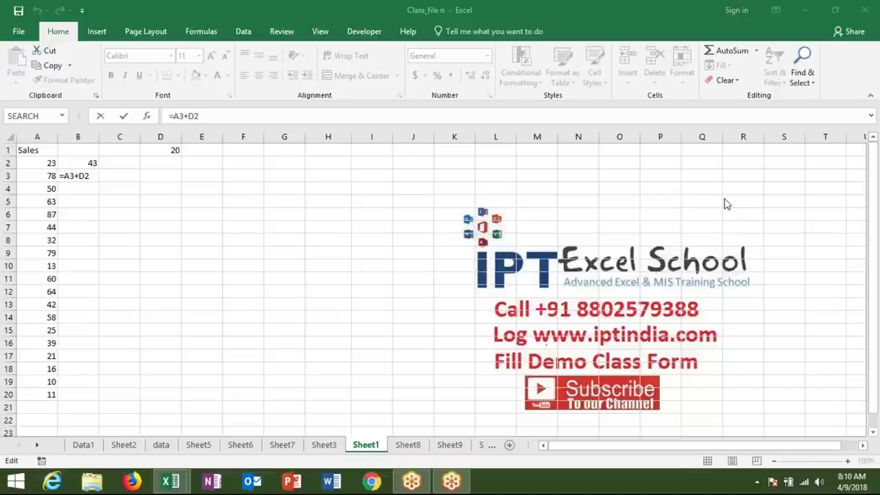
{"action": "left_click", "coordinate": [187, 173]}
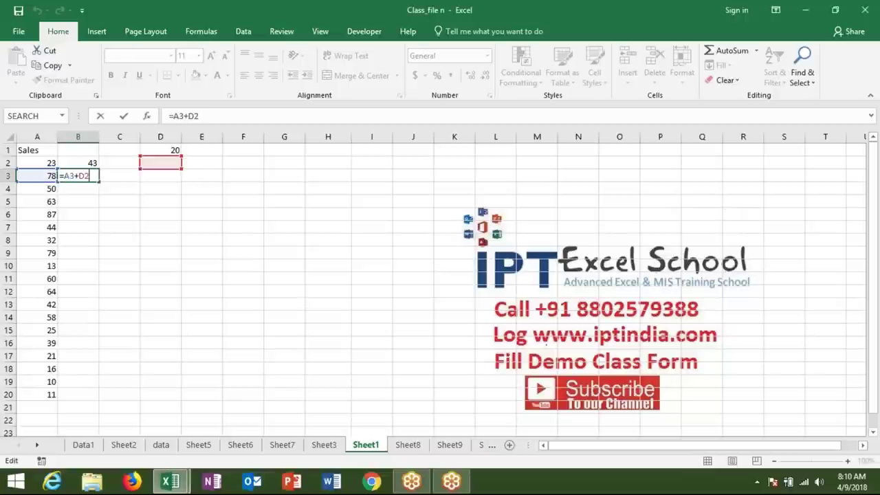
{"action": "key", "text": "ctrl+Return"}
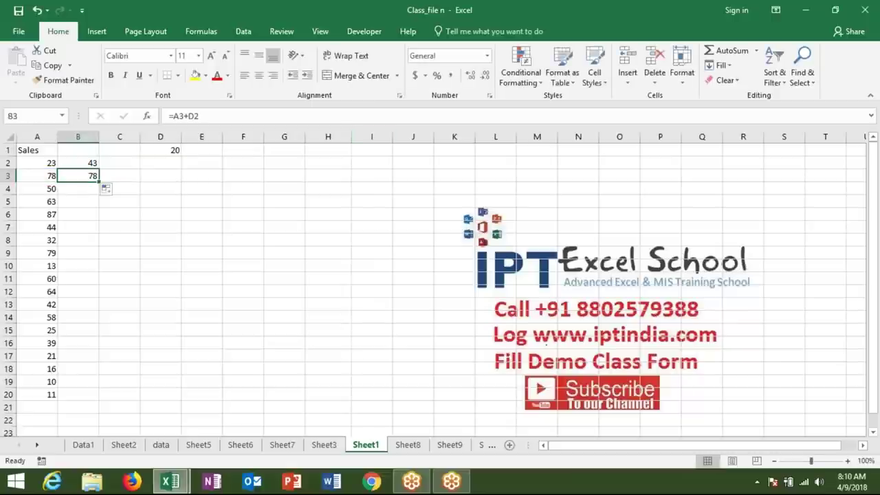
{"action": "key", "text": "Delete"}
{"action": "key", "text": "Up"}
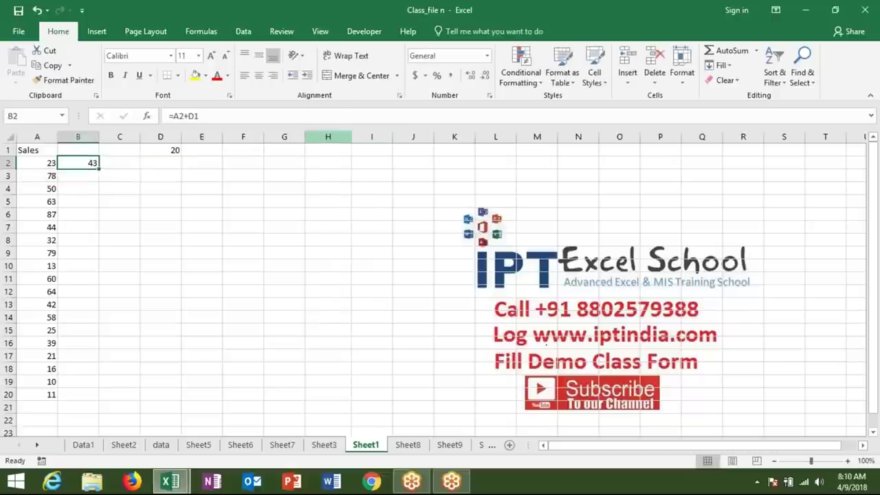
Lock the row of the D1 reference so B2 reads =A2+D$1
{"action": "left_click", "coordinate": [196, 117]}
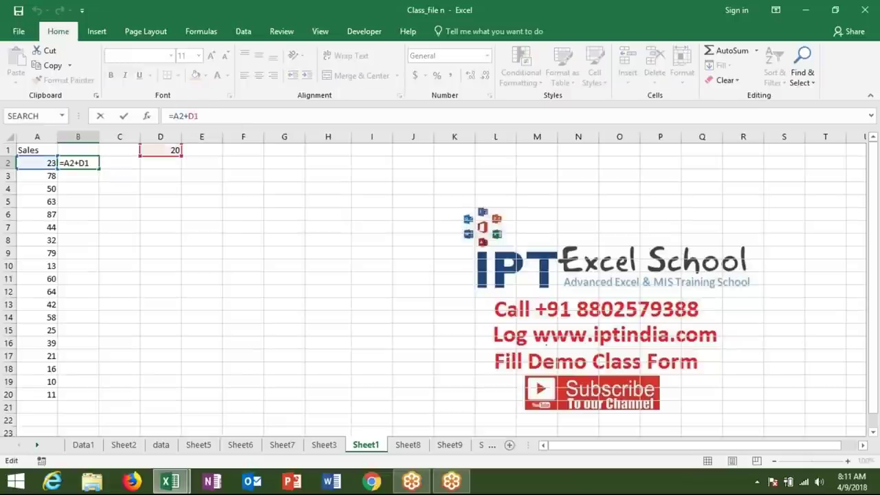
{"action": "left_click", "coordinate": [194, 116]}
{"action": "type", "text": "$"}
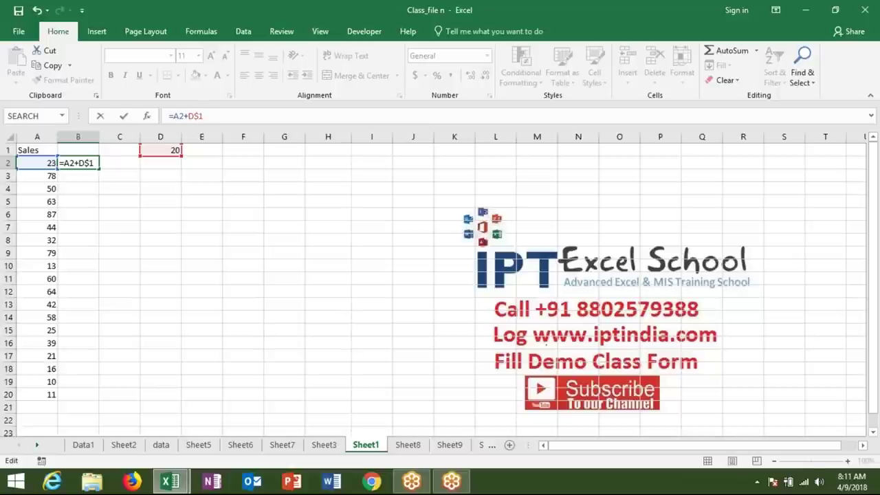
{"action": "key", "text": "ctrl+Return"}
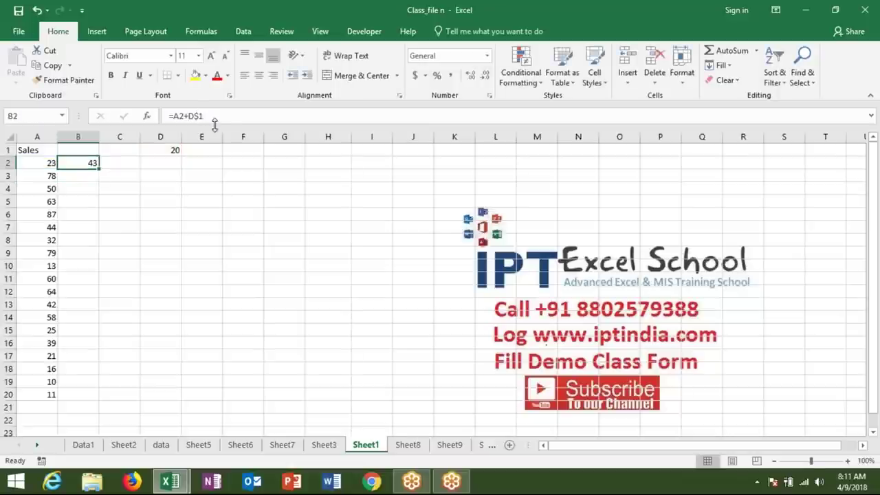
Fill B2 down to B20 to review the copies, undo the fill, then copy B2 into C2
{"action": "double_click", "coordinate": [100, 168]}
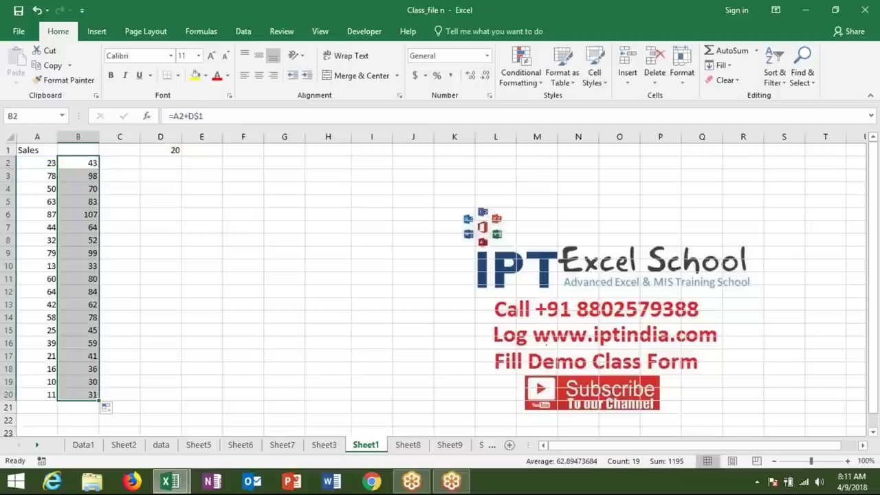
{"action": "left_click", "coordinate": [78, 175]}
{"action": "key", "text": "Down"}
{"action": "key", "text": "Down"}
{"action": "key", "text": "Down"}
{"action": "key", "text": "Down"}
{"action": "key", "text": "Down"}
{"action": "key", "text": "Down"}
{"action": "key", "text": "Down"}
{"action": "key", "text": "Down"}
{"action": "key", "text": "Down"}
{"action": "key", "text": "Down"}
{"action": "key", "text": "Down"}
{"action": "key", "text": "Down"}
{"action": "key", "text": "Down"}
{"action": "key", "text": "Down"}
{"action": "key", "text": "Down"}
{"action": "key", "text": "Down"}
{"action": "key", "text": "Up"}
{"action": "key", "text": "Up"}
{"action": "key", "text": "Up"}
{"action": "key", "text": "Up"}
{"action": "key", "text": "Up"}
{"action": "key", "text": "Up"}
{"action": "key", "text": "Up"}
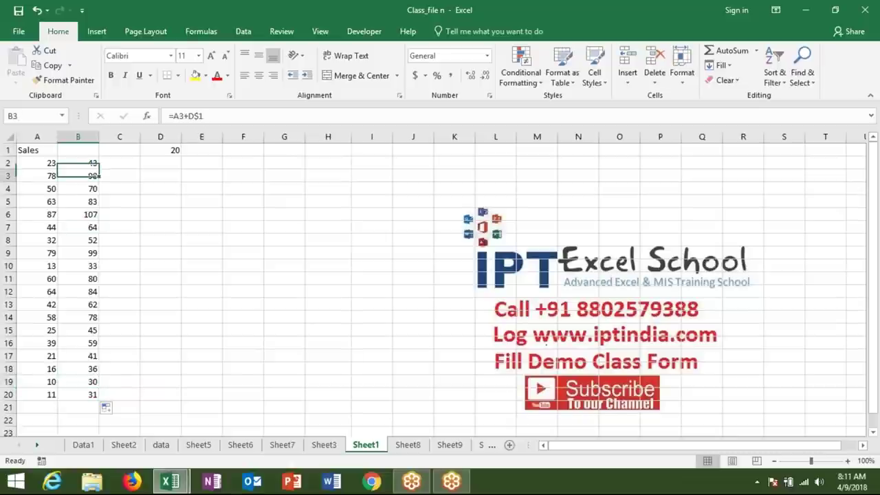
{"action": "key", "text": "ctrl+Down"}
{"action": "key", "text": "Up"}
{"action": "key", "text": "Up"}
{"action": "key", "text": "Up"}
{"action": "key", "text": "Up"}
{"action": "key", "text": "Up"}
{"action": "key", "text": "Up"}
{"action": "key", "text": "Down"}
{"action": "key", "text": "ctrl+shift+Down"}
{"action": "key", "text": "ctrl+z"}
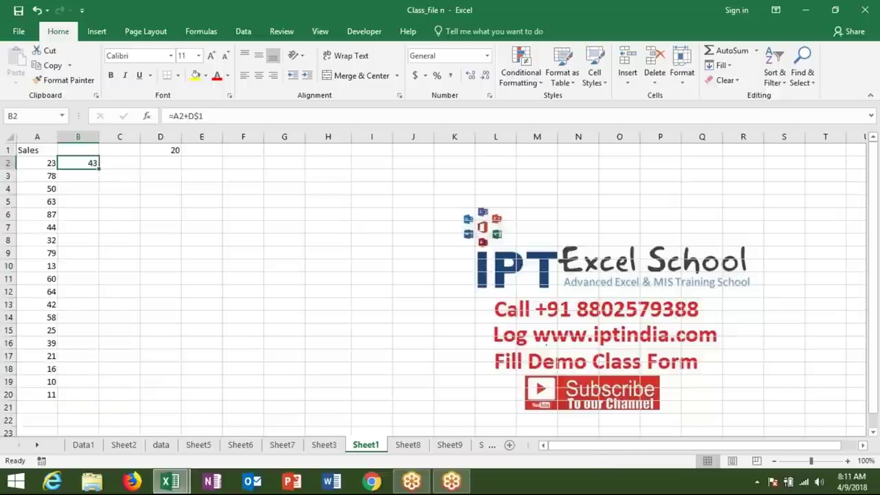
{"action": "left_click_drag", "start_coordinate": [99, 169], "coordinate": [124, 169]}
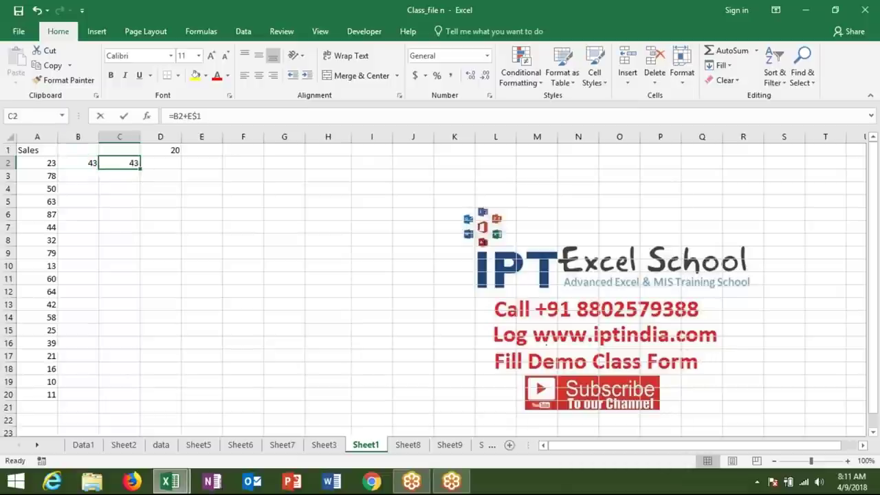
Test adding a column lock to E in C2's =B2+E$1, then revert it and commit
{"action": "double_click", "coordinate": [123, 163]}
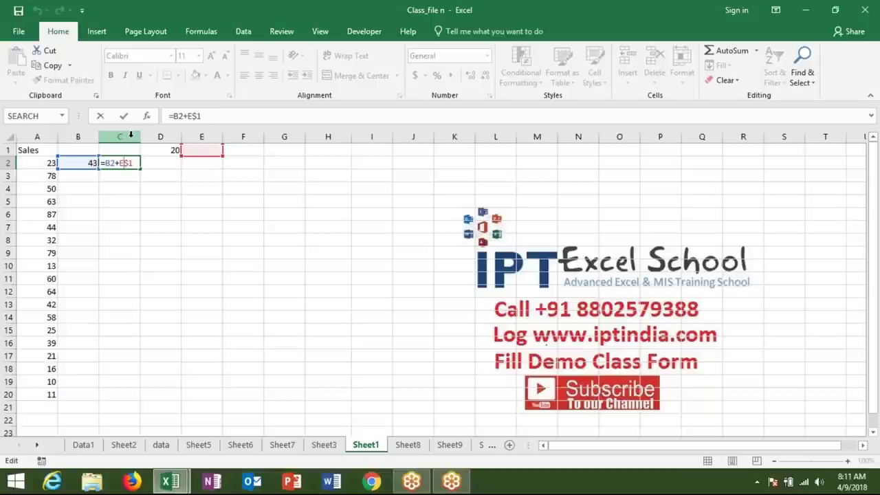
{"action": "key", "text": "Left"}
{"action": "key", "text": "Left"}
{"action": "key", "text": "Left"}
{"action": "type", "text": "$"}
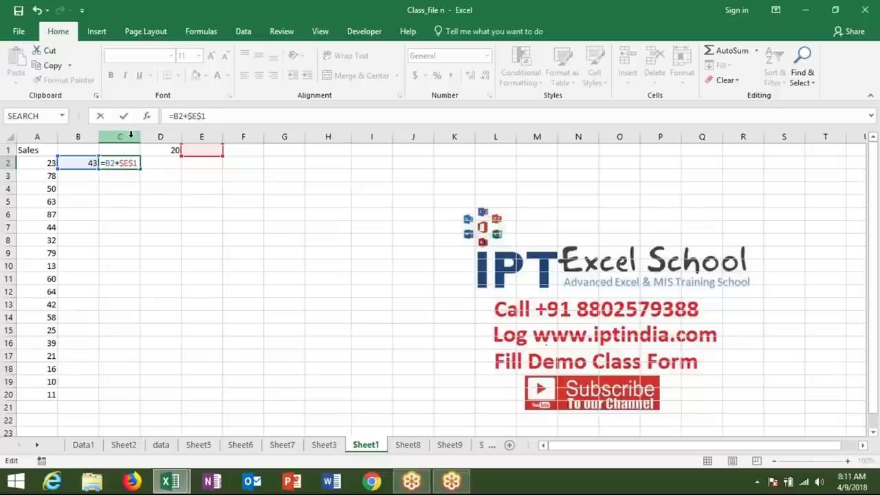
{"action": "key", "text": "Right"}
{"action": "key", "text": "Right"}
{"action": "key", "text": "Right"}
{"action": "key", "text": "shift+Left"}
{"action": "key", "text": "shift+Left"}
{"action": "key", "text": "Left"}
{"action": "key", "text": "shift+Left"}
{"action": "key", "text": "shift+Left"}
{"action": "key", "text": "shift+Right"}
{"action": "key", "text": "shift+Right"}
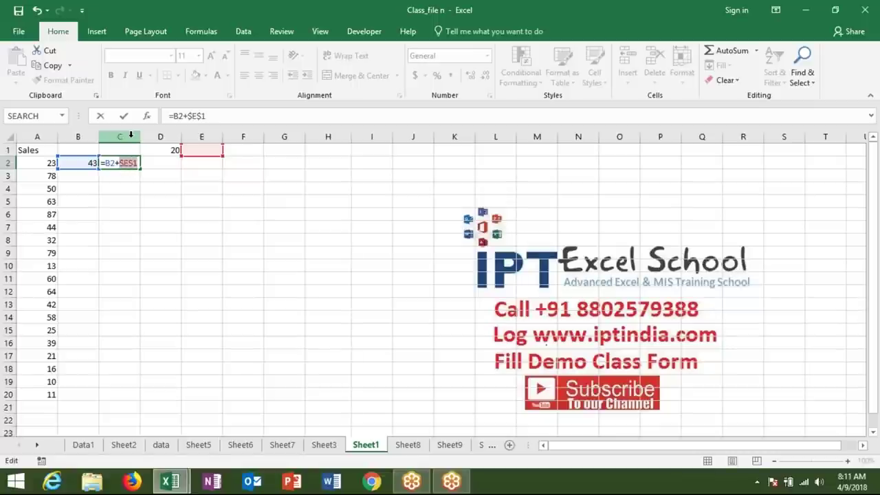
{"action": "key", "text": "F4"}
{"action": "key", "text": "ctrl+Return"}
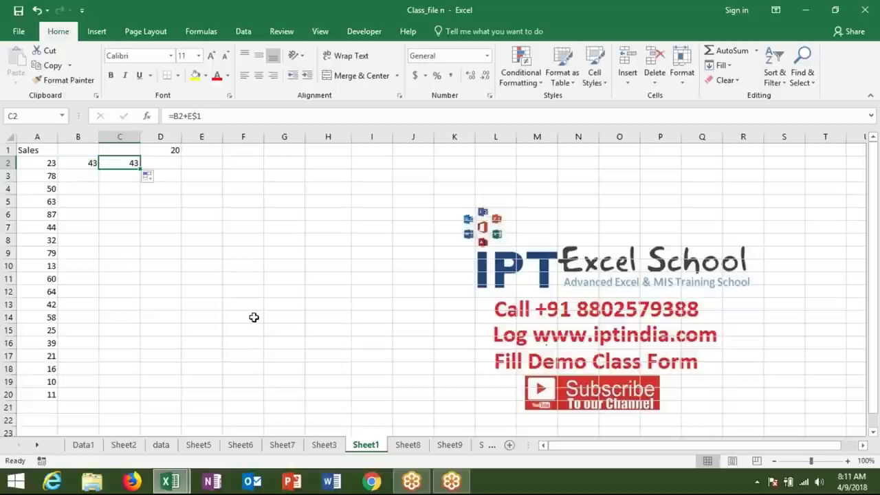
{"action": "left_click", "coordinate": [201, 213]}
Enter 1/1 in E6 and fill the dates across to K6 (1-Jan to 7-Jan)
{"action": "type", "text": "1/1"}
{"action": "key", "text": "ctrl+Return"}
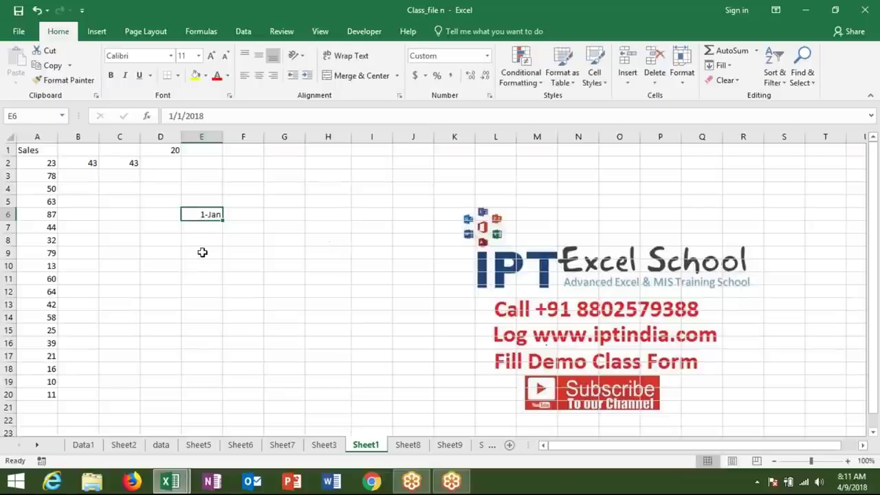
{"action": "left_click_drag", "start_coordinate": [223, 220], "coordinate": [455, 230]}
Enter =TEXT(E6,"ddd") in E5 to show the weekday name
{"action": "left_click", "coordinate": [195, 201]}
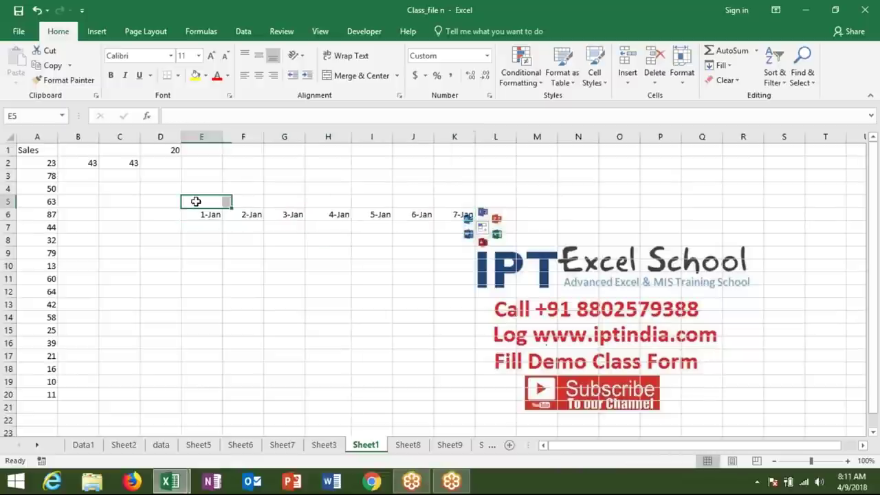
{"action": "type", "text": "=te"}
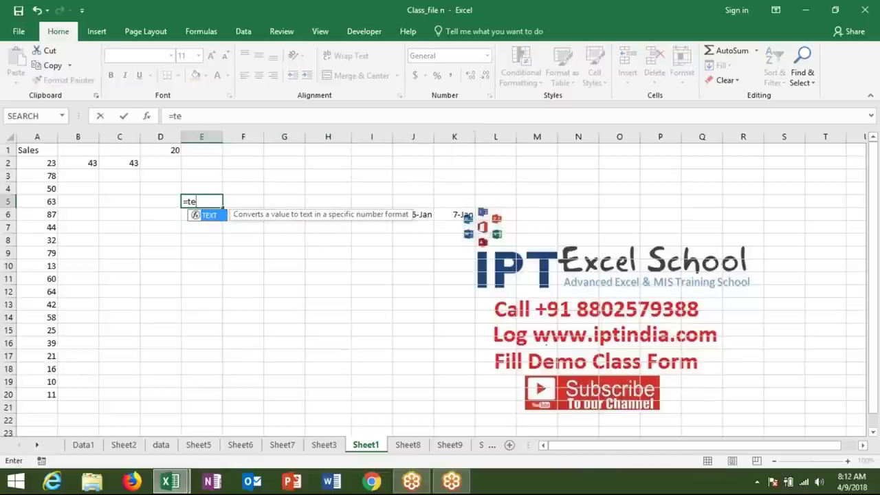
{"action": "key", "text": "Tab"}
{"action": "type", "text": ",\"ddd"}
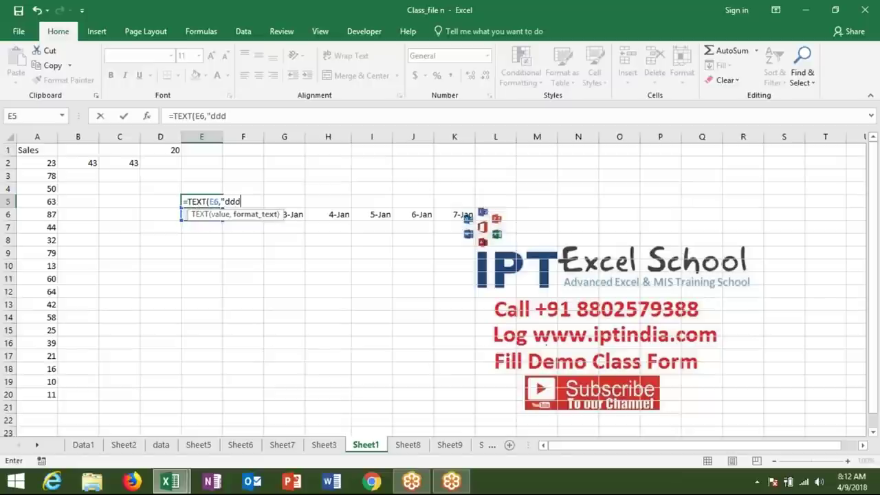
{"action": "type", "text": "\""}
{"action": "key", "text": "Return"}
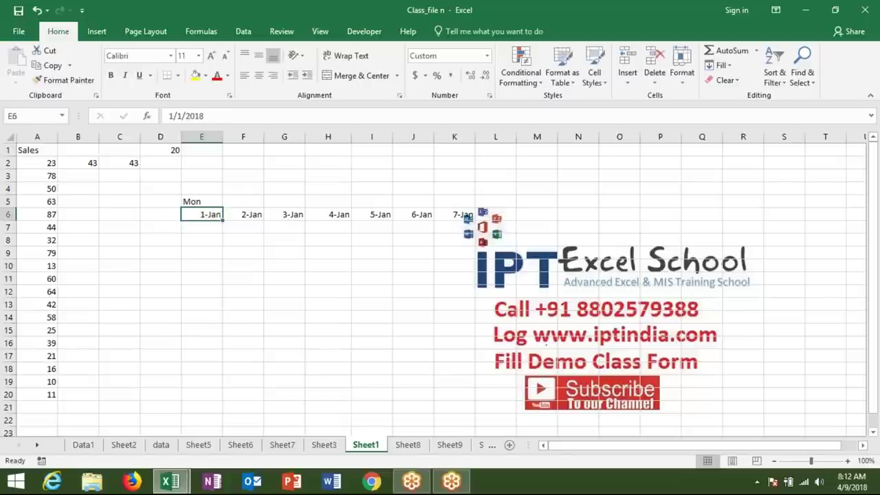
Fill the weekday formula across to K5 so row 5 shows Mon through Sun
{"action": "key", "text": "Up"}
{"action": "key", "text": "shift+Right"}
{"action": "key", "text": "shift+Right"}
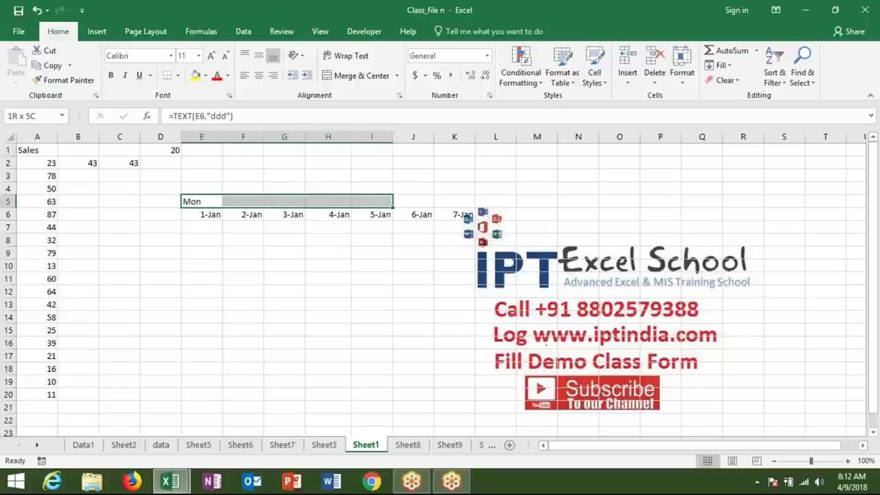
{"action": "left_click_drag", "start_coordinate": [289, 207], "coordinate": [474, 208]}
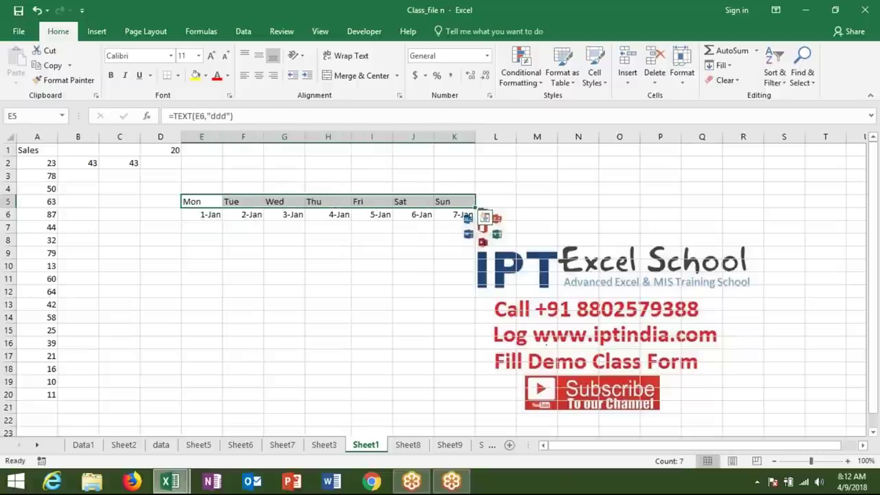
{"action": "key", "text": "Down"}
{"action": "key", "text": "Down"}
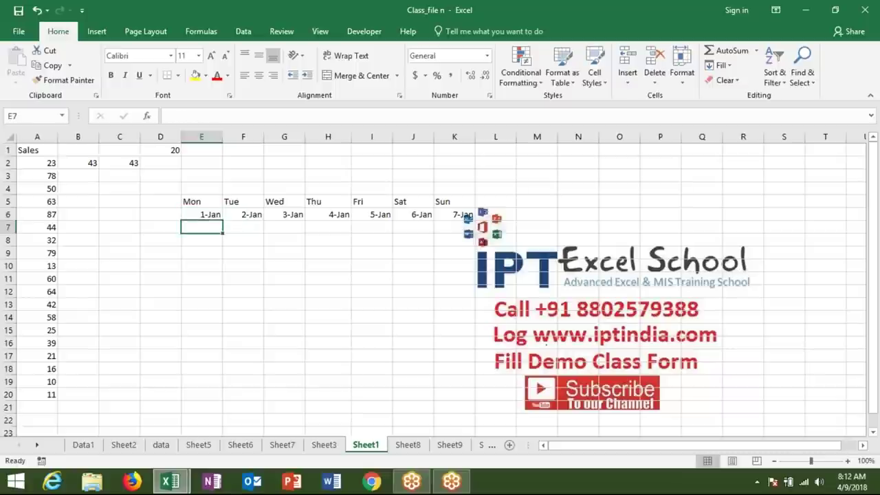
{"action": "key", "text": "Up"}
{"action": "key", "text": "Up"}
{"action": "key", "text": "Right"}
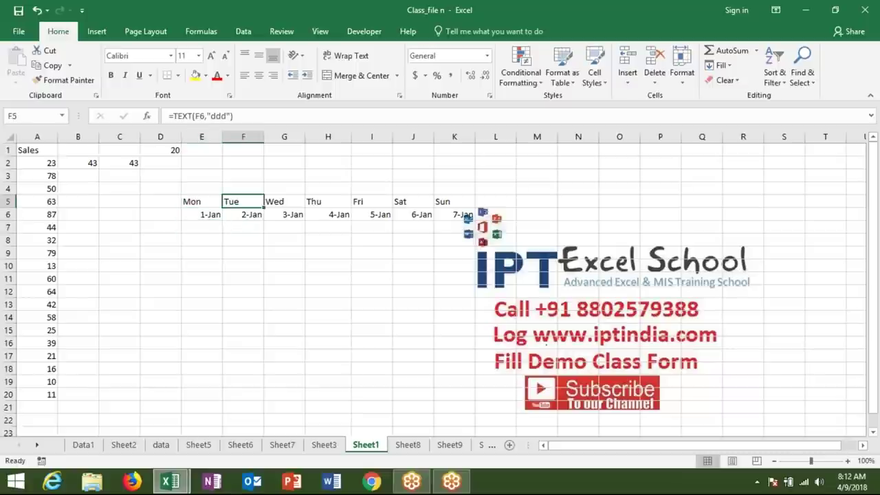
{"action": "key", "text": "Down"}
{"action": "key", "text": "Down"}
{"action": "key", "text": "Down"}
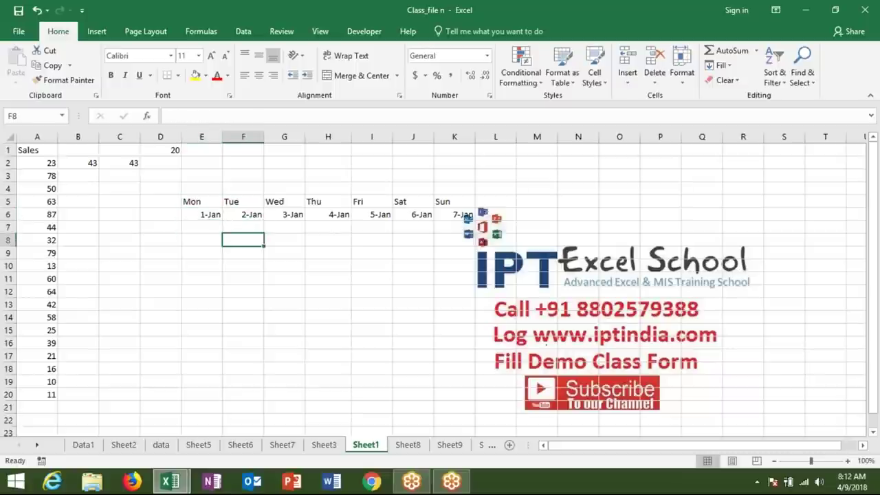
{"action": "key", "text": "Up"}
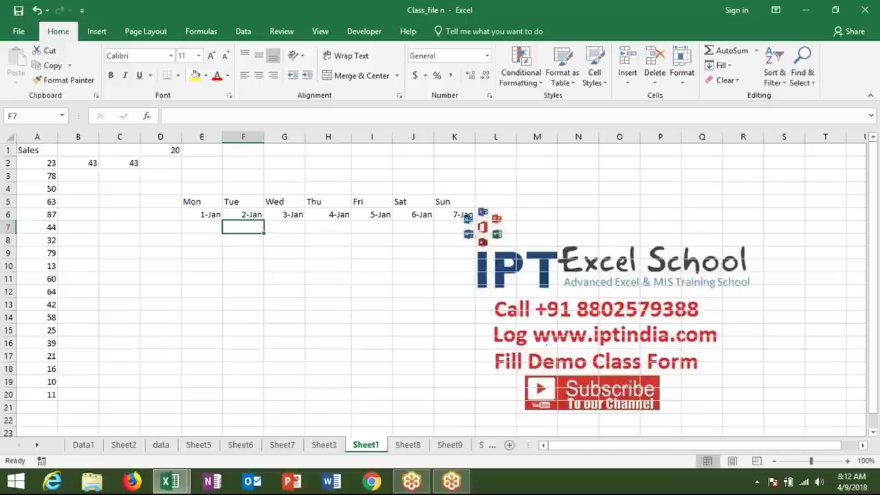
{"action": "key", "text": "Left"}
Enter =IF(E5="Sun","W/O","P") in E7 so it shows P
{"action": "type", "text": "="}
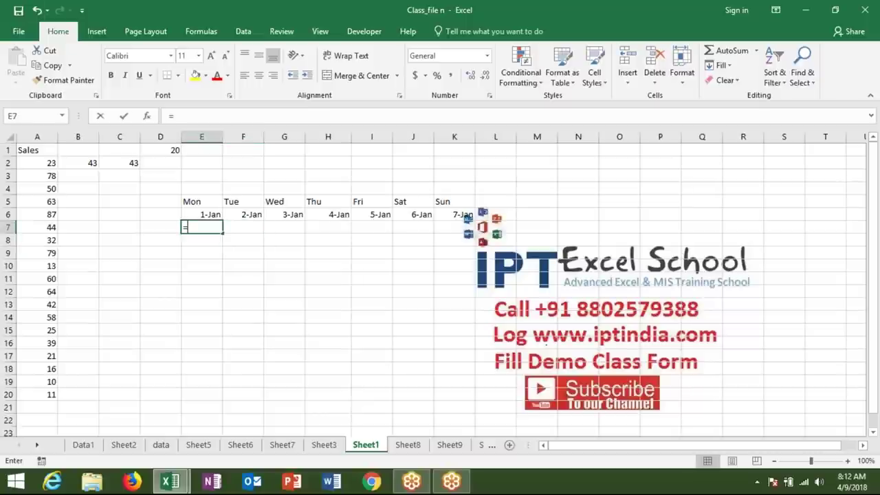
{"action": "type", "text": "if"}
{"action": "key", "text": "Tab"}
{"action": "key", "text": "Up"}
{"action": "key", "text": "Up"}
{"action": "type", "text": "="}
{"action": "type", "text": "\"Sun\""}
{"action": "key", "text": "BackSpace"}
{"action": "type", "text": "\",\"W/\""}
{"action": "key", "text": "BackSpace"}
{"action": "type", "text": "O"}
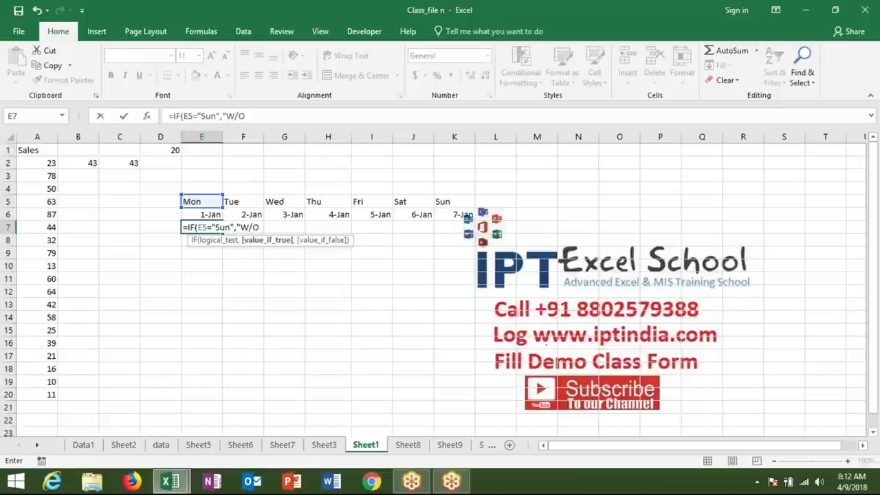
{"action": "type", "text": "\","}
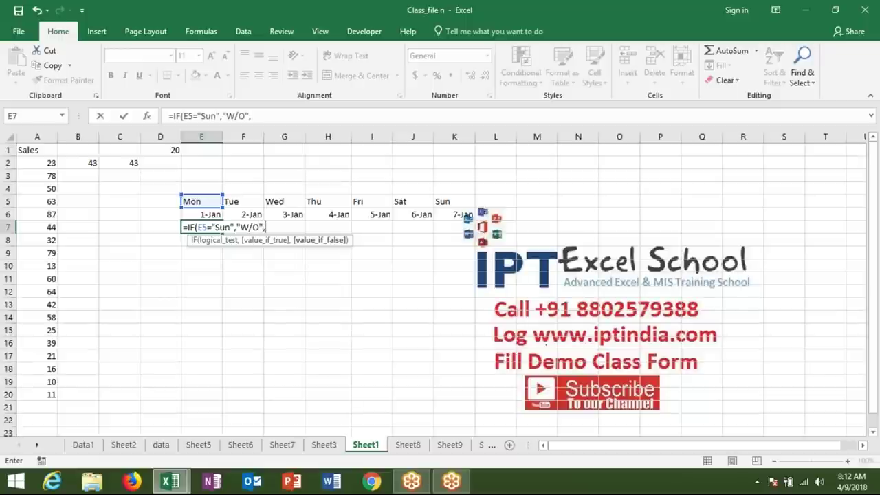
{"action": "type", "text": "\"P\""}
{"action": "type", "text": ")"}
{"action": "key", "text": "Return"}
Enter the first person's name in D7
{"action": "key", "text": "Up"}
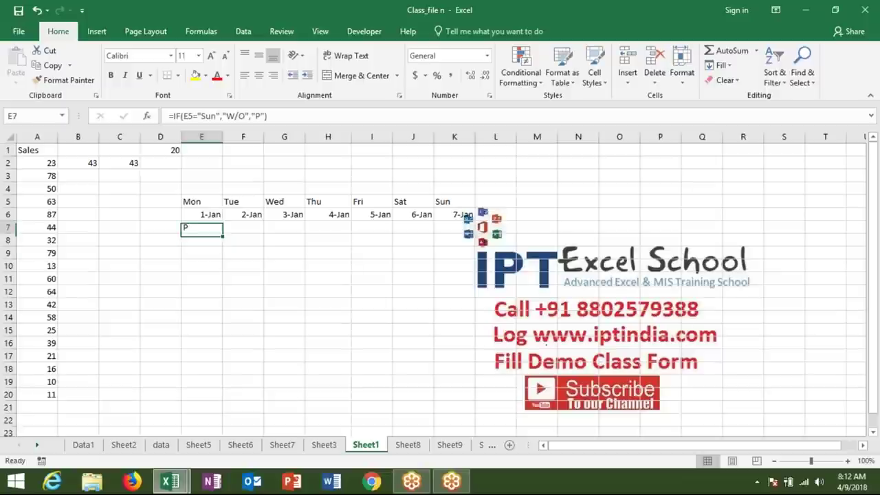
{"action": "key", "text": "Left"}
{"action": "type", "text": "Puja"}
{"action": "key", "text": "Return"}
{"action": "key", "text": "Up"}
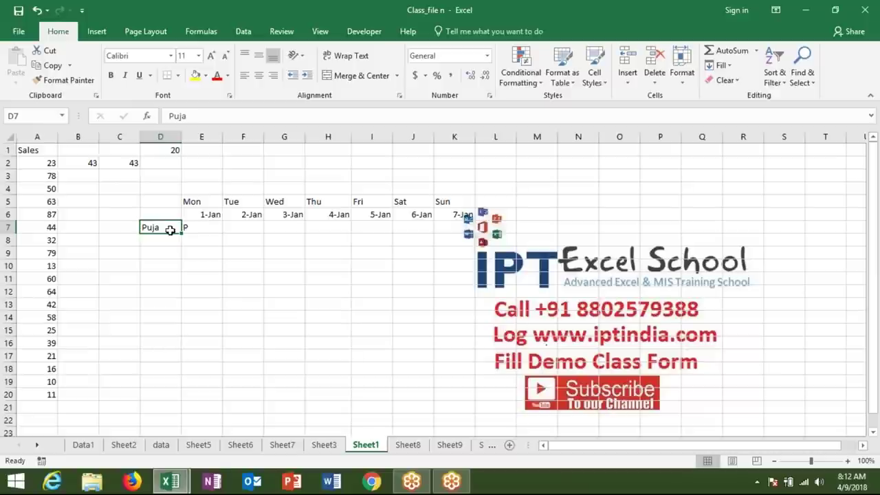
Fill the names down to D15, then test-copy E7's formula into E8 and F7 to check references
{"action": "left_click_drag", "start_coordinate": [181, 233], "coordinate": [181, 336]}
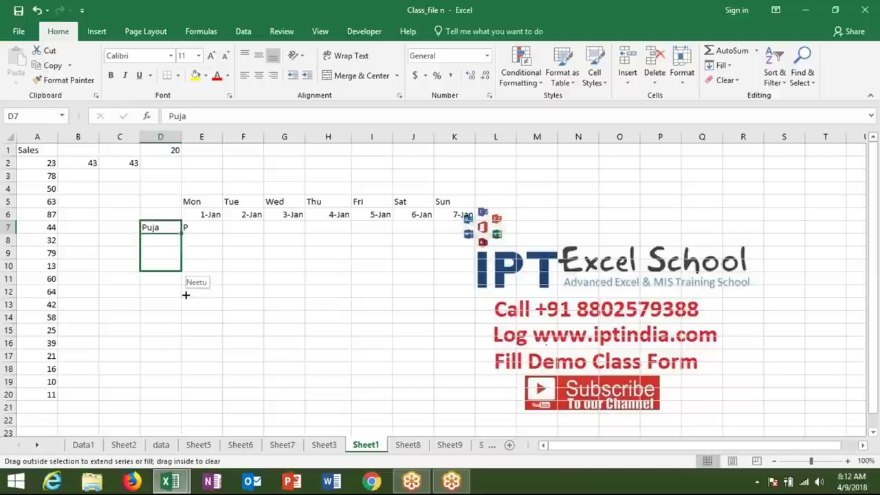
{"action": "left_click", "coordinate": [194, 231]}
{"action": "left_click_drag", "start_coordinate": [222, 233], "coordinate": [224, 251]}
{"action": "double_click", "coordinate": [201, 240]}
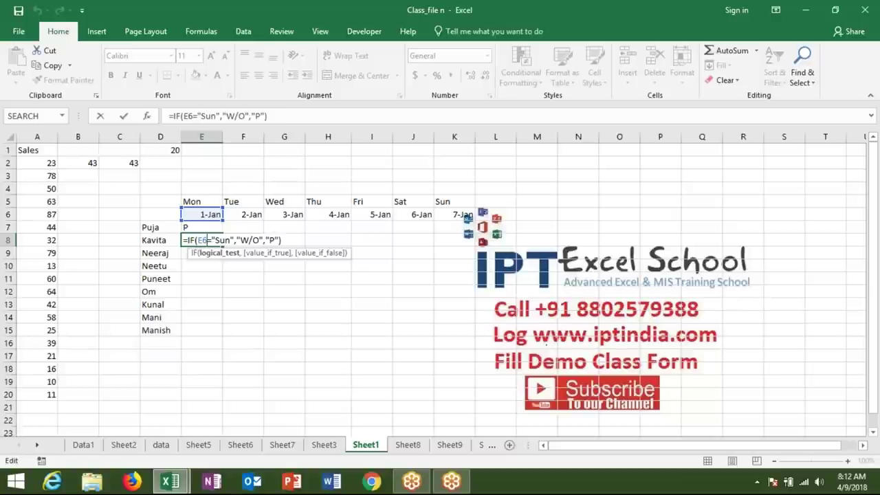
{"action": "key", "text": "Escape"}
{"action": "key", "text": "ctrl+z"}
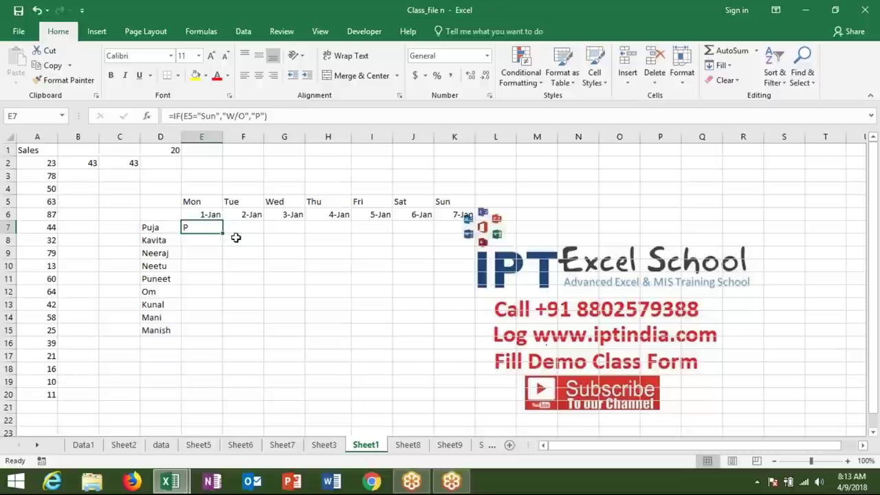
{"action": "left_click_drag", "start_coordinate": [223, 233], "coordinate": [254, 235]}
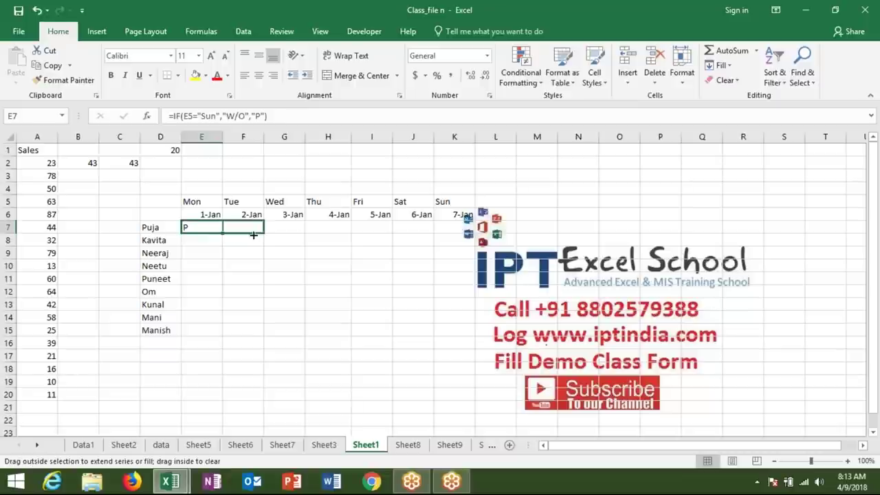
{"action": "double_click", "coordinate": [249, 228]}
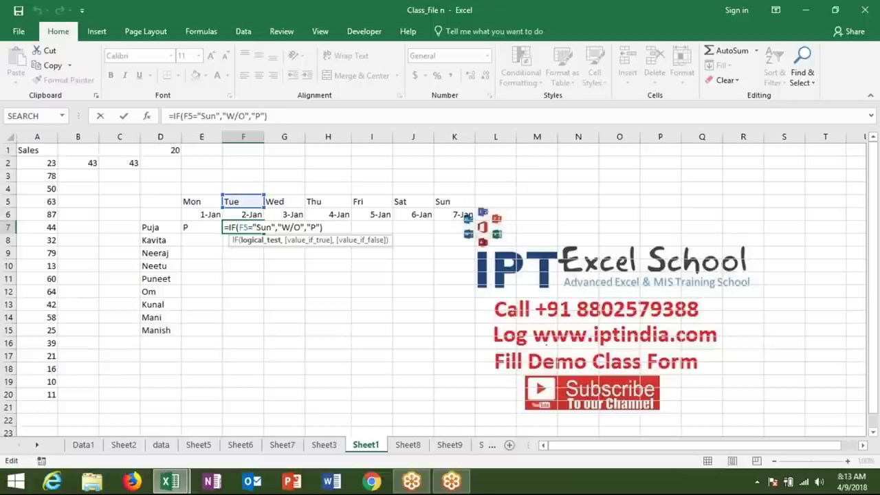
{"action": "key", "text": "ctrl+Return"}
{"action": "key", "text": "Left"}
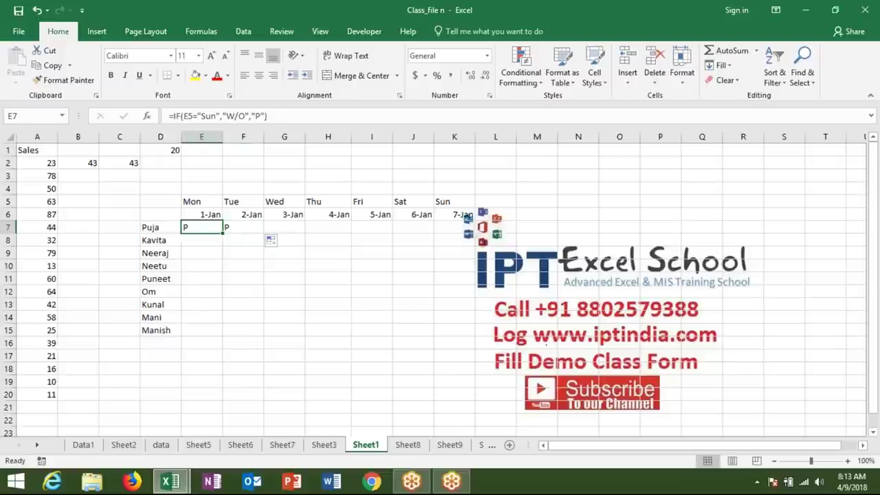
Change E7 to use E$5 and fill the formula across and down E7:K15
{"action": "left_click", "coordinate": [190, 116]}
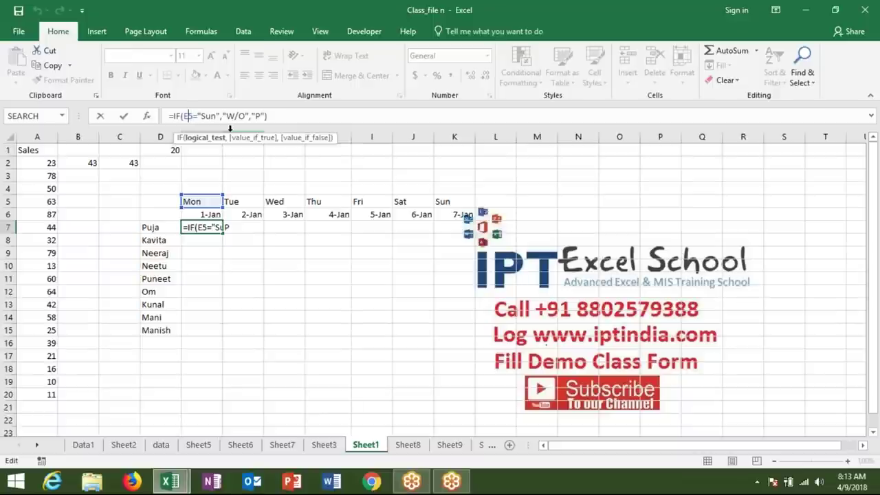
{"action": "type", "text": "$"}
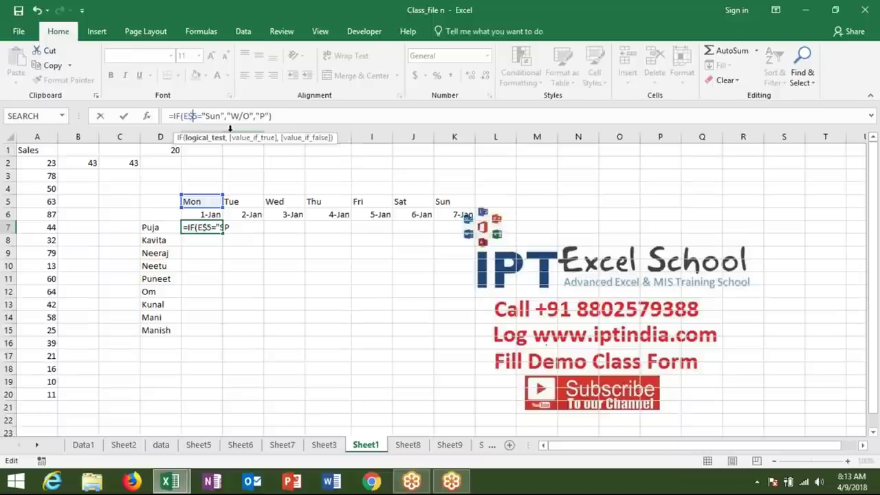
{"action": "key", "text": "Tab"}
{"action": "key", "text": "Left"}
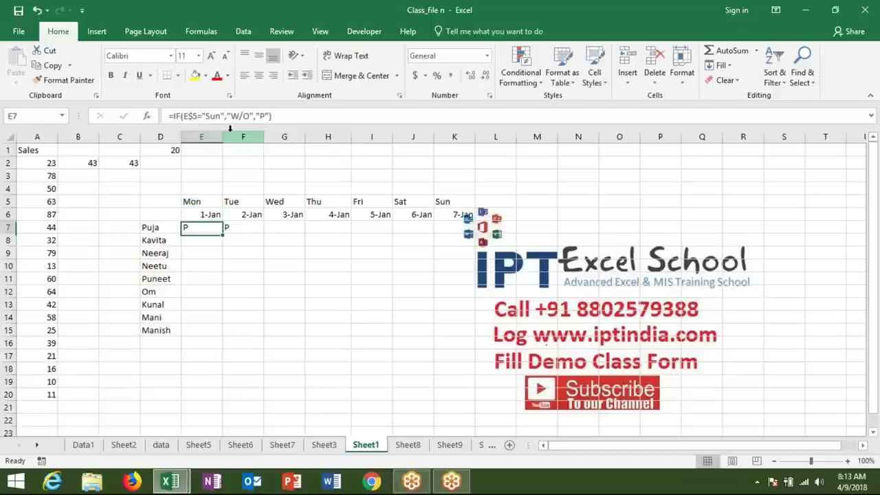
{"action": "key", "text": "shift+Right"}
{"action": "key", "text": "shift+Right"}
{"action": "key", "text": "shift+Right"}
{"action": "key", "text": "shift+Right"}
{"action": "key", "text": "shift+Right"}
{"action": "key", "text": "shift+Right"}
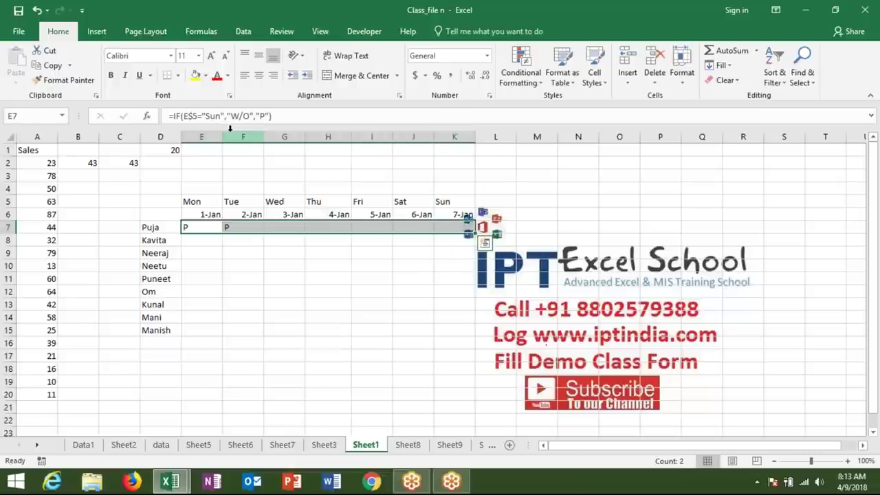
{"action": "key", "text": "ctrl+r"}
{"action": "key", "text": "shift+Down"}
{"action": "key", "text": "shift+Down"}
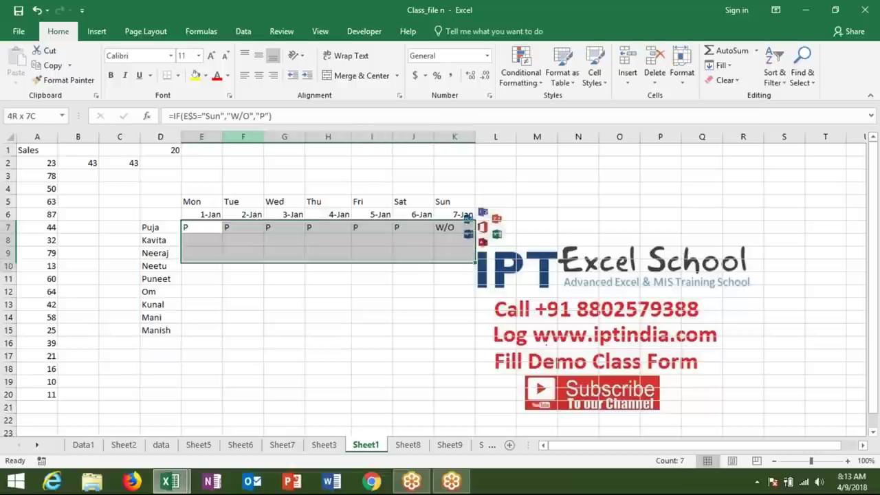
{"action": "key", "text": "shift+Down"}
{"action": "key", "text": "shift+Down"}
{"action": "key", "text": "shift+Down"}
{"action": "key", "text": "shift+Down"}
{"action": "key", "text": "shift+Down"}
{"action": "key", "text": "shift+Down"}
{"action": "key", "text": "ctrl+d"}
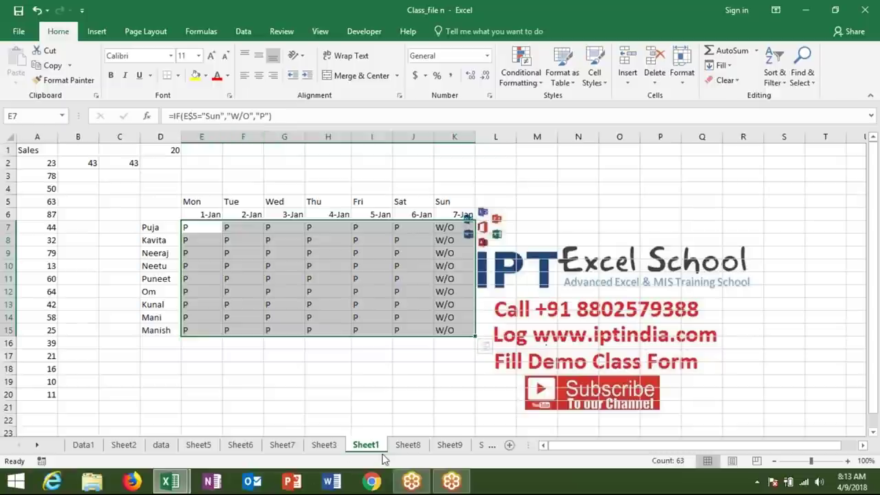
{"action": "left_click", "coordinate": [396, 398]}
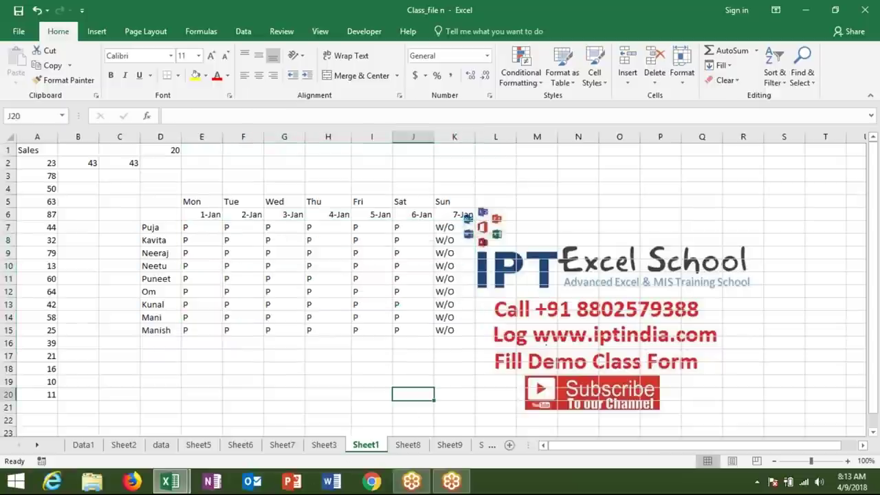
{"action": "key", "text": "Left"}
{"action": "key", "text": "Left"}
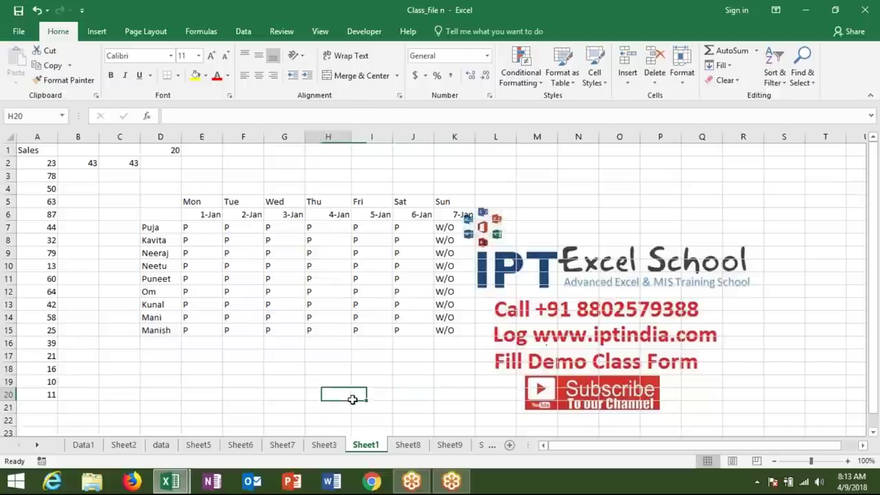
{"action": "key", "text": "ctrl+Left"}
{"action": "key", "text": "Up"}
{"action": "key", "text": "Up"}
{"action": "key", "text": "Up"}
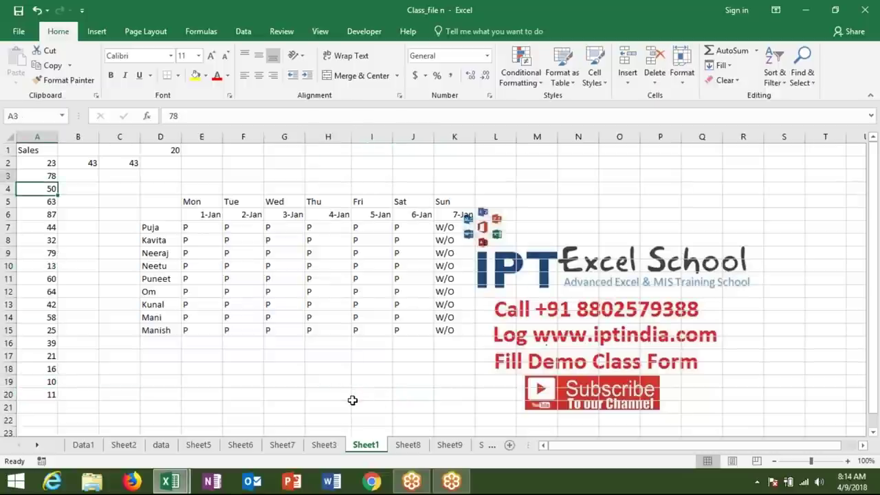
{"action": "key", "text": "Right"}
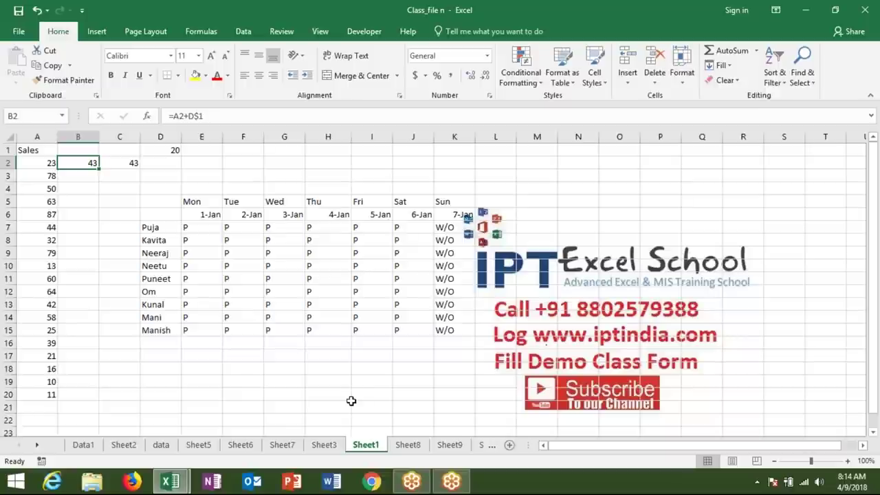
{"action": "key", "text": "Down"}
{"action": "key", "text": "Down"}
{"action": "key", "text": "Down"}
{"action": "key", "text": "Down"}
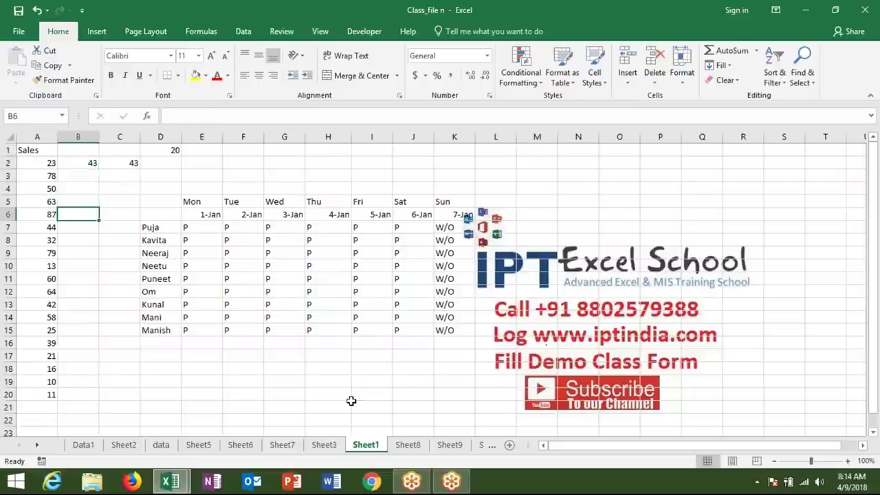
{"action": "key", "text": "Right"}
{"action": "key", "text": "Right"}
{"action": "key", "text": "Right"}
{"action": "key", "text": "Down"}
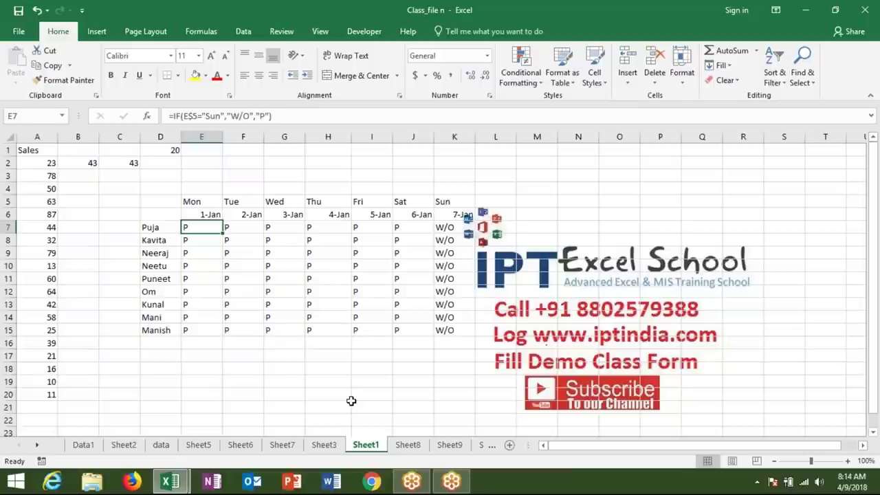
{"action": "key", "text": "Left"}
{"action": "key", "text": "Left"}
{"action": "key", "text": "Left"}
{"action": "key", "text": "Left"}
{"action": "key", "text": "Up"}
{"action": "key", "text": "Up"}
{"action": "key", "text": "Up"}
{"action": "key", "text": "Up"}
{"action": "key", "text": "Up"}
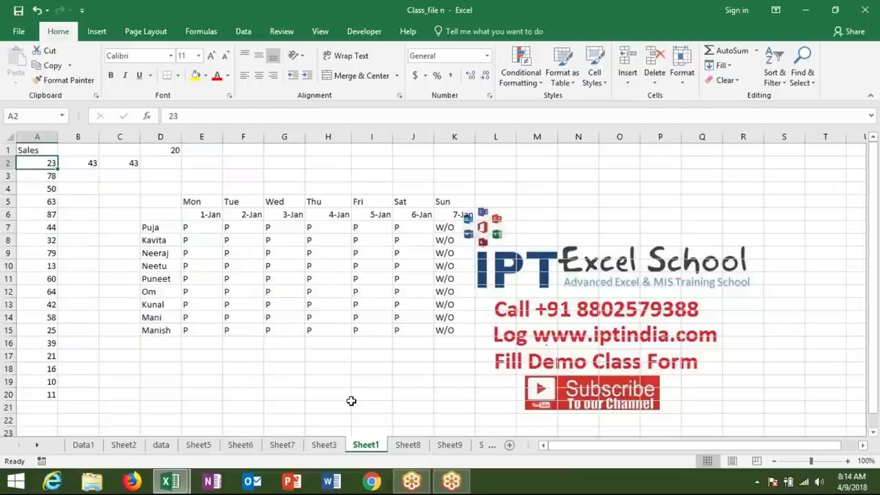
{"action": "key", "text": "Right"}
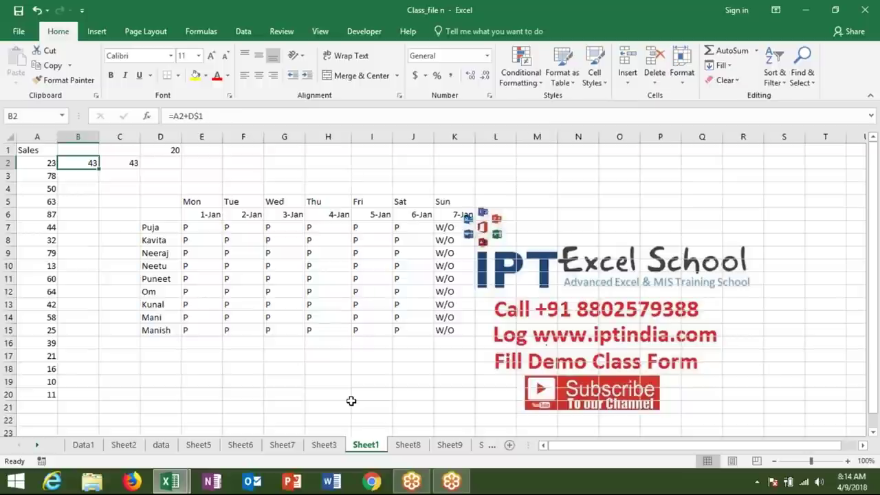
{"action": "key", "text": "Down"}
{"action": "key", "text": "Down"}
{"action": "key", "text": "Down"}
{"action": "key", "text": "Down"}
{"action": "key", "text": "Down"}
{"action": "key", "text": "Up"}
{"action": "key", "text": "Up"}
{"action": "key", "text": "Up"}
{"action": "key", "text": "Up"}
{"action": "key", "text": "Up"}
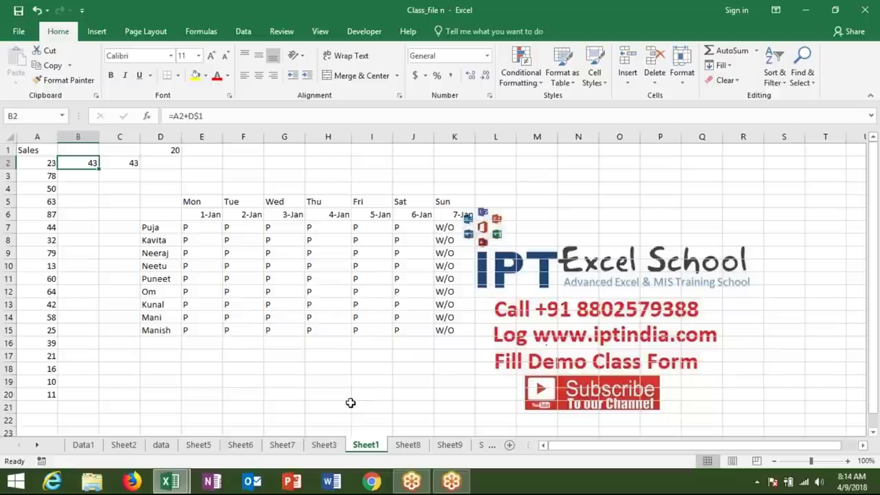
{"action": "left_click_drag", "start_coordinate": [454, 368], "coordinate": [451, 344]}
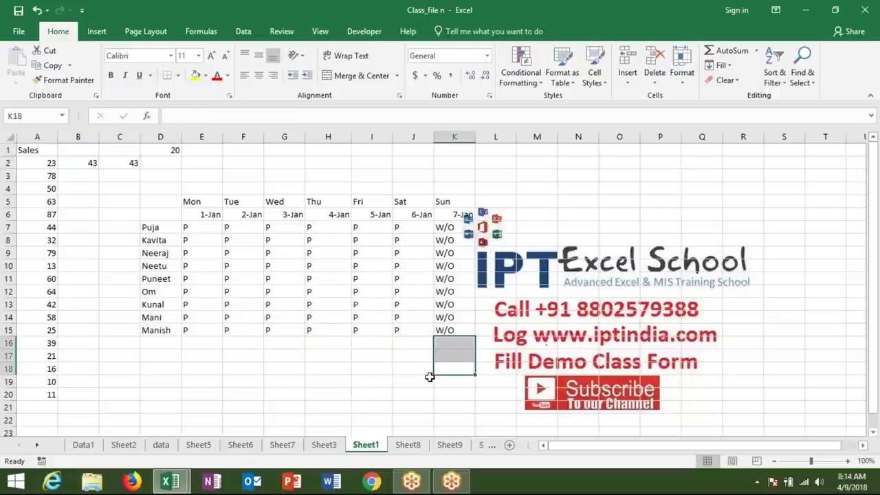
{"action": "left_click", "coordinate": [417, 386]}
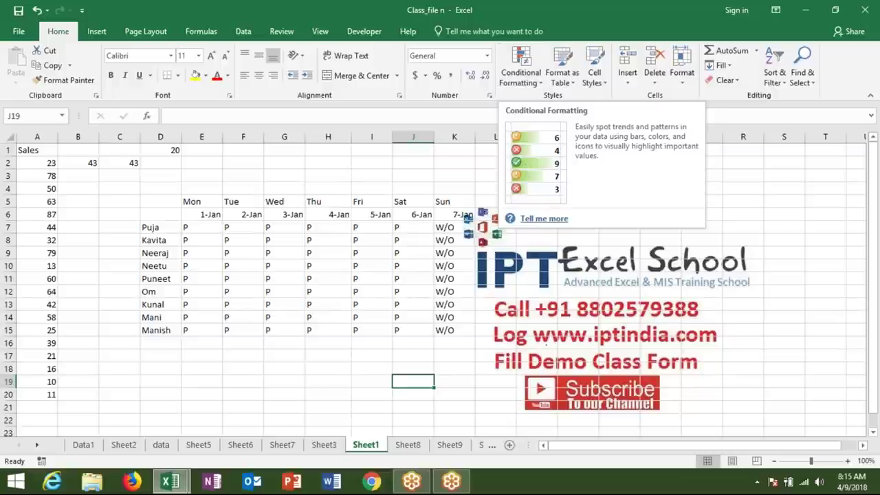
Open the full conditional formatting Help article from the tooltip and skim it
{"action": "left_click", "coordinate": [547, 218]}
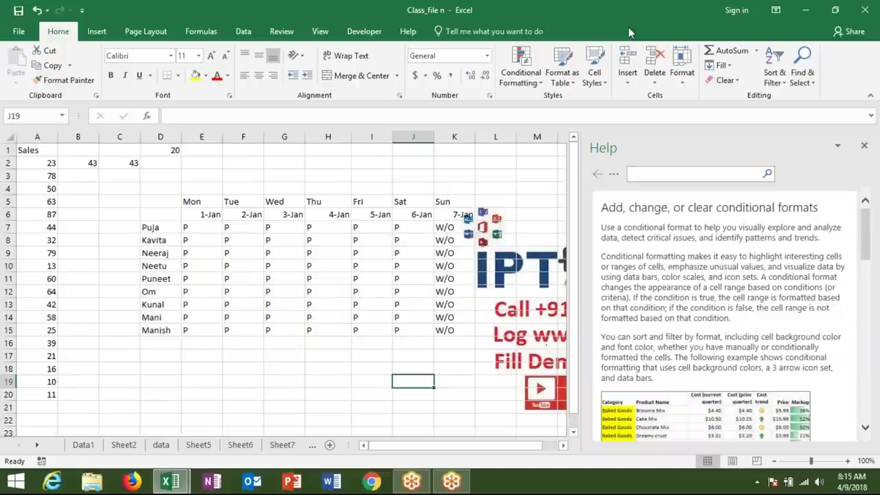
{"action": "left_click", "coordinate": [674, 174]}
{"action": "scroll", "coordinate": [728, 310], "scroll_direction": "down", "scroll_amount": 3}
{"action": "scroll", "coordinate": [729, 309], "scroll_direction": "up", "scroll_amount": 3}
{"action": "scroll", "coordinate": [728, 310], "scroll_direction": "down", "scroll_amount": 2}
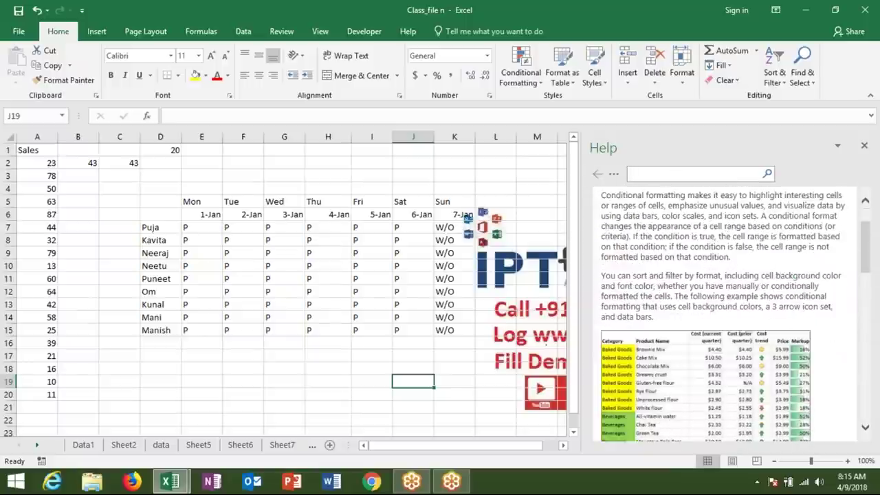
{"action": "scroll", "coordinate": [729, 309], "scroll_direction": "down", "scroll_amount": 5}
{"action": "scroll", "coordinate": [690, 277], "scroll_direction": "down", "scroll_amount": 5}
{"action": "scroll", "coordinate": [690, 277], "scroll_direction": "down", "scroll_amount": 3}
{"action": "scroll", "coordinate": [691, 277], "scroll_direction": "up", "scroll_amount": 5}
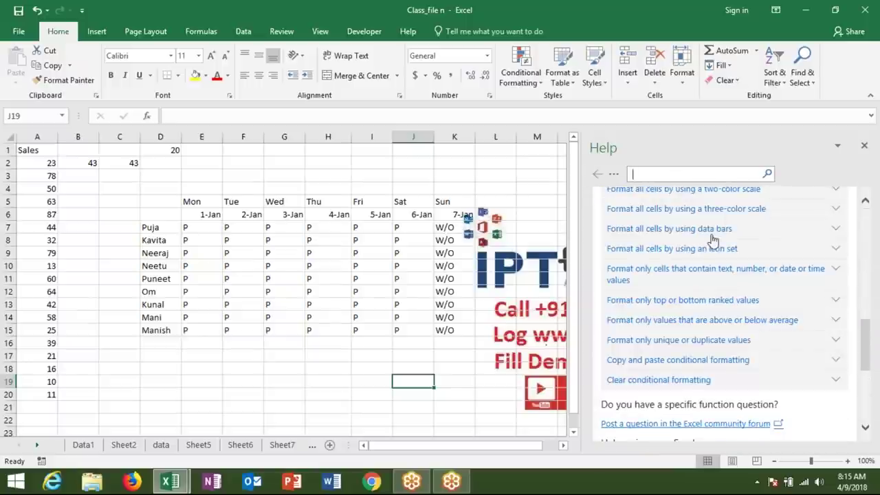
{"action": "scroll", "coordinate": [691, 276], "scroll_direction": "up", "scroll_amount": 3}
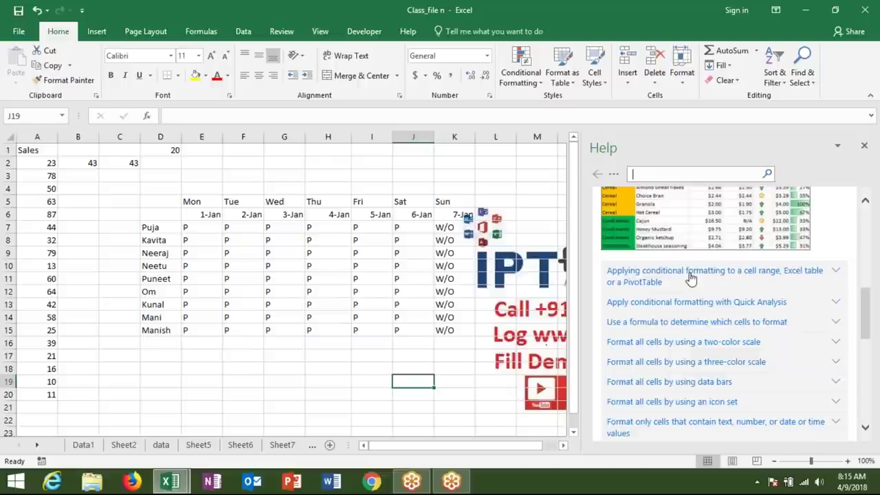
Expand the two-color scale topic in the Help article and read through it
{"action": "left_click", "coordinate": [685, 342]}
{"action": "scroll", "coordinate": [685, 341], "scroll_direction": "down", "scroll_amount": 3}
{"action": "scroll", "coordinate": [685, 342], "scroll_direction": "down", "scroll_amount": 3}
{"action": "scroll", "coordinate": [728, 313], "scroll_direction": "down", "scroll_amount": 3}
{"action": "scroll", "coordinate": [728, 313], "scroll_direction": "down", "scroll_amount": 1}
{"action": "scroll", "coordinate": [729, 313], "scroll_direction": "down", "scroll_amount": 2}
{"action": "scroll", "coordinate": [728, 313], "scroll_direction": "down", "scroll_amount": 2}
{"action": "scroll", "coordinate": [728, 312], "scroll_direction": "down", "scroll_amount": 3}
{"action": "scroll", "coordinate": [728, 313], "scroll_direction": "down", "scroll_amount": 3}
{"action": "scroll", "coordinate": [729, 312], "scroll_direction": "down", "scroll_amount": 3}
{"action": "scroll", "coordinate": [729, 313], "scroll_direction": "down", "scroll_amount": 2}
{"action": "scroll", "coordinate": [692, 302], "scroll_direction": "down", "scroll_amount": 3}
{"action": "scroll", "coordinate": [692, 302], "scroll_direction": "down", "scroll_amount": 3}
{"action": "scroll", "coordinate": [692, 302], "scroll_direction": "down", "scroll_amount": 3}
{"action": "scroll", "coordinate": [692, 302], "scroll_direction": "down", "scroll_amount": 2}
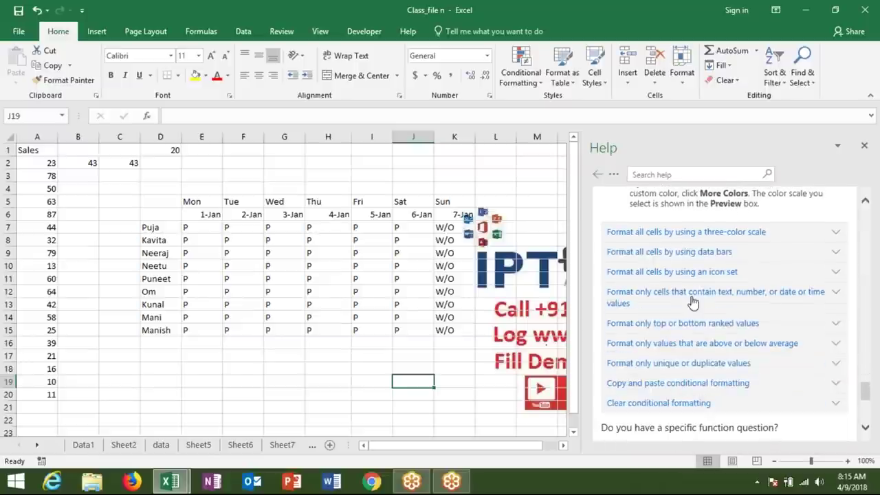
Expand the three-color scale and icon set topics in the Help article
{"action": "left_click", "coordinate": [698, 236]}
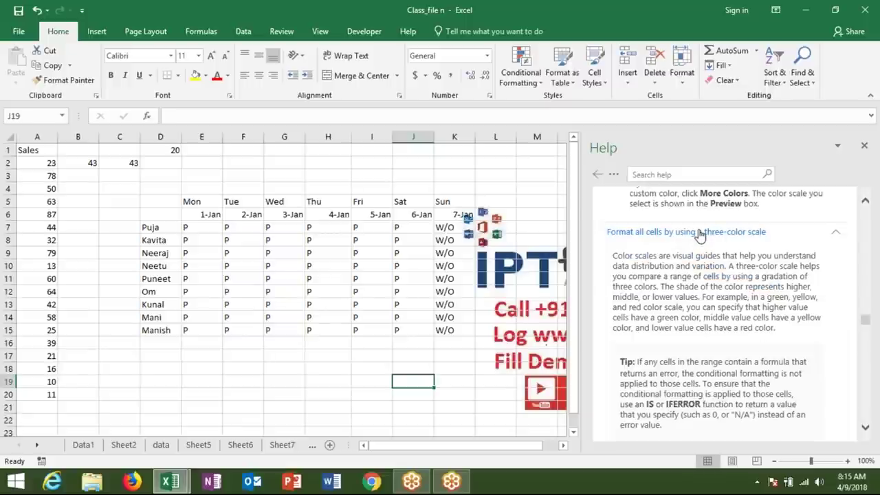
{"action": "scroll", "coordinate": [689, 282], "scroll_direction": "down", "scroll_amount": 3}
{"action": "scroll", "coordinate": [690, 283], "scroll_direction": "down", "scroll_amount": 2}
{"action": "scroll", "coordinate": [689, 283], "scroll_direction": "down", "scroll_amount": 2}
{"action": "scroll", "coordinate": [689, 282], "scroll_direction": "down", "scroll_amount": 3}
{"action": "scroll", "coordinate": [690, 283], "scroll_direction": "down", "scroll_amount": 3}
{"action": "scroll", "coordinate": [674, 299], "scroll_direction": "down", "scroll_amount": 3}
{"action": "scroll", "coordinate": [647, 326], "scroll_direction": "down", "scroll_amount": 3}
{"action": "scroll", "coordinate": [647, 326], "scroll_direction": "down", "scroll_amount": 3}
{"action": "scroll", "coordinate": [647, 327], "scroll_direction": "down", "scroll_amount": 3}
{"action": "scroll", "coordinate": [664, 306], "scroll_direction": "down", "scroll_amount": 3}
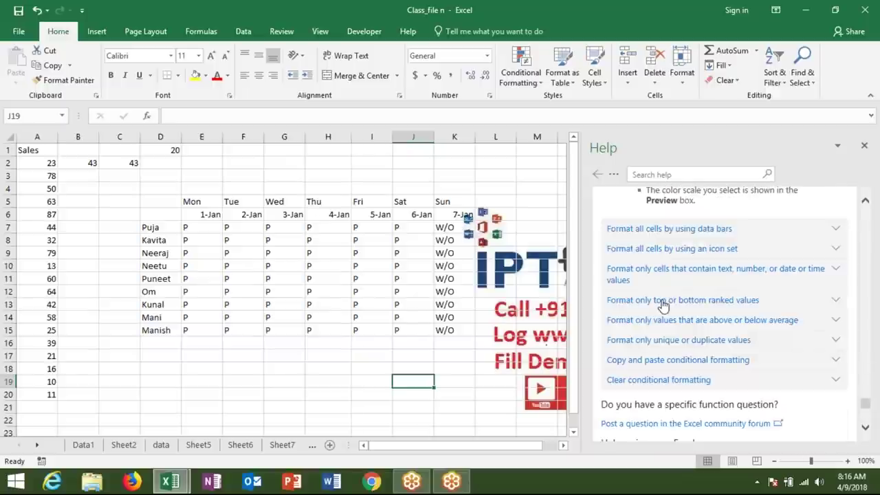
{"action": "left_click", "coordinate": [672, 249]}
{"action": "scroll", "coordinate": [715, 310], "scroll_direction": "down", "scroll_amount": 5}
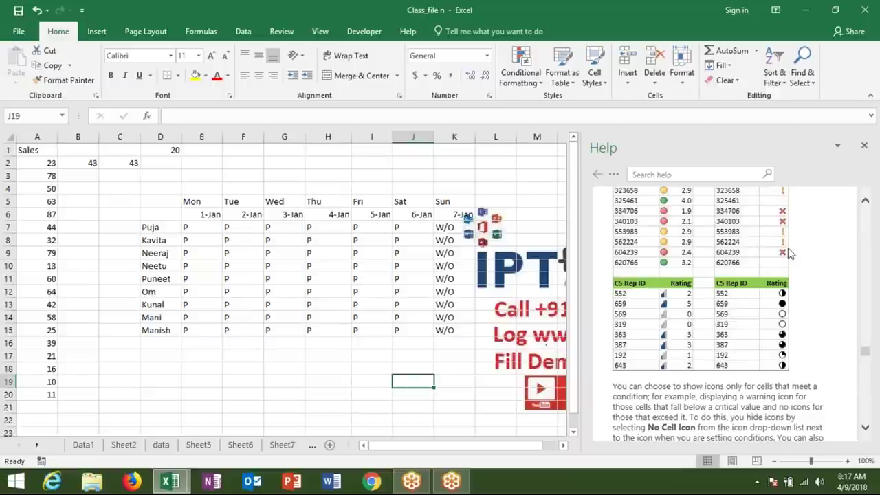
{"action": "scroll", "coordinate": [784, 251], "scroll_direction": "up", "scroll_amount": 5}
{"action": "scroll", "coordinate": [784, 251], "scroll_direction": "up", "scroll_amount": 5}
{"action": "scroll", "coordinate": [782, 249], "scroll_direction": "up", "scroll_amount": 5}
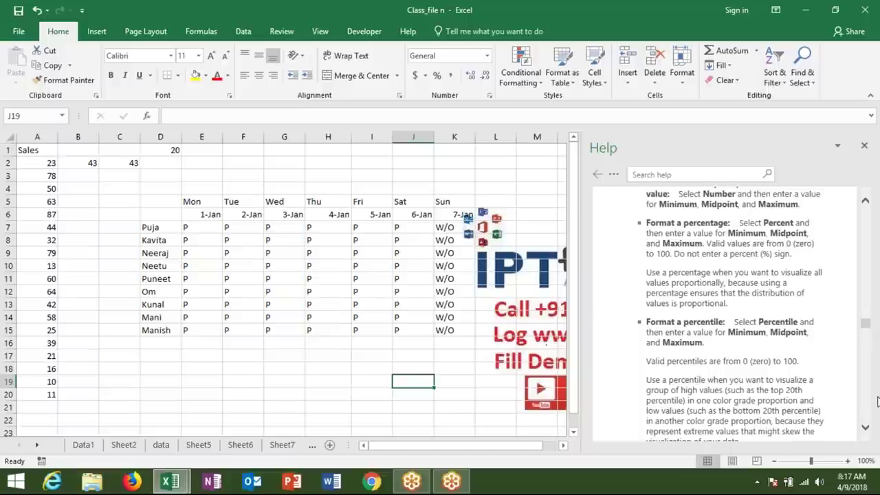
{"action": "left_click_drag", "start_coordinate": [866, 326], "coordinate": [865, 214]}
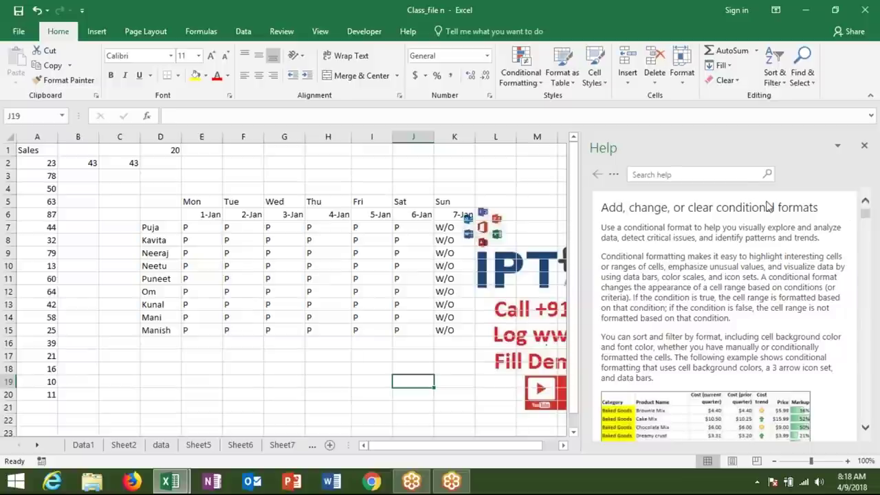
Search Tell me for 'limit' and open the Excel specifications and limits Help article
{"action": "left_click", "coordinate": [694, 175]}
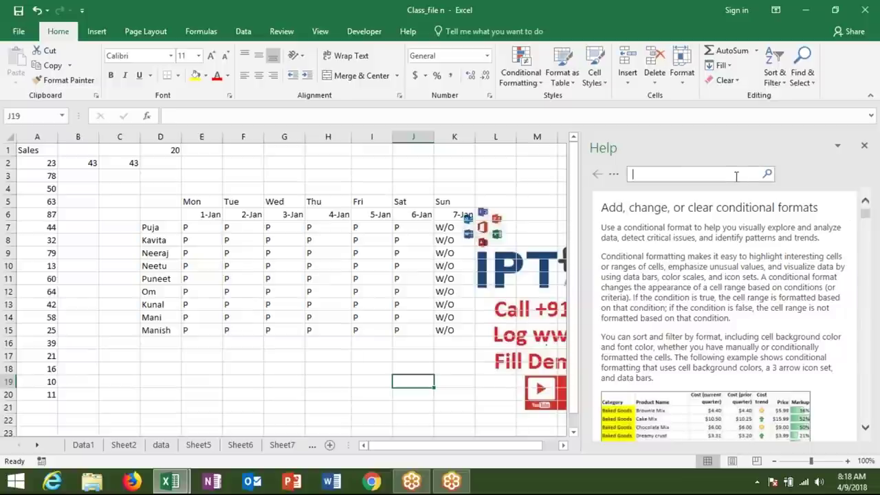
{"action": "key", "text": "alt+q"}
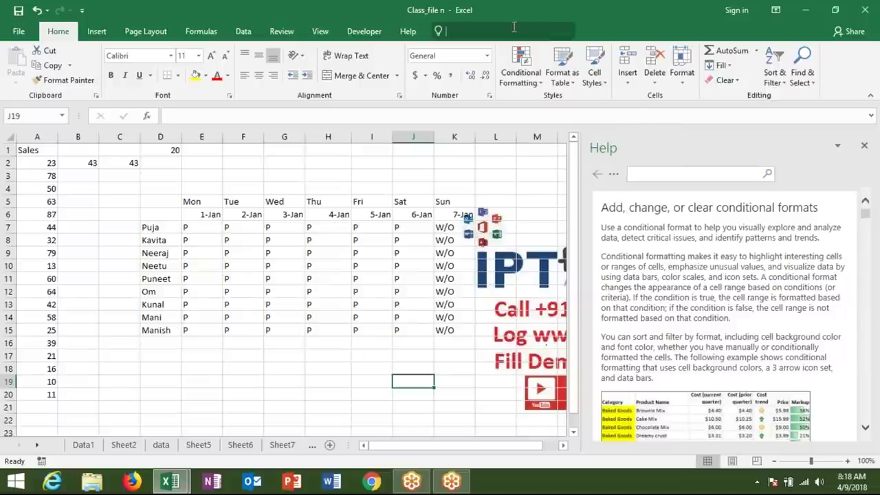
{"action": "mouse_move", "coordinate": [548, 60]}
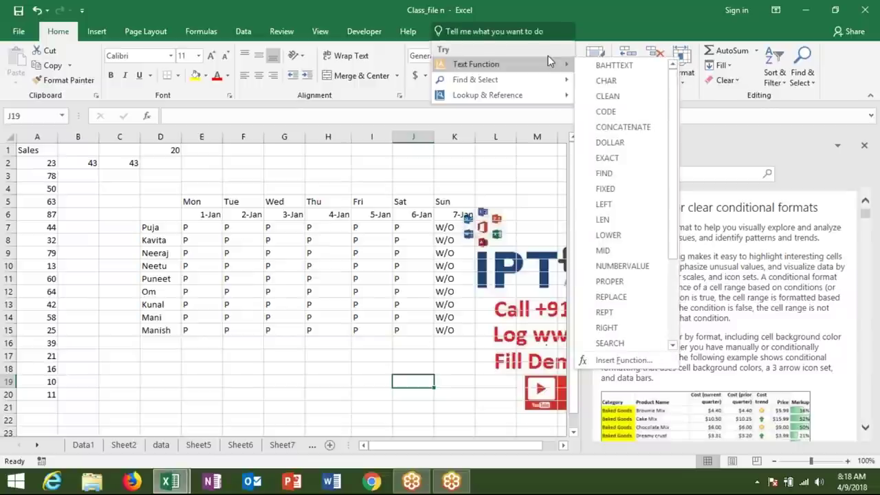
{"action": "left_click", "coordinate": [535, 33]}
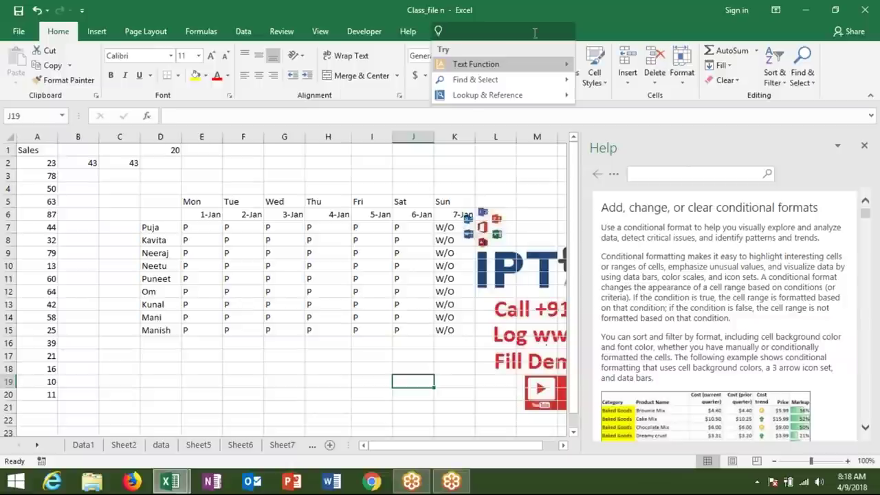
{"action": "type", "text": "limi"}
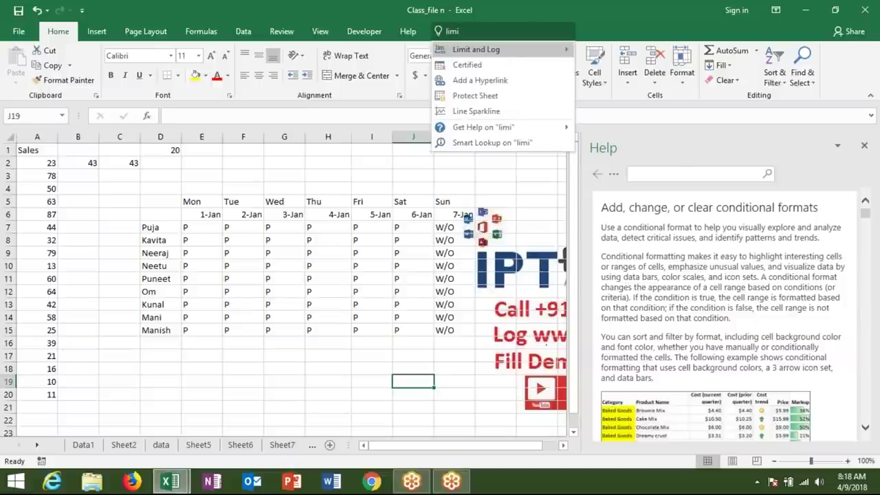
{"action": "type", "text": "t"}
{"action": "key", "text": "Down"}
{"action": "key", "text": "Down"}
{"action": "key", "text": "Down"}
{"action": "key", "text": "Down"}
{"action": "key", "text": "Down"}
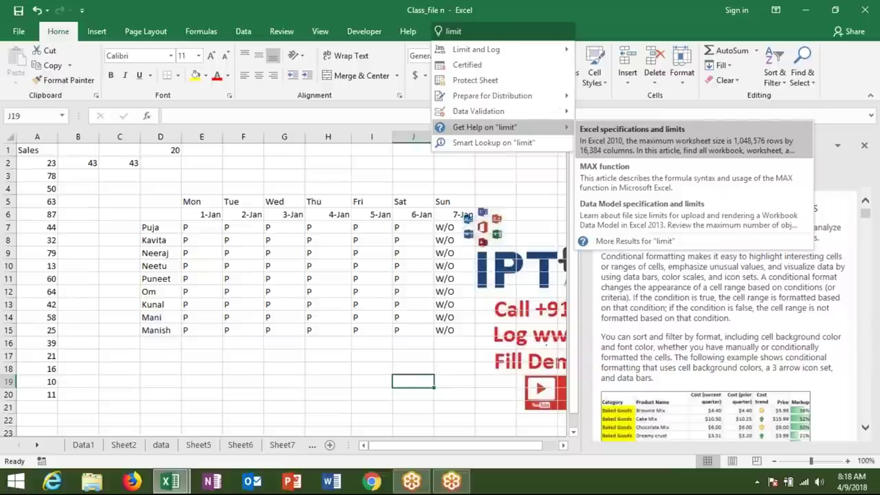
{"action": "key", "text": "Return"}
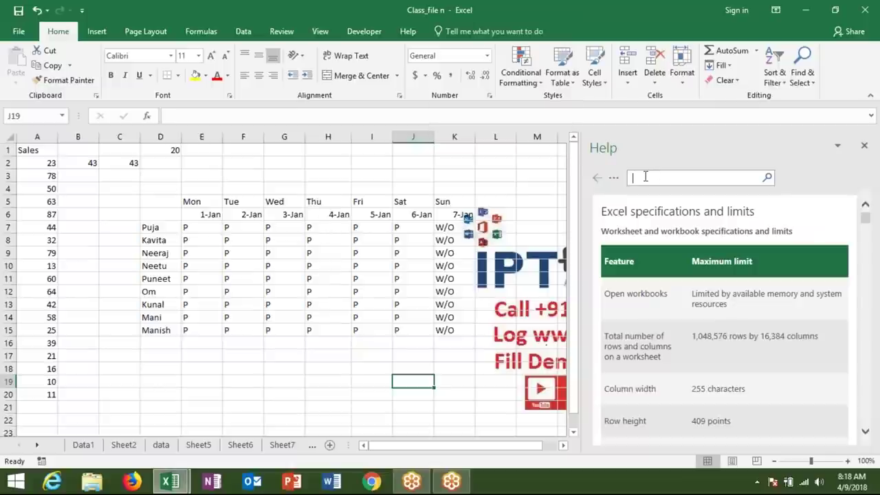
{"action": "scroll", "coordinate": [749, 290], "scroll_direction": "down", "scroll_amount": 3}
{"action": "scroll", "coordinate": [748, 290], "scroll_direction": "up", "scroll_amount": 3}
Highlight the Column width row showing the 255-character limit in the article
{"action": "double_click", "coordinate": [619, 262]}
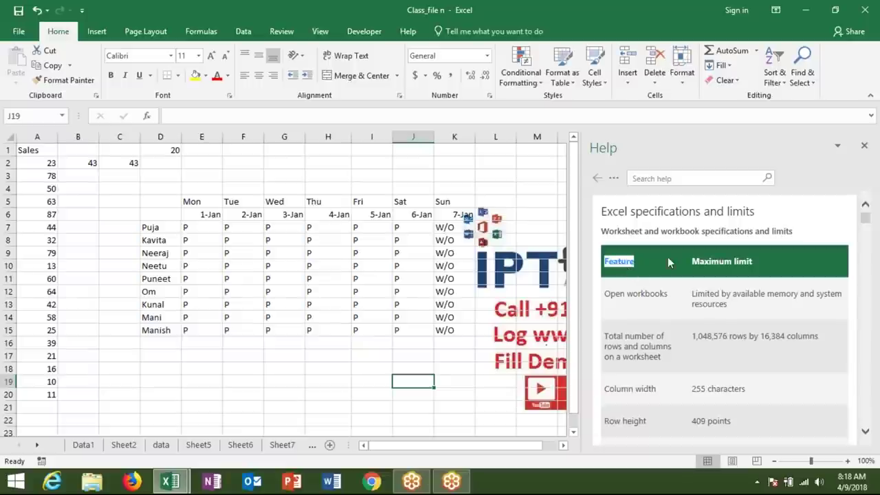
{"action": "double_click", "coordinate": [608, 390]}
{"action": "left_click", "coordinate": [608, 392]}
{"action": "left_click", "coordinate": [701, 400]}
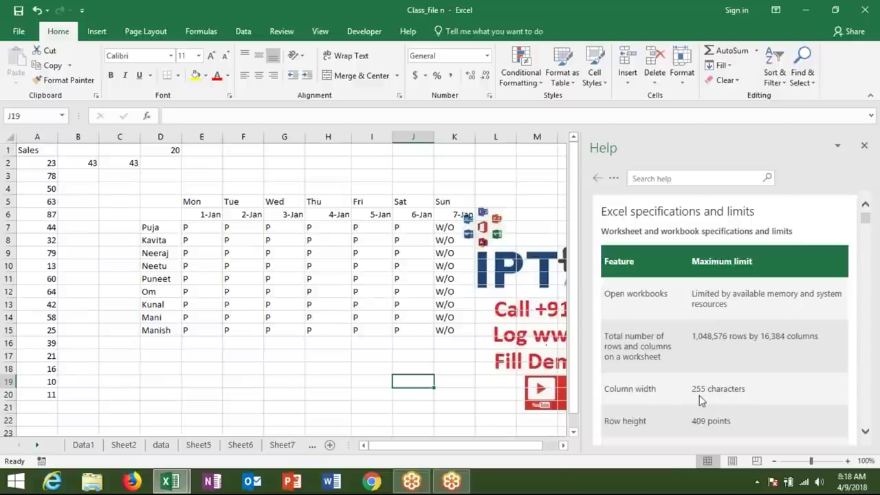
{"action": "triple_click", "coordinate": [699, 389]}
{"action": "double_click", "coordinate": [698, 389]}
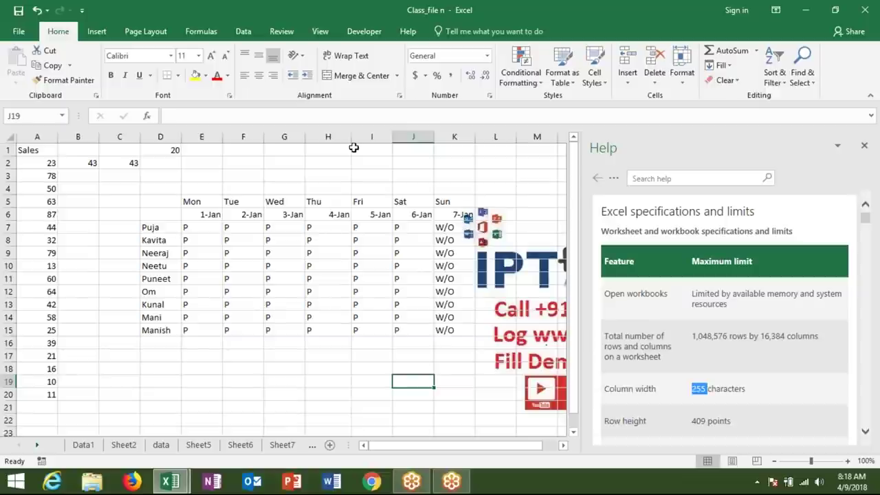
Widen column C to about 50 characters
{"action": "mouse_move", "coordinate": [140, 140]}
{"action": "left_mouse_down"}
{"action": "mouse_move", "coordinate": [330, 168]}
{"action": "mouse_move", "coordinate": [171, 142]}
{"action": "left_mouse_up"}
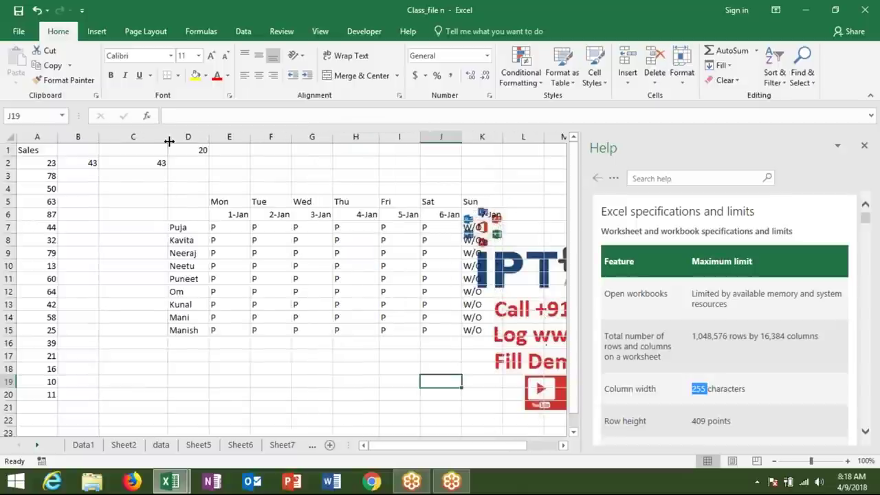
{"action": "scroll", "coordinate": [546, 275], "scroll_direction": "down", "scroll_amount": 2}
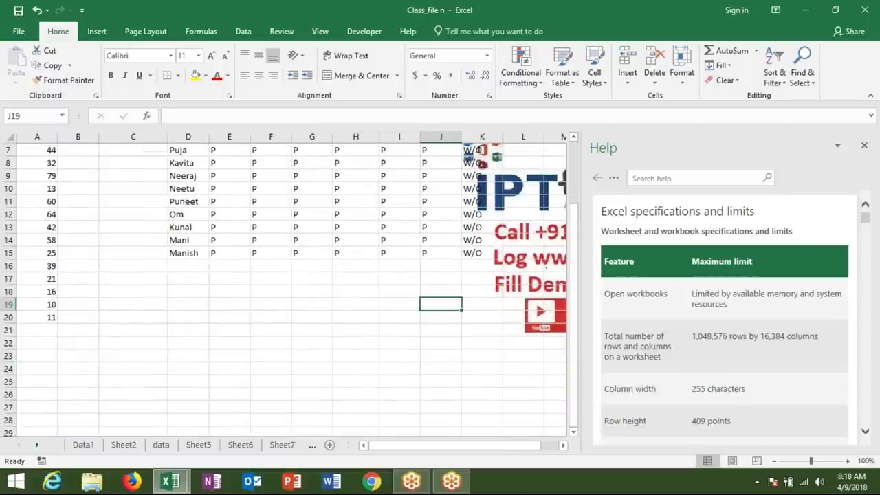
{"action": "scroll", "coordinate": [652, 391], "scroll_direction": "down", "scroll_amount": 2}
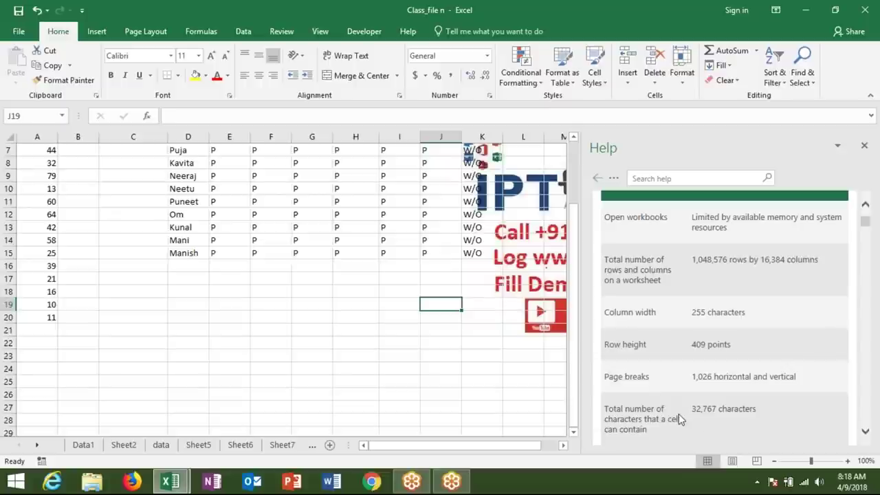
Type a test entry in cell H19, then cancel it
{"action": "left_click", "coordinate": [349, 308]}
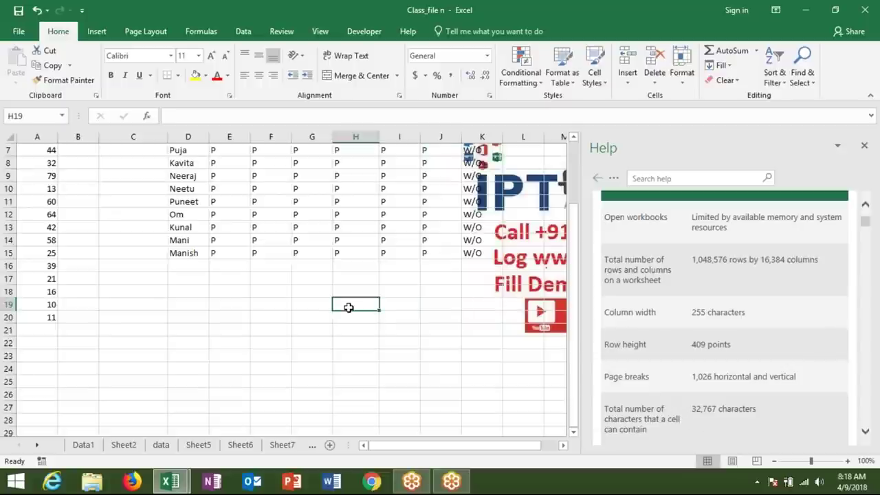
{"action": "type", "text": "dfdd"}
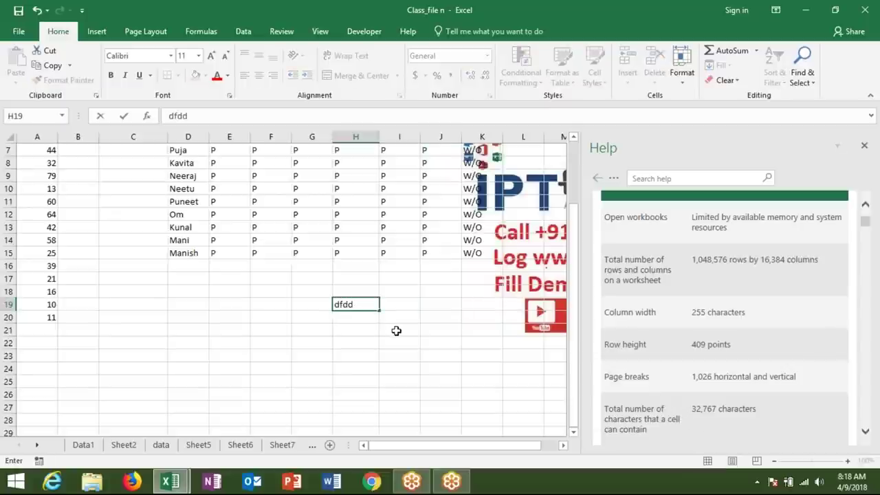
{"action": "key", "text": "Escape"}
Highlight the Column width row in the Help limits table, then narrow column C
{"action": "scroll", "coordinate": [517, 337], "scroll_direction": "up", "scroll_amount": 2}
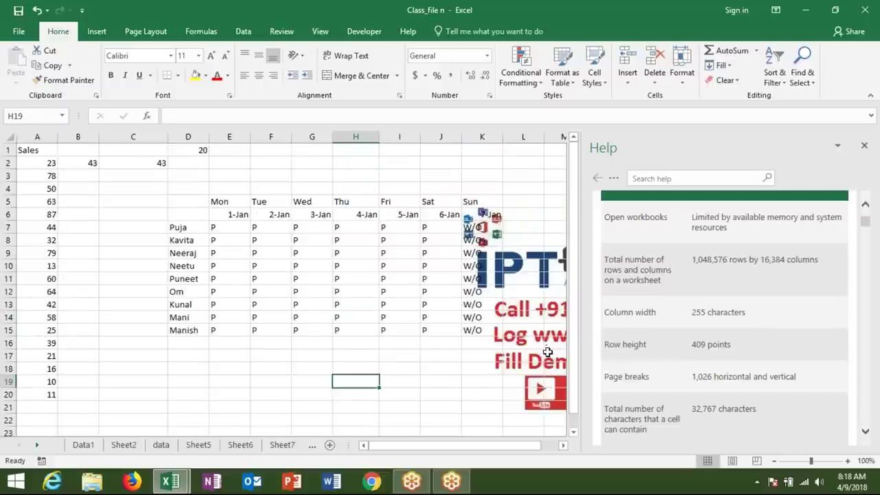
{"action": "triple_click", "coordinate": [610, 309]}
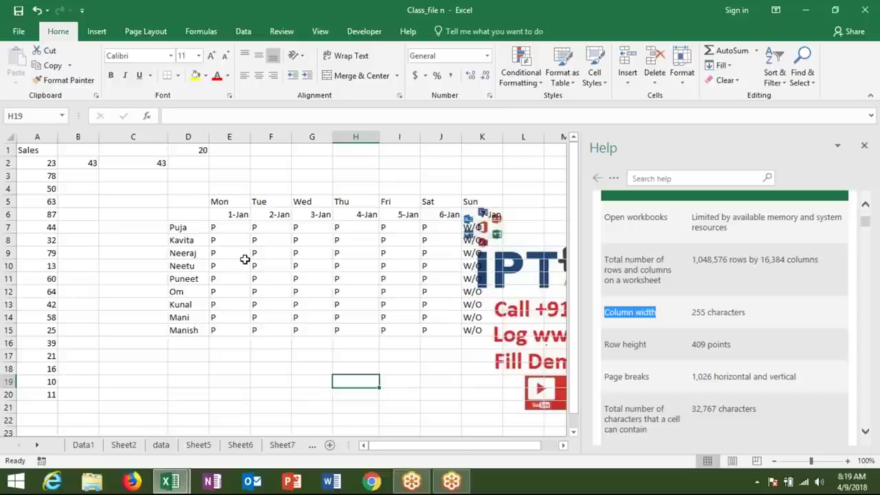
{"action": "mouse_move", "coordinate": [169, 139]}
{"action": "left_mouse_down"}
{"action": "mouse_move", "coordinate": [188, 141]}
{"action": "mouse_move", "coordinate": [138, 140]}
{"action": "left_mouse_up"}
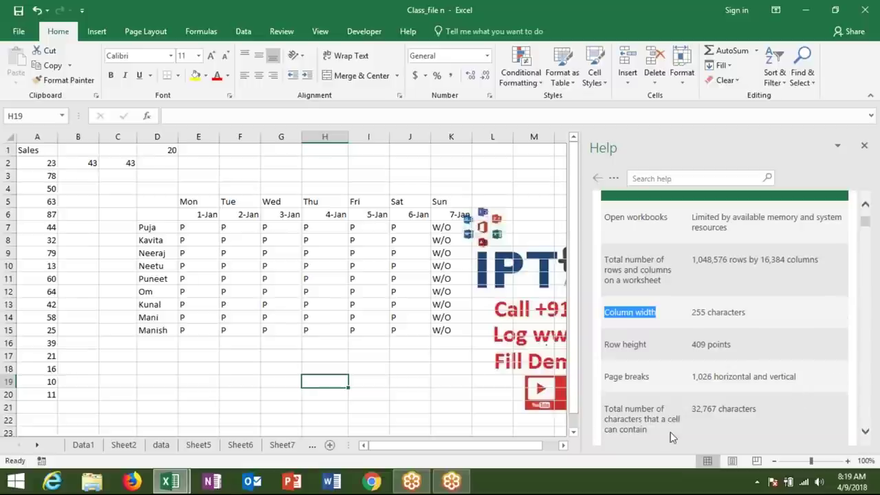
{"action": "double_click", "coordinate": [622, 418]}
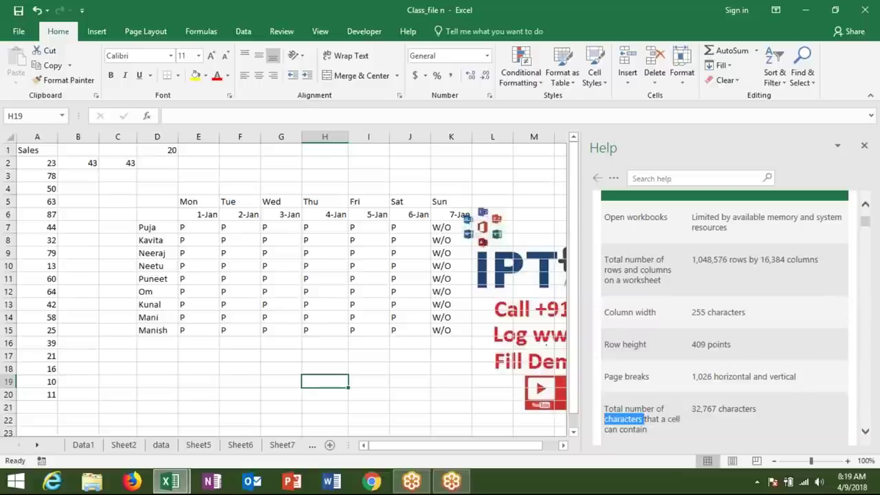
{"action": "scroll", "coordinate": [684, 437], "scroll_direction": "down", "scroll_amount": 1}
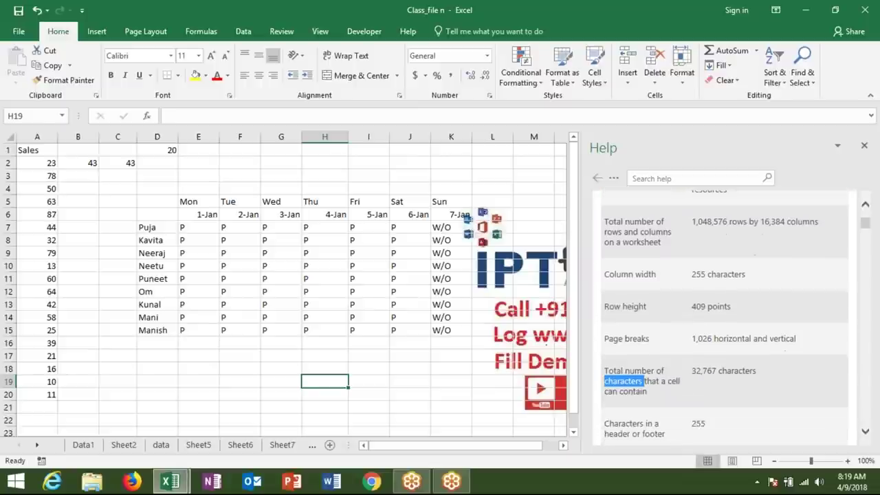
{"action": "left_click", "coordinate": [326, 369]}
{"action": "type", "text": "asdasd"}
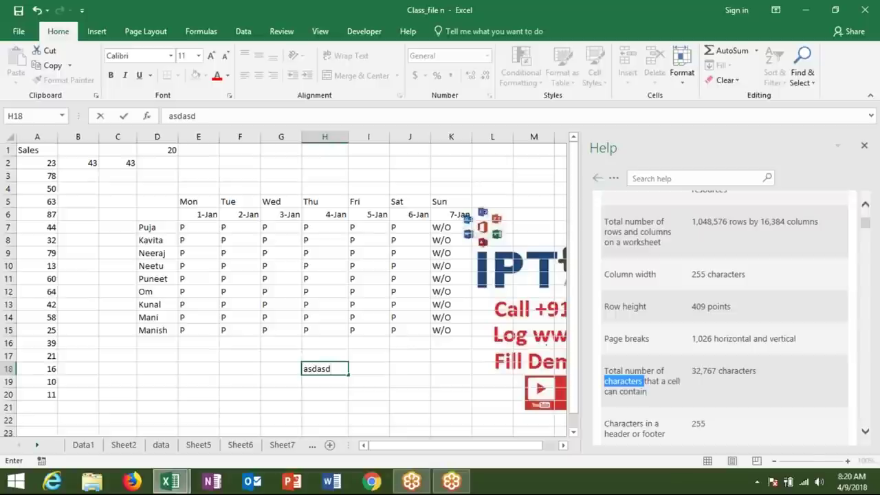
{"action": "key", "text": "Escape"}
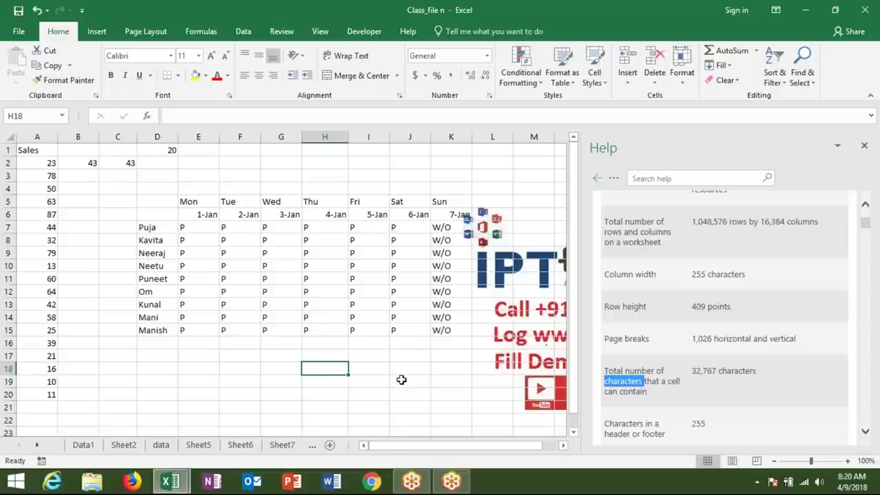
{"action": "type", "text": "=IF("}
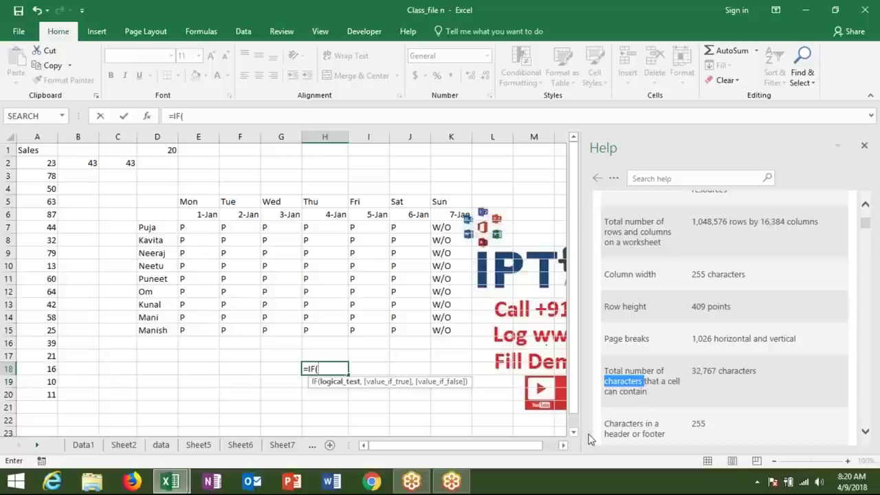
{"action": "key", "text": "Escape"}
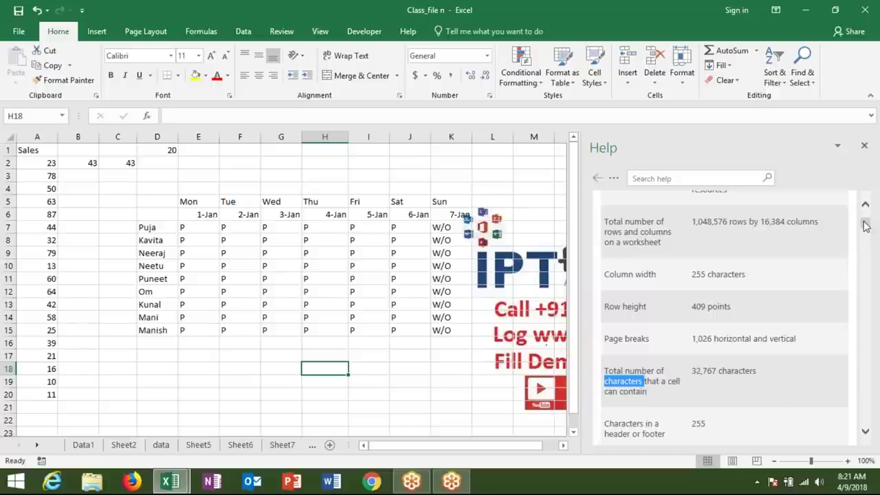
{"action": "left_click_drag", "start_coordinate": [865, 227], "coordinate": [865, 217]}
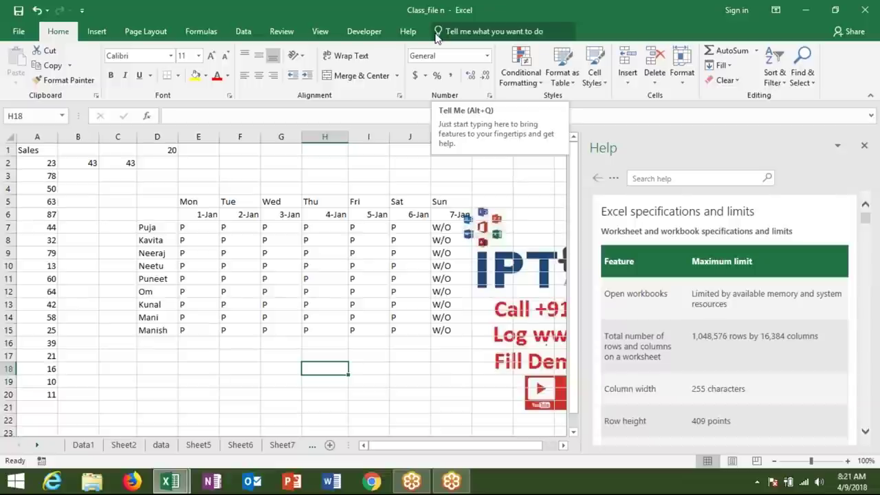
{"action": "left_click", "coordinate": [436, 34]}
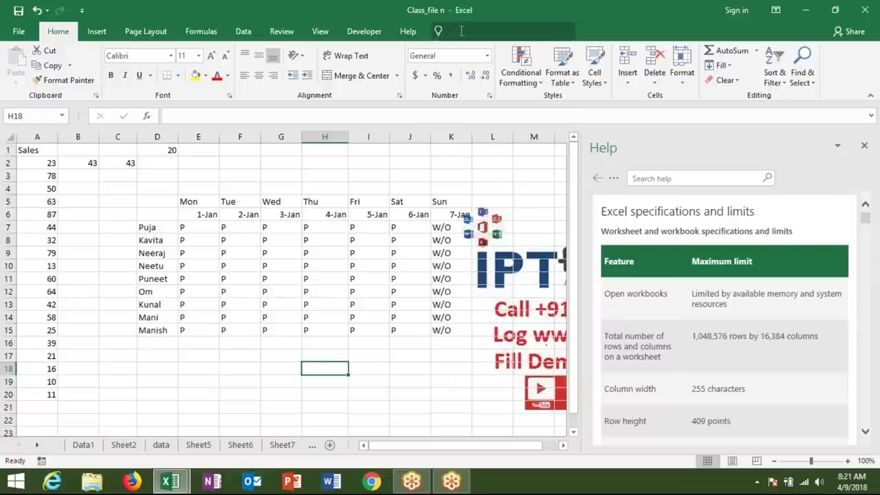
{"action": "type", "text": "limit"}
{"action": "key", "text": "Down"}
{"action": "key", "text": "Down"}
{"action": "key", "text": "Up"}
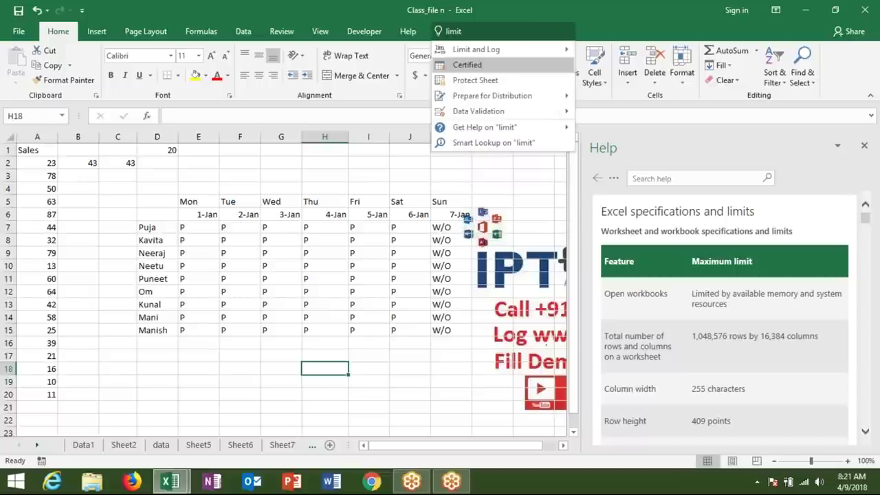
{"action": "key", "text": "Down"}
{"action": "key", "text": "Down"}
{"action": "key", "text": "Down"}
{"action": "key", "text": "Down"}
{"action": "key", "text": "Down"}
{"action": "key", "text": "Up"}
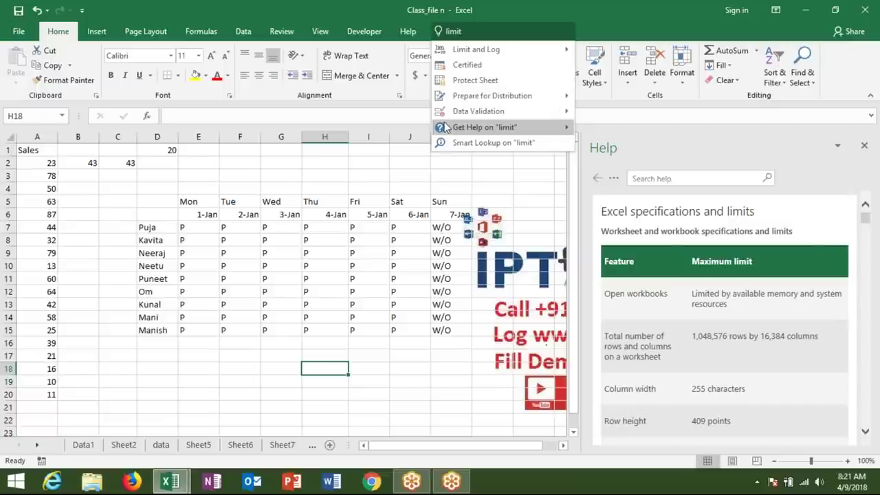
{"action": "mouse_move", "coordinate": [444, 131]}
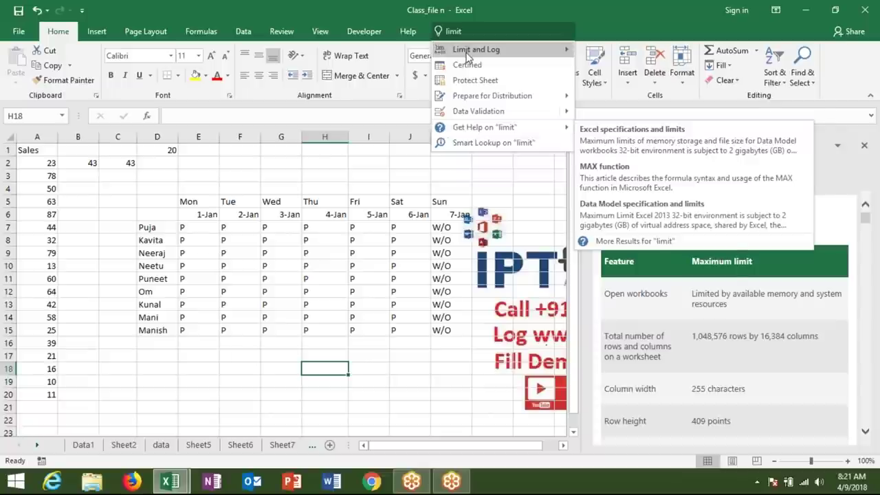
{"action": "mouse_move", "coordinate": [468, 55]}
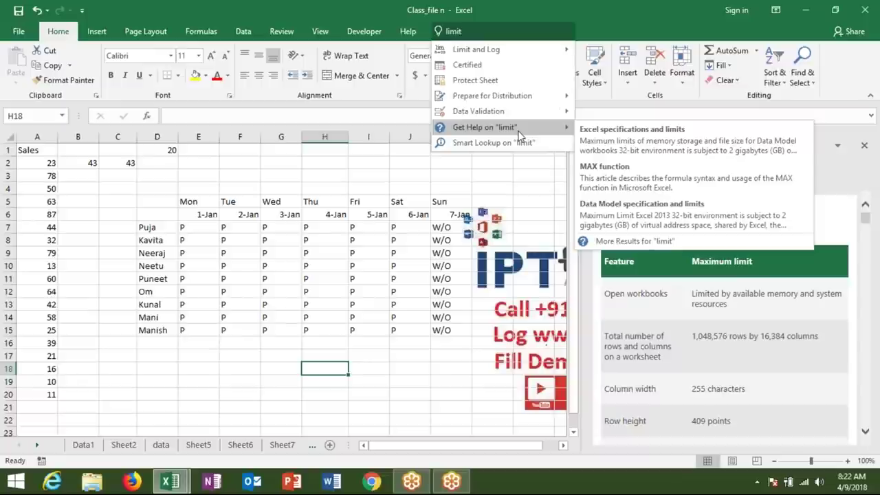
{"action": "left_click", "coordinate": [681, 178]}
{"action": "left_click", "coordinate": [680, 178]}
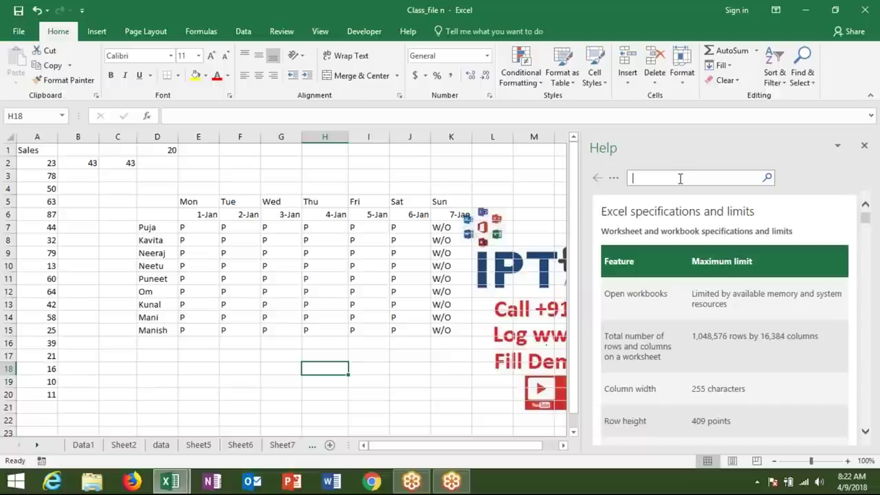
Clear the Help search box, enter F1 in cell D19, and reselect D19
{"action": "type", "text": "F"}
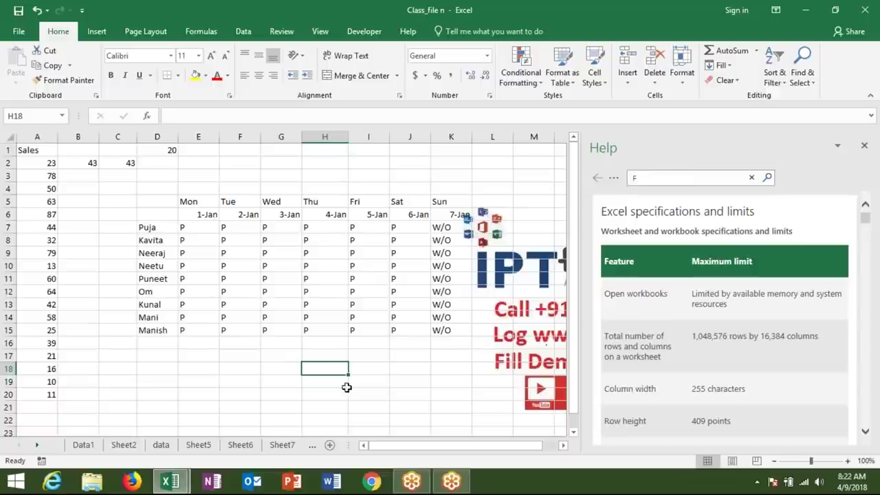
{"action": "type", "text": "1"}
{"action": "key", "text": "BackSpace"}
{"action": "key", "text": "BackSpace"}
{"action": "left_click", "coordinate": [157, 381]}
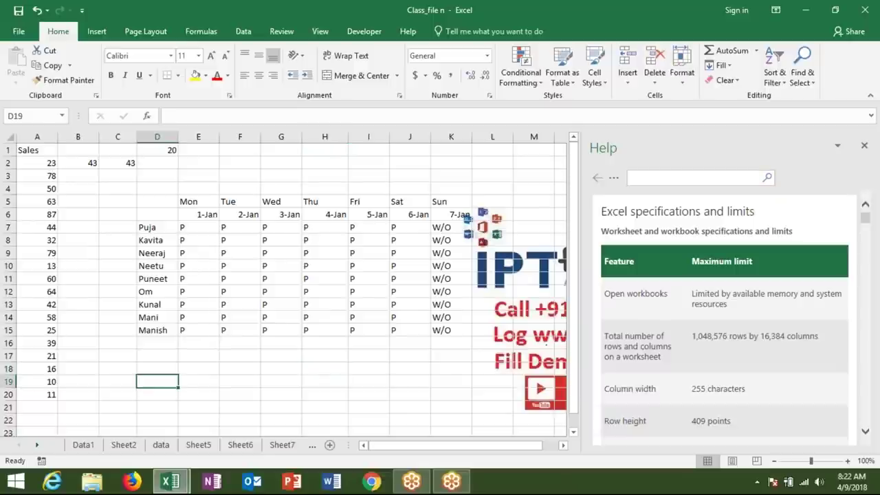
{"action": "type", "text": "F1"}
{"action": "key", "text": "Return"}
{"action": "left_click", "coordinate": [171, 383]}
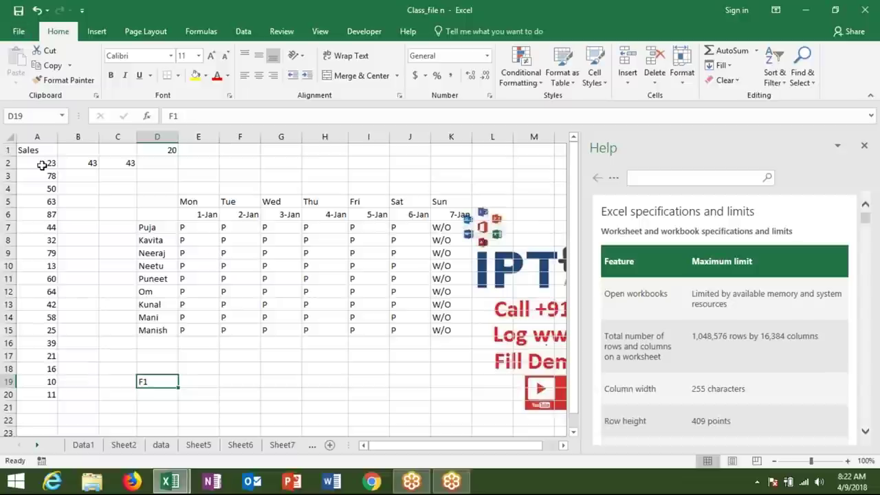
Copy the F1 entry from D19 and paste it into F18
{"action": "left_click", "coordinate": [48, 66]}
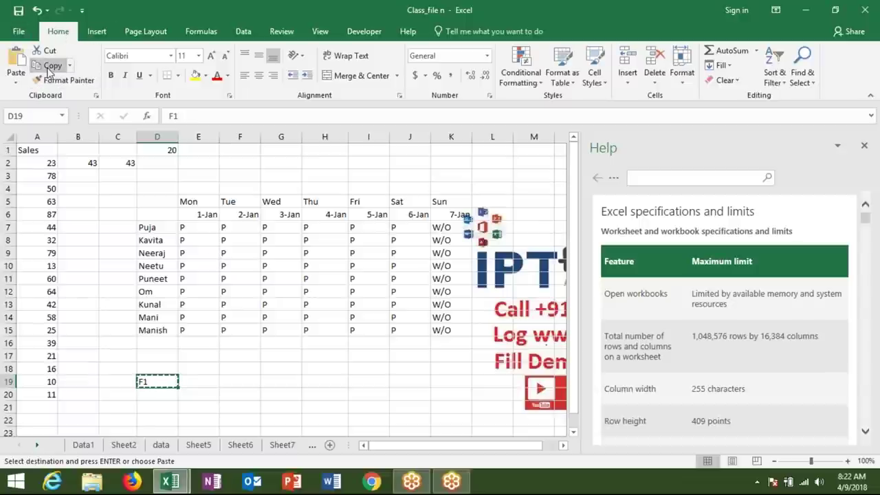
{"action": "left_click", "coordinate": [244, 367]}
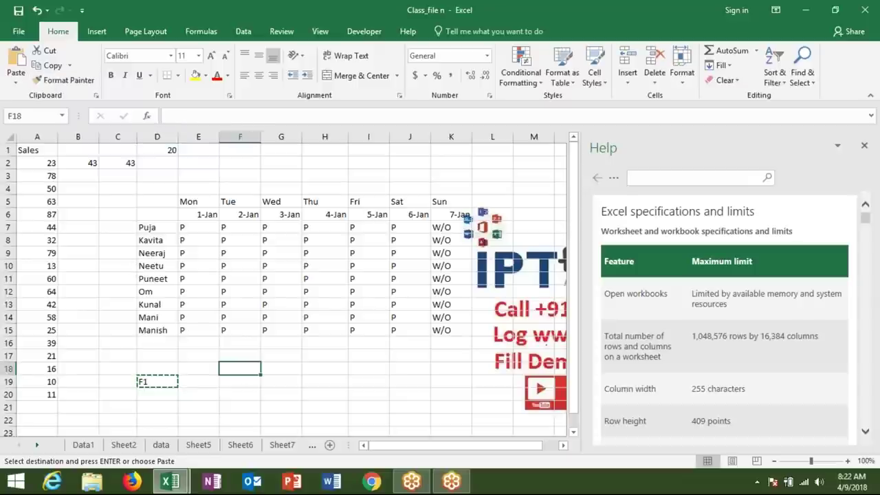
{"action": "left_click", "coordinate": [15, 64]}
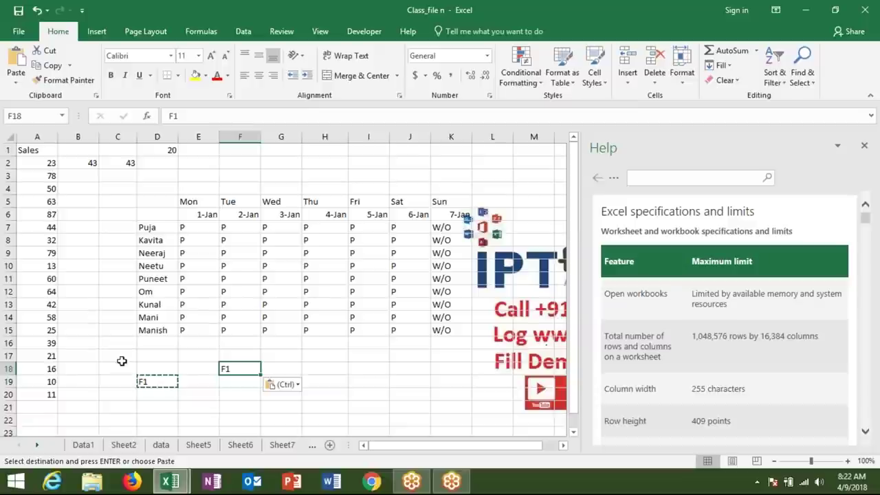
Copy D19 again with Ctrl+C and paste F1 into F19
{"action": "left_click", "coordinate": [167, 381]}
{"action": "key", "text": "Escape"}
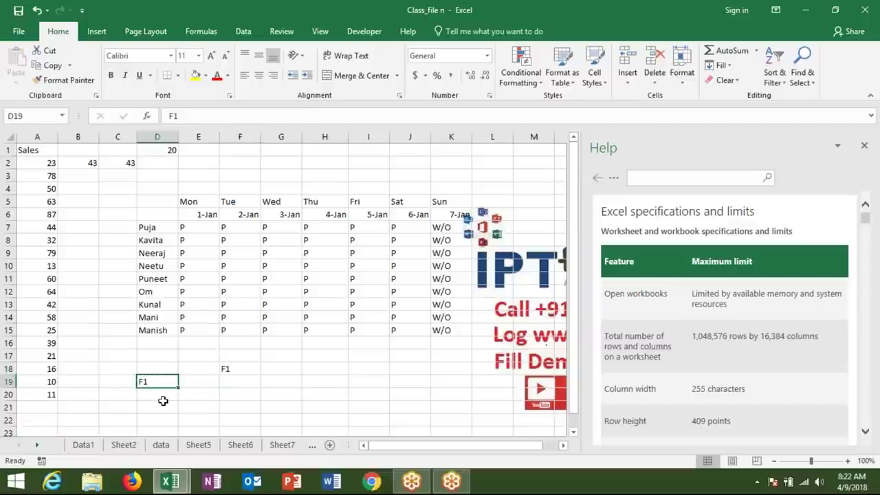
{"action": "key", "text": "ctrl+c"}
{"action": "left_click", "coordinate": [227, 383]}
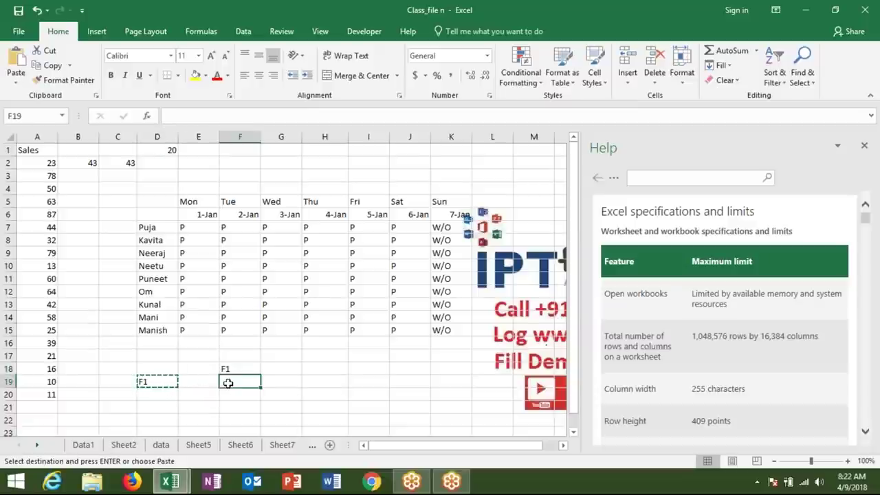
{"action": "key", "text": "ctrl+v"}
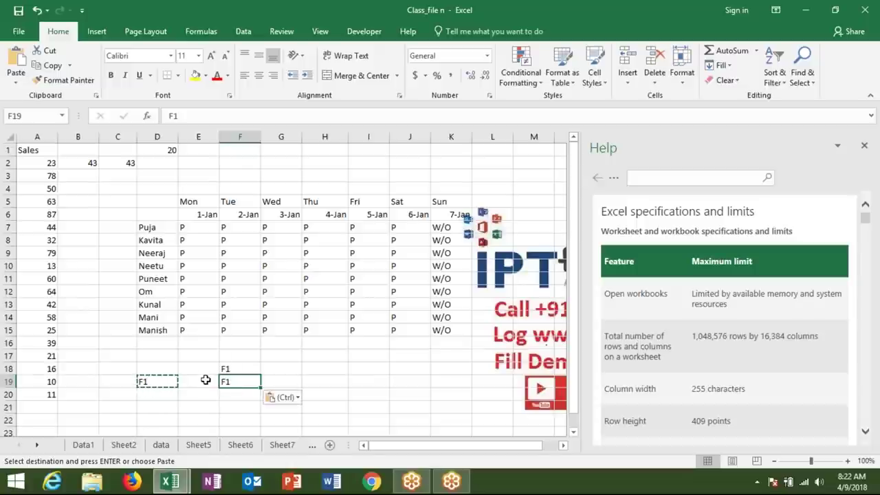
{"action": "left_click", "coordinate": [229, 368]}
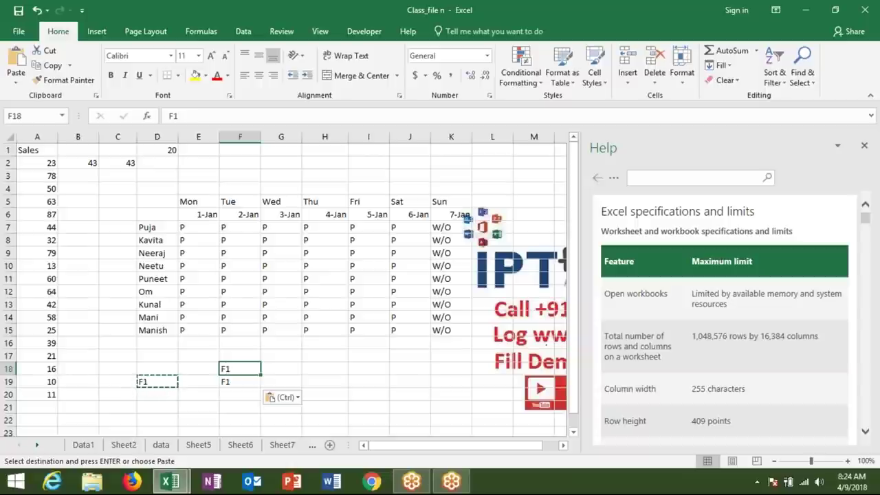
Enter Z in F18, Aa in F15–F17, and aA in F11, F13 and F14
{"action": "type", "text": "Z"}
{"action": "key", "text": "Up"}
{"action": "key", "text": "shift+a"}
{"action": "key", "text": "a"}
{"action": "key", "text": "Up"}
{"action": "key", "text": "shift+a"}
{"action": "key", "text": "a"}
{"action": "key", "text": "Up"}
{"action": "key", "text": "shift+a"}
{"action": "key", "text": "a"}
{"action": "key", "text": "Up"}
{"action": "key", "text": "a"}
{"action": "key", "text": "shift+a"}
{"action": "key", "text": "Up"}
{"action": "key", "text": "a"}
{"action": "key", "text": "shift+a"}
{"action": "key", "text": "Up"}
{"action": "key", "text": "Up"}
{"action": "key", "text": "a"}
{"action": "key", "text": "shift+a"}
{"action": "key", "text": "Up"}
{"action": "key", "text": "Down"}
{"action": "key", "text": "Down"}
{"action": "key", "text": "Down"}
{"action": "key", "text": "Up"}
{"action": "key", "text": "Up"}
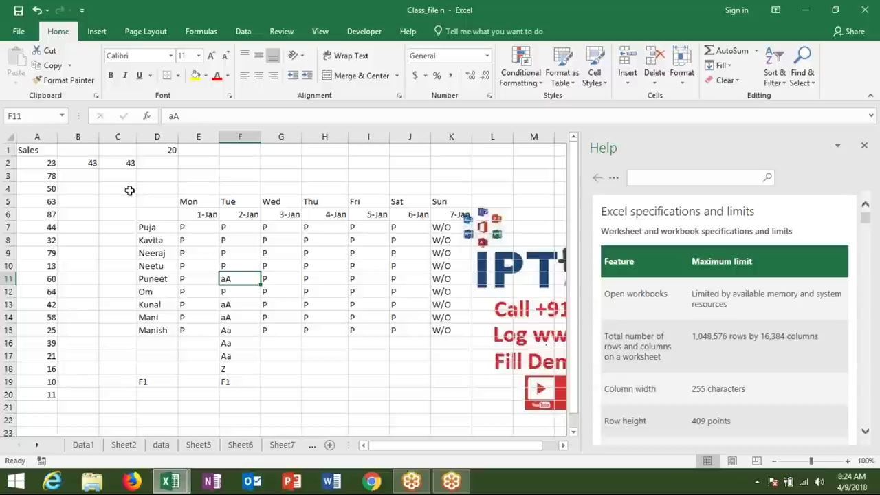
Fill the P formula from F10 down over F11:F15 for Neetu through Manish
{"action": "key", "text": "Up"}
{"action": "key", "text": "shift+Down"}
{"action": "key", "text": "shift+Down"}
{"action": "key", "text": "shift+Down"}
{"action": "key", "text": "shift+Down"}
{"action": "key", "text": "shift+Down"}
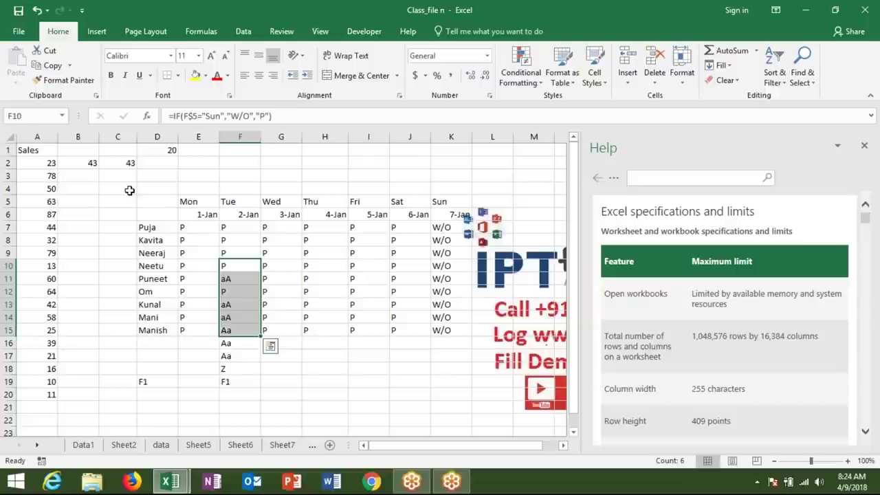
{"action": "key", "text": "ctrl+d"}
{"action": "key", "text": "Down"}
{"action": "key", "text": "Down"}
{"action": "key", "text": "Down"}
{"action": "key", "text": "Down"}
{"action": "key", "text": "Down"}
Clear the stray Aa, Aa and Z entries in F16:F18, then check column F
{"action": "key", "text": "shift+Down"}
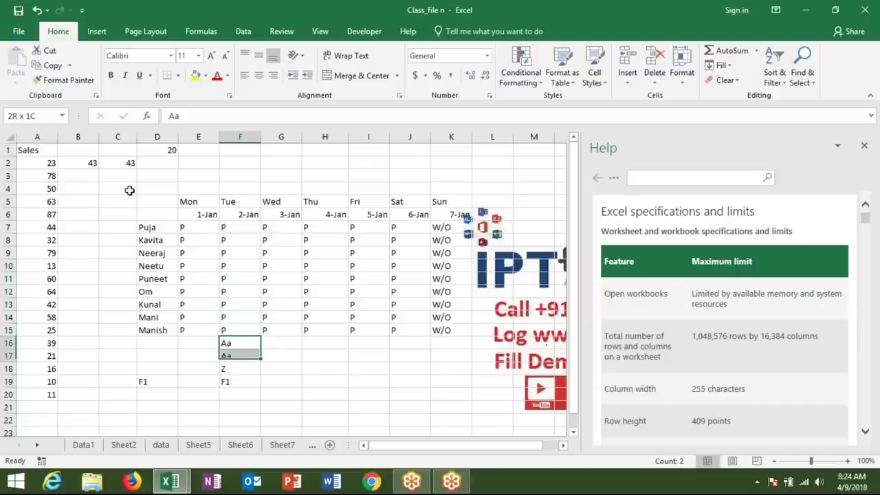
{"action": "key", "text": "shift+Down"}
{"action": "key", "text": "Delete"}
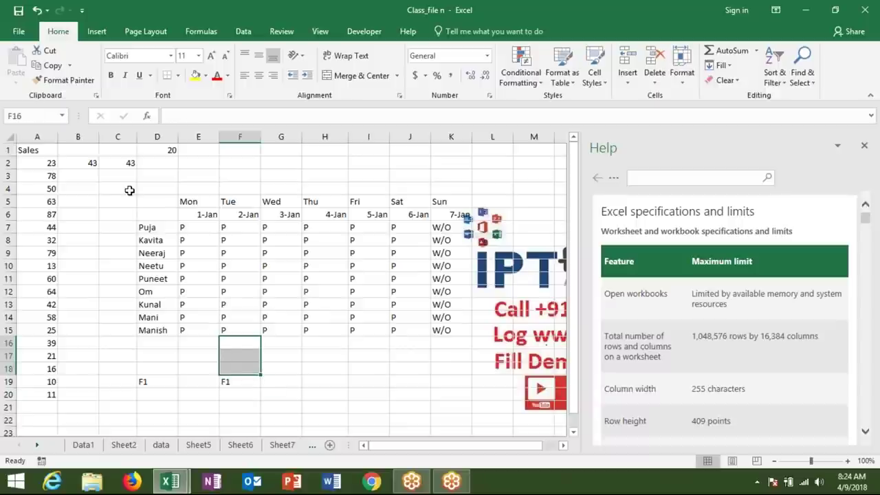
{"action": "key", "text": "Return"}
{"action": "key", "text": "Up"}
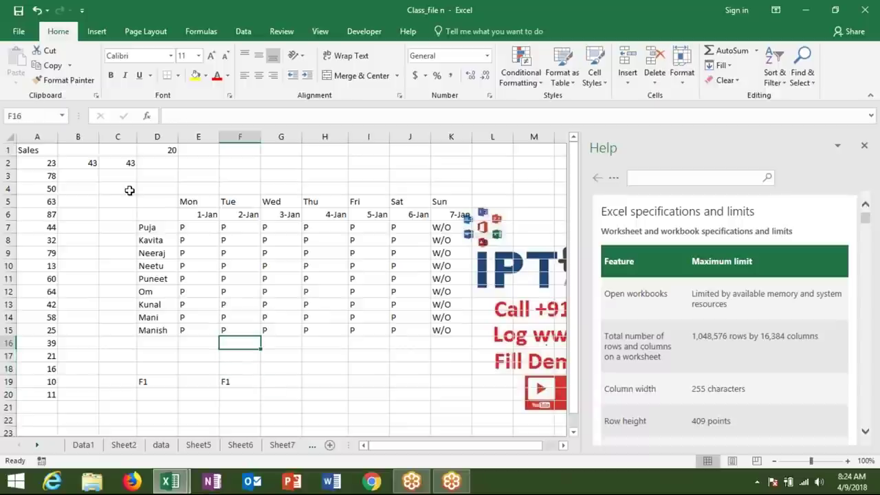
{"action": "key", "text": "Down"}
{"action": "key", "text": "Down"}
{"action": "key", "text": "Down"}
{"action": "key", "text": "Down"}
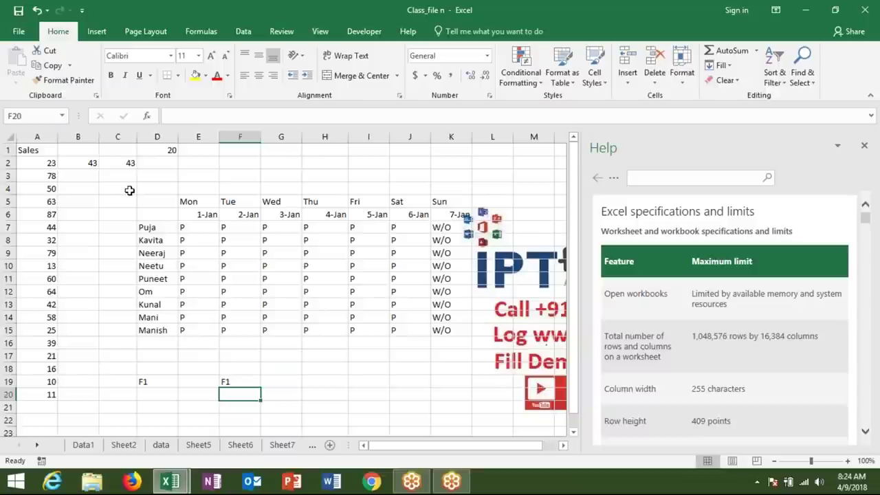
{"action": "key", "text": "Up"}
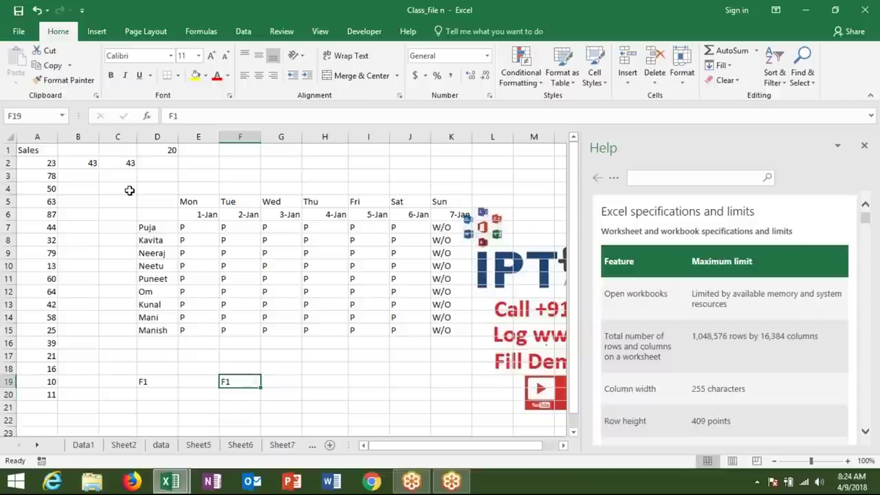
{"action": "key", "text": "Down"}
{"action": "key", "text": "Down"}
{"action": "key", "text": "Up"}
{"action": "key", "text": "Up"}
{"action": "key", "text": "Up"}
{"action": "key", "text": "Up"}
{"action": "key", "text": "Up"}
{"action": "key", "text": "Up"}
{"action": "key", "text": "Up"}
{"action": "key", "text": "Up"}
{"action": "key", "text": "Up"}
{"action": "key", "text": "Up"}
{"action": "key", "text": "Down"}
{"action": "key", "text": "Down"}
{"action": "key", "text": "Down"}
{"action": "key", "text": "Down"}
{"action": "key", "text": "Down"}
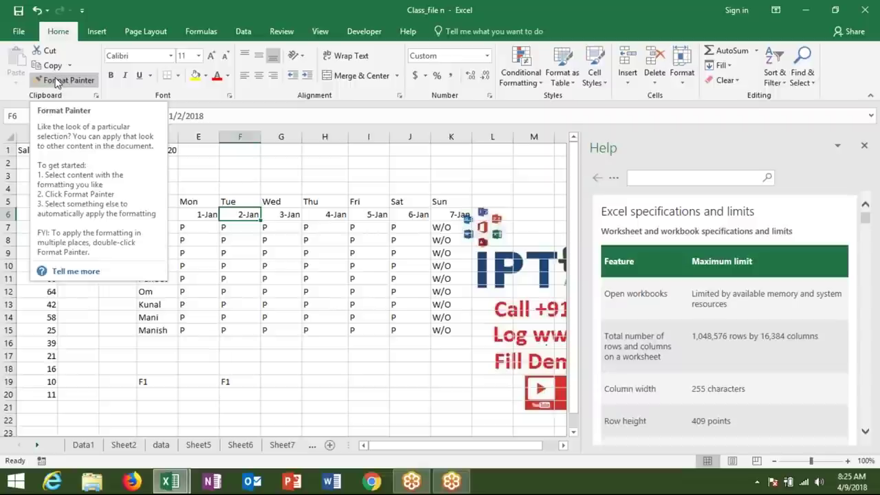
Search the Help articles for 'sortcuts' from cell E8
{"action": "left_click", "coordinate": [198, 239]}
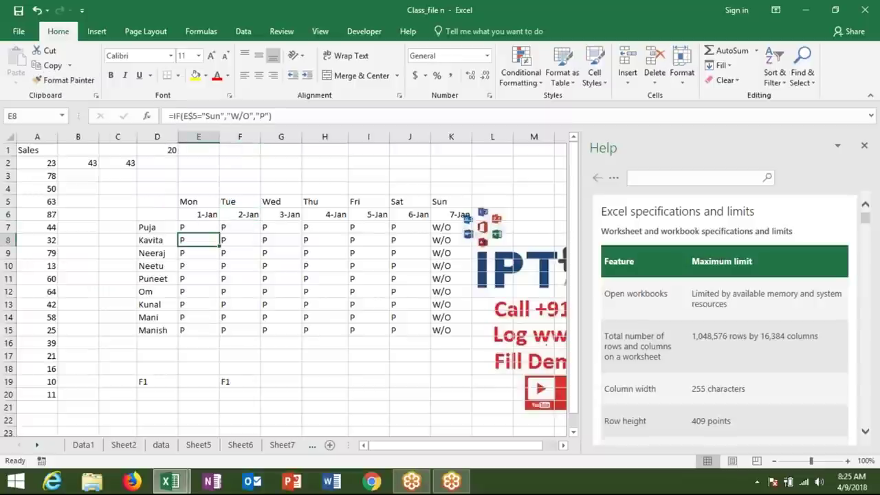
{"action": "left_click", "coordinate": [451, 31]}
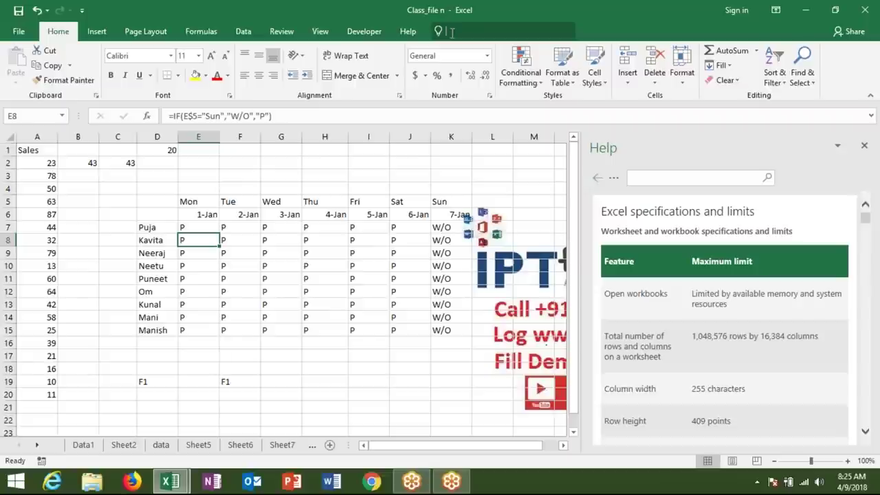
{"action": "left_click", "coordinate": [686, 177]}
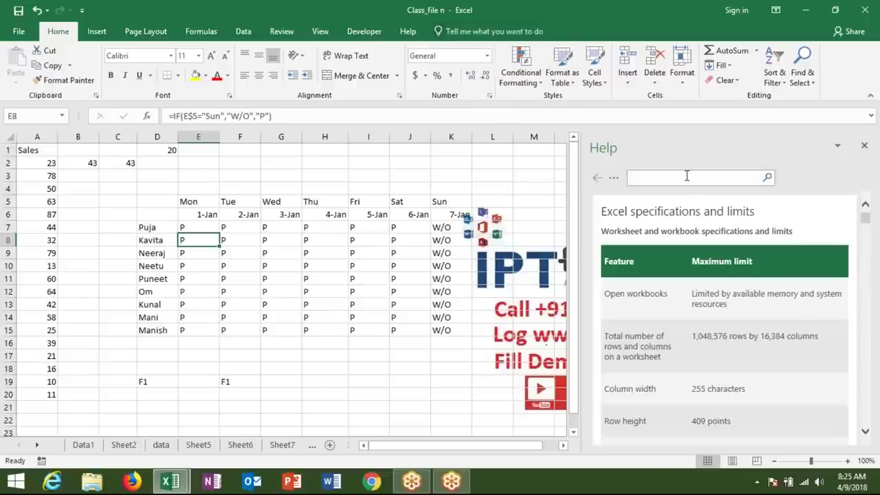
{"action": "type", "text": "sortcut"}
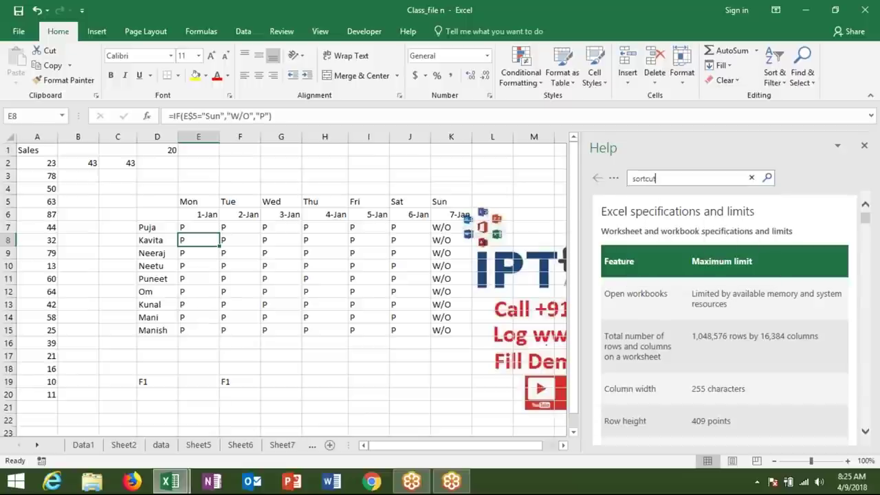
{"action": "type", "text": "s"}
{"action": "key", "text": "Return"}
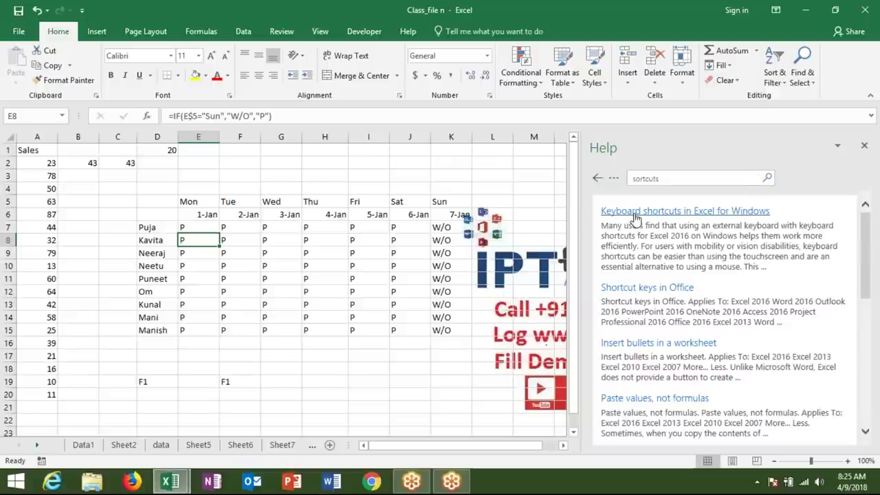
Open the 'Keyboard shortcuts in Excel for Windows' article and review its To do this / Press headings
{"action": "left_click", "coordinate": [485, 28]}
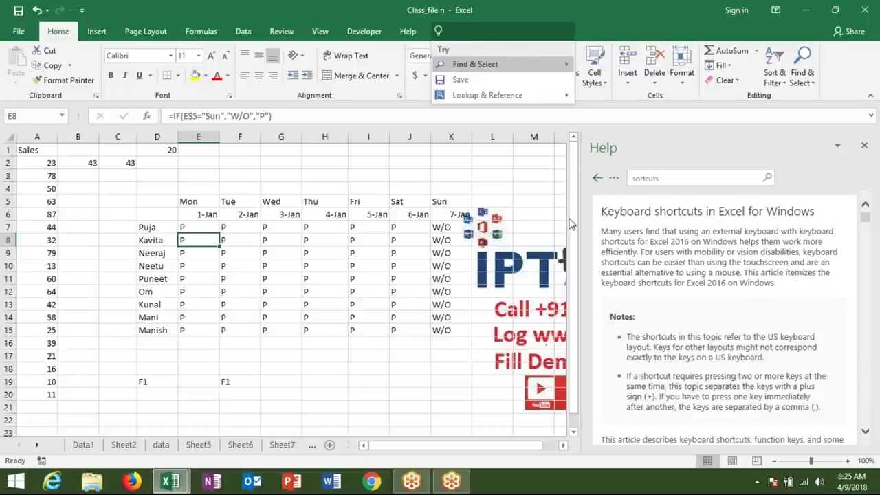
{"action": "key", "text": "Escape"}
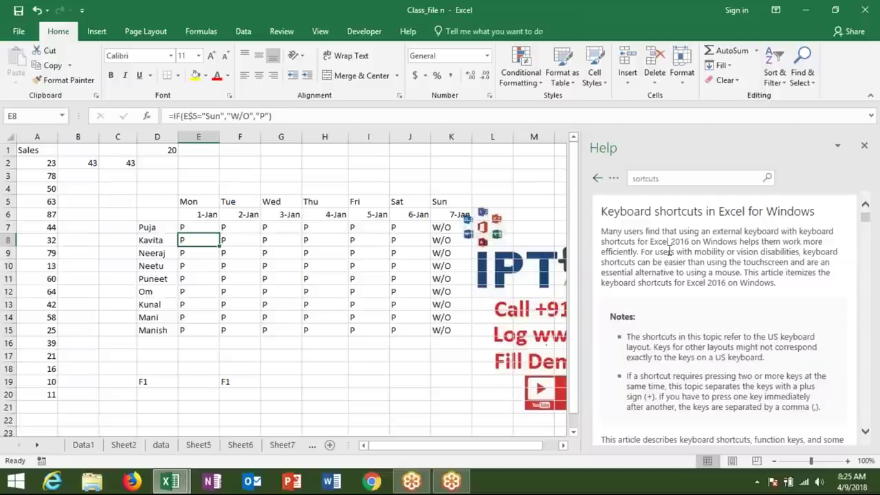
{"action": "scroll", "coordinate": [283, 288], "scroll_direction": "down", "scroll_amount": 3}
{"action": "scroll", "coordinate": [283, 289], "scroll_direction": "down", "scroll_amount": 1}
{"action": "scroll", "coordinate": [722, 316], "scroll_direction": "down", "scroll_amount": 3}
{"action": "scroll", "coordinate": [722, 316], "scroll_direction": "down", "scroll_amount": 2}
{"action": "scroll", "coordinate": [721, 316], "scroll_direction": "down", "scroll_amount": 2}
{"action": "scroll", "coordinate": [721, 316], "scroll_direction": "down", "scroll_amount": 4}
{"action": "scroll", "coordinate": [632, 265], "scroll_direction": "up", "scroll_amount": 1}
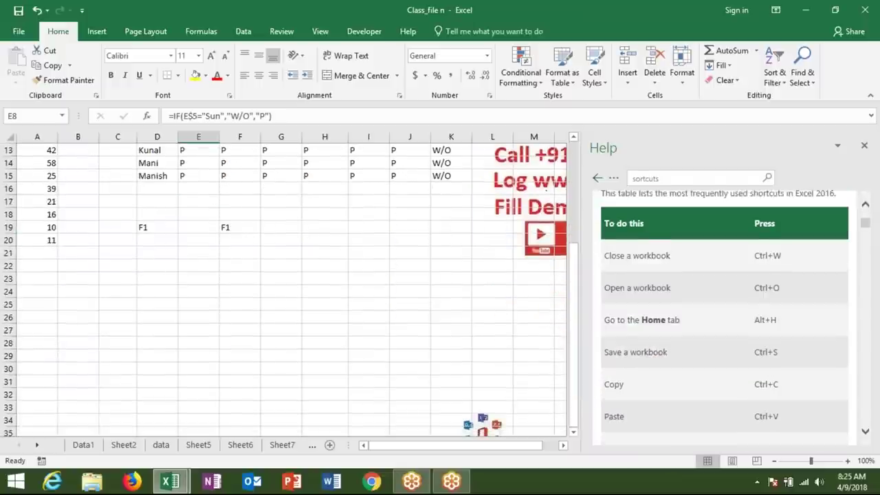
{"action": "scroll", "coordinate": [632, 265], "scroll_direction": "up", "scroll_amount": 1}
{"action": "double_click", "coordinate": [622, 239]}
{"action": "double_click", "coordinate": [764, 238]}
{"action": "left_click", "coordinate": [770, 268]}
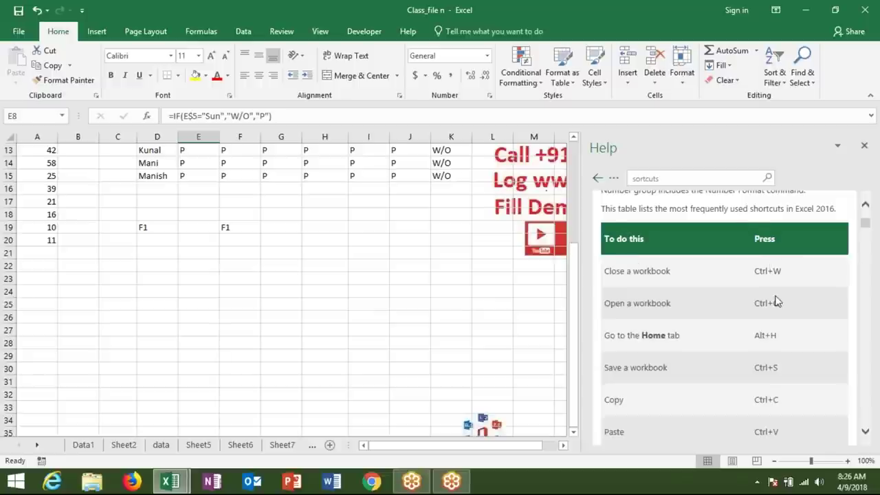
Scroll the article down to the number-format shortcuts for General, Currency, Percentage, Scientific and Date
{"action": "scroll", "coordinate": [772, 371], "scroll_direction": "down", "scroll_amount": 2}
{"action": "scroll", "coordinate": [772, 372], "scroll_direction": "down", "scroll_amount": 3}
{"action": "scroll", "coordinate": [772, 371], "scroll_direction": "down", "scroll_amount": 4}
{"action": "scroll", "coordinate": [772, 371], "scroll_direction": "down", "scroll_amount": 8}
{"action": "scroll", "coordinate": [774, 372], "scroll_direction": "down", "scroll_amount": 3}
{"action": "scroll", "coordinate": [773, 372], "scroll_direction": "down", "scroll_amount": 3}
{"action": "scroll", "coordinate": [773, 372], "scroll_direction": "down", "scroll_amount": 3}
{"action": "scroll", "coordinate": [775, 373], "scroll_direction": "down", "scroll_amount": 3}
{"action": "scroll", "coordinate": [774, 374], "scroll_direction": "down", "scroll_amount": 3}
{"action": "scroll", "coordinate": [774, 373], "scroll_direction": "down", "scroll_amount": 3}
{"action": "scroll", "coordinate": [775, 373], "scroll_direction": "down", "scroll_amount": 2}
{"action": "scroll", "coordinate": [775, 373], "scroll_direction": "down", "scroll_amount": 3}
{"action": "scroll", "coordinate": [773, 364], "scroll_direction": "down", "scroll_amount": 3}
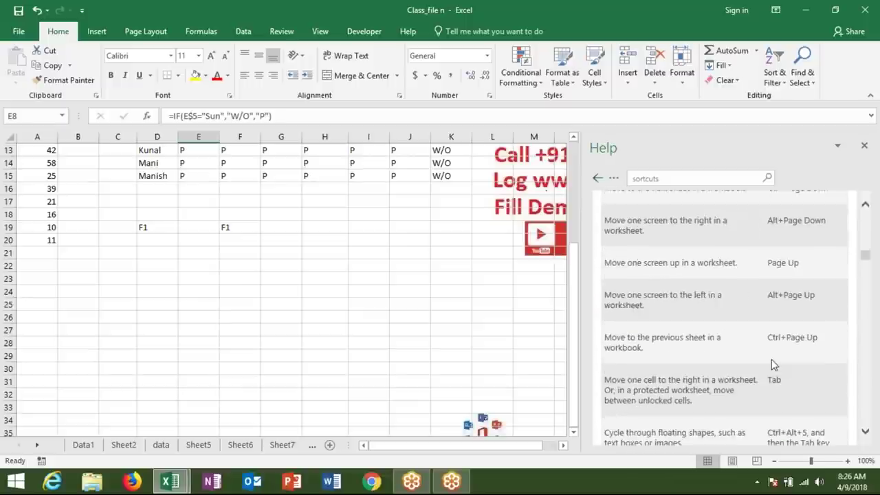
{"action": "scroll", "coordinate": [773, 364], "scroll_direction": "down", "scroll_amount": 3}
{"action": "scroll", "coordinate": [773, 364], "scroll_direction": "down", "scroll_amount": 3}
{"action": "scroll", "coordinate": [772, 365], "scroll_direction": "down", "scroll_amount": 3}
{"action": "scroll", "coordinate": [773, 365], "scroll_direction": "down", "scroll_amount": 1}
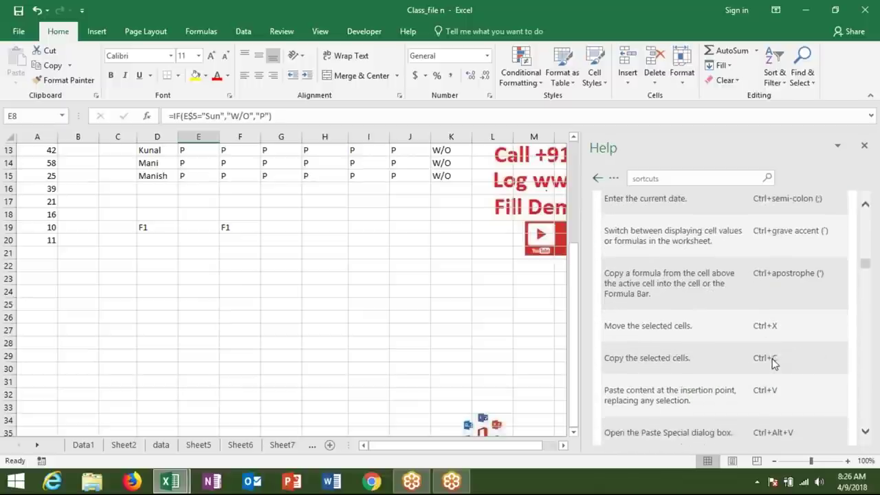
{"action": "scroll", "coordinate": [773, 365], "scroll_direction": "down", "scroll_amount": 3}
{"action": "scroll", "coordinate": [775, 363], "scroll_direction": "down", "scroll_amount": 3}
{"action": "scroll", "coordinate": [776, 360], "scroll_direction": "down", "scroll_amount": 3}
{"action": "scroll", "coordinate": [775, 360], "scroll_direction": "down", "scroll_amount": 3}
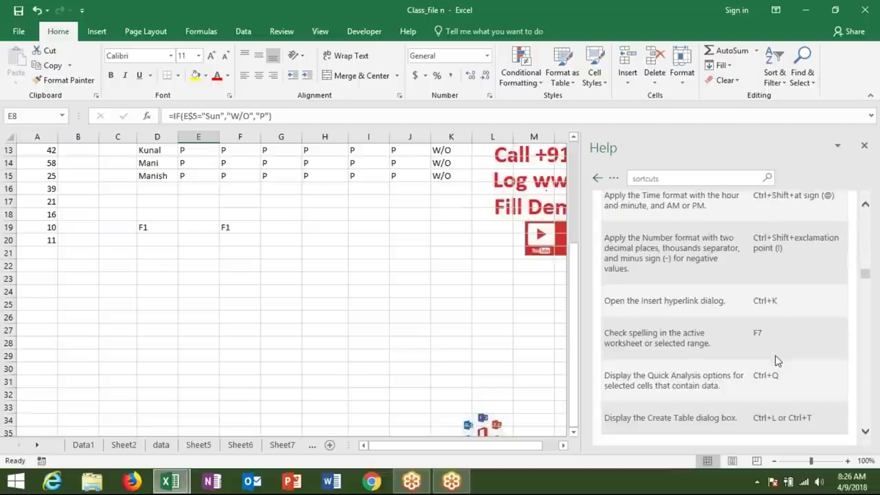
{"action": "scroll", "coordinate": [775, 361], "scroll_direction": "up", "scroll_amount": 5}
{"action": "left_click", "coordinate": [451, 278]}
{"action": "scroll", "coordinate": [456, 280], "scroll_direction": "up", "scroll_amount": 3}
{"action": "scroll", "coordinate": [456, 280], "scroll_direction": "up", "scroll_amount": 1}
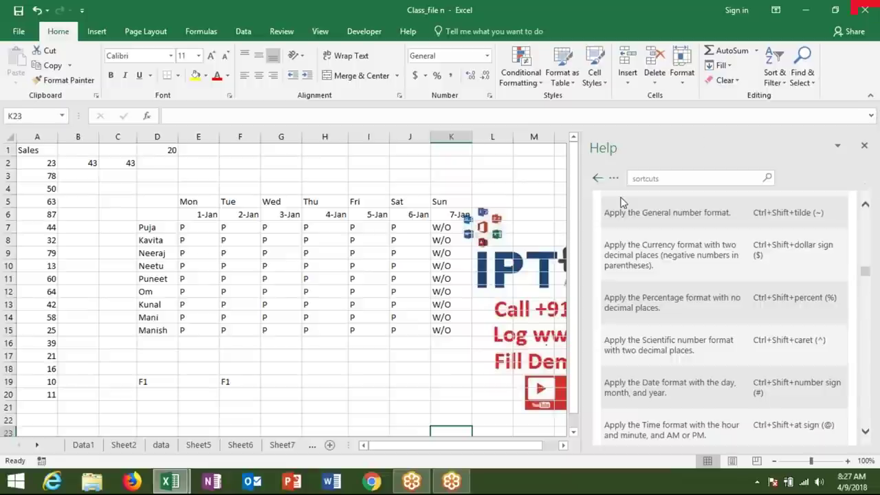
Close the Help pane and select C2 to view its formula
{"action": "left_click", "coordinate": [865, 149]}
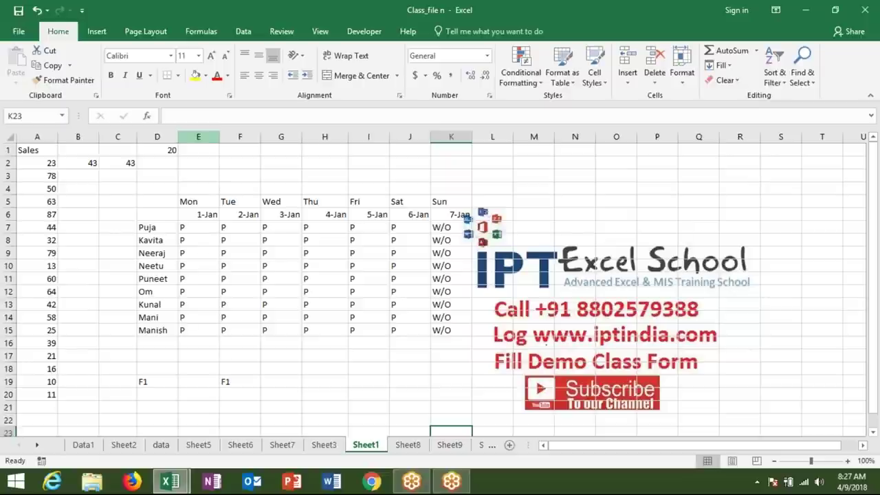
{"action": "left_click", "coordinate": [171, 150]}
{"action": "left_click", "coordinate": [114, 162]}
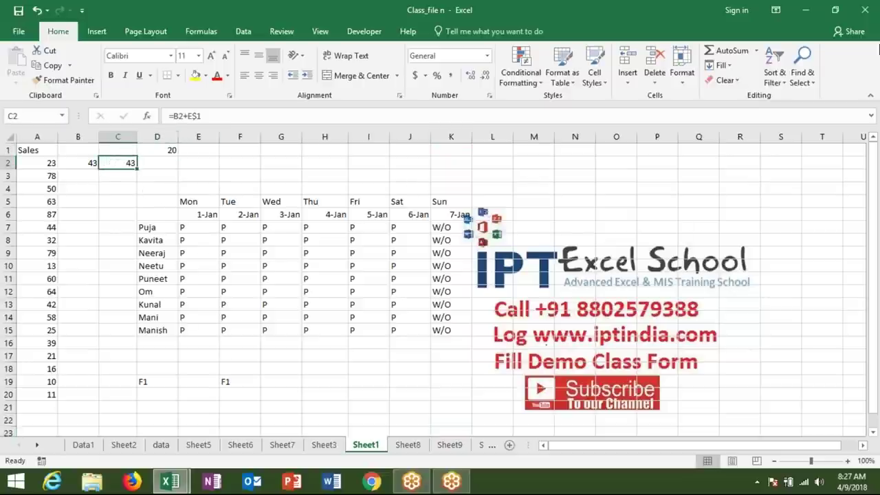
Close Class_file without saving, then close MAIL saving its changes
{"action": "left_click", "coordinate": [865, 9]}
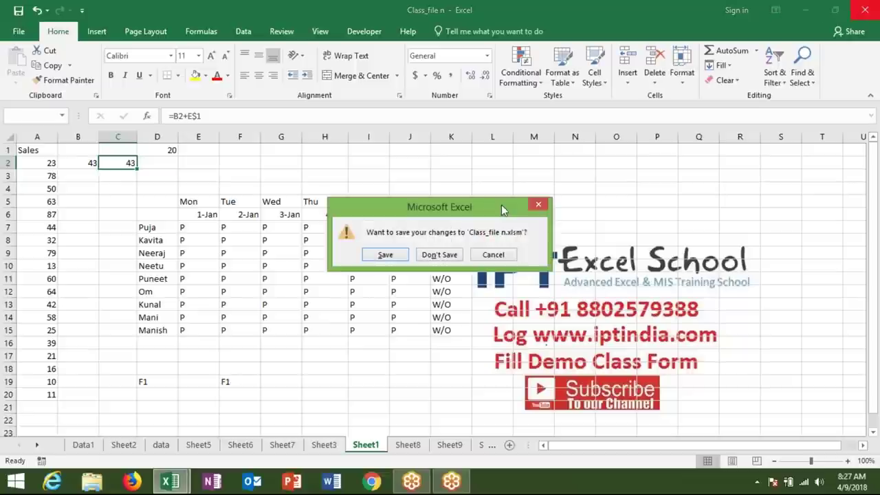
{"action": "left_click", "coordinate": [447, 255]}
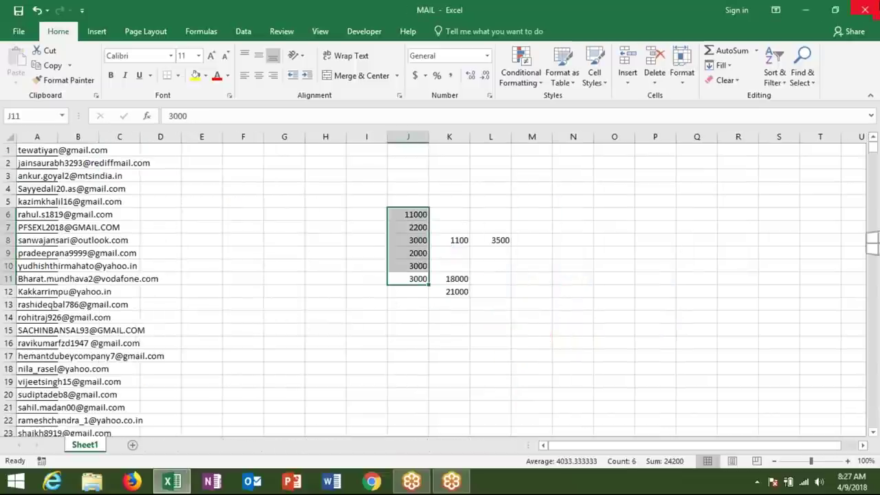
{"action": "left_click", "coordinate": [877, 5]}
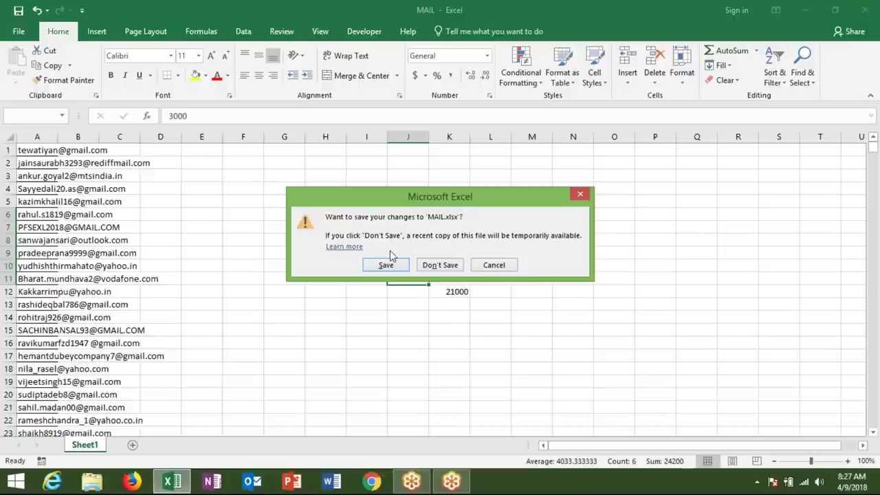
{"action": "left_click", "coordinate": [392, 268]}
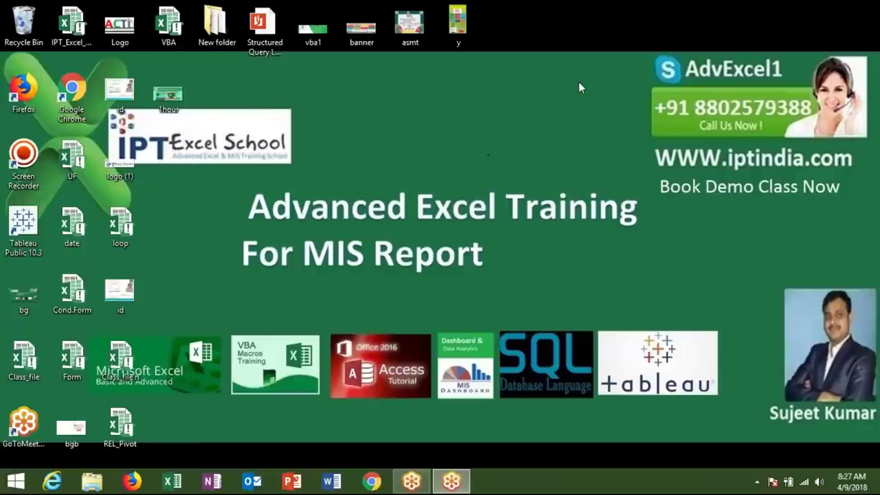
Refresh the Windows desktop four times from its right-click menu
{"action": "right_click", "coordinate": [602, 101]}
{"action": "mouse_move", "coordinate": [652, 125]}
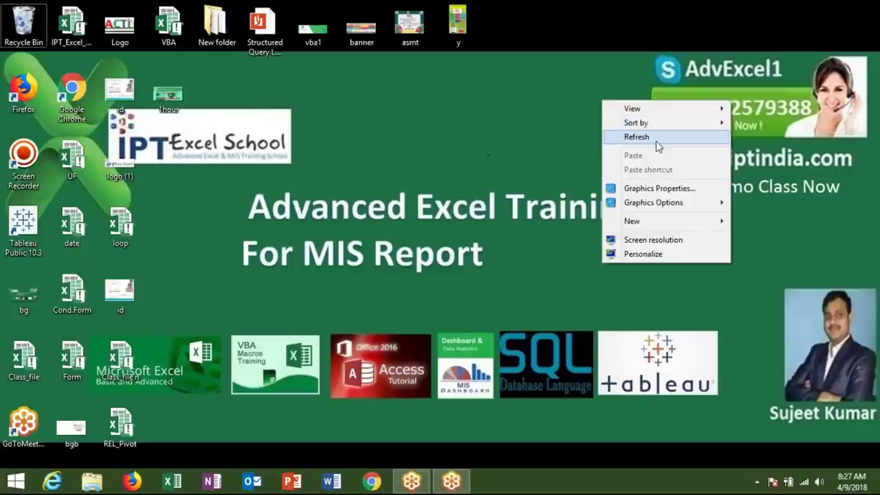
{"action": "left_click", "coordinate": [654, 140]}
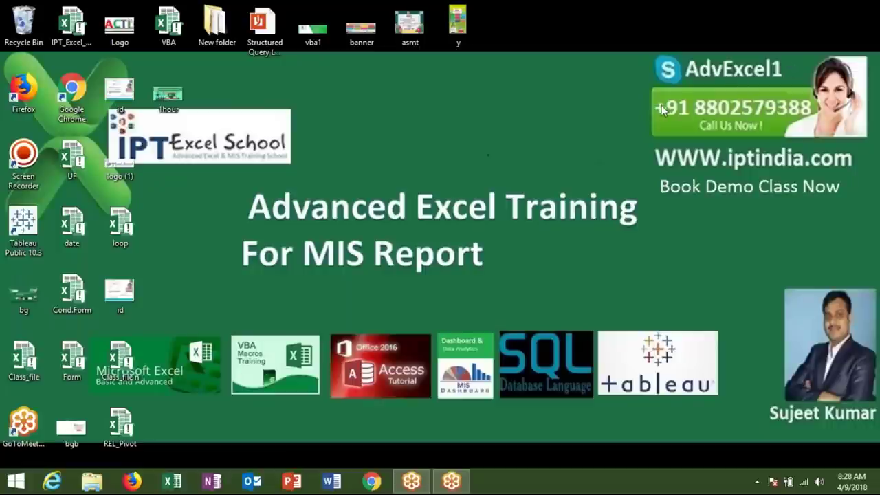
{"action": "right_click", "coordinate": [639, 99]}
{"action": "left_click", "coordinate": [678, 133]}
{"action": "right_click", "coordinate": [606, 102]}
{"action": "left_click", "coordinate": [655, 139]}
{"action": "right_click", "coordinate": [656, 133]}
{"action": "left_click", "coordinate": [690, 172]}
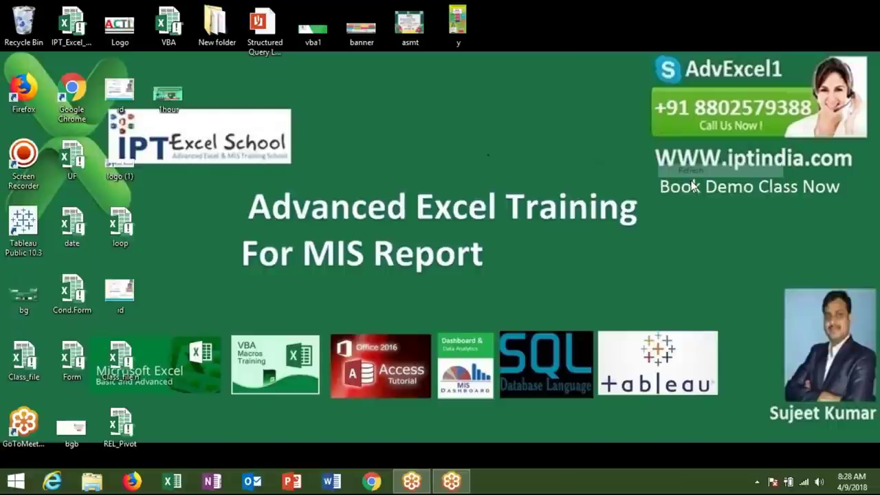